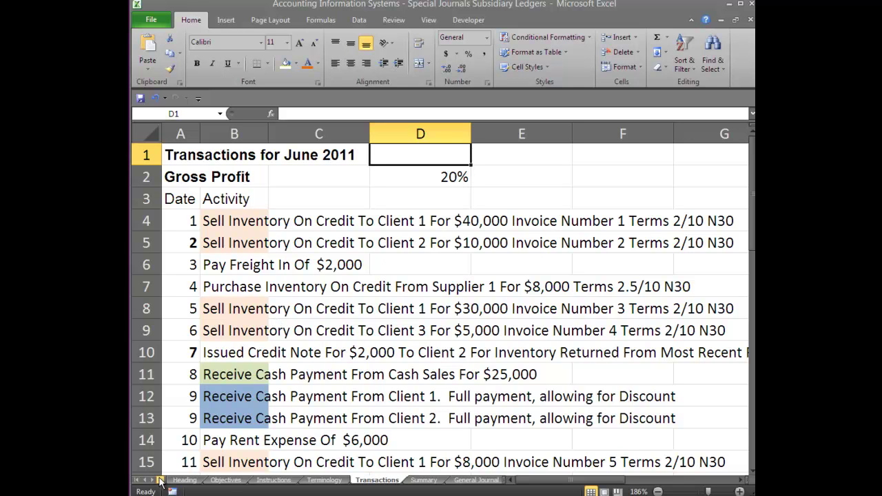
Switch to the Summary sheet showing the special journals and subsidiary ledgers flowchart
{"action": "left_click", "coordinate": [424, 480]}
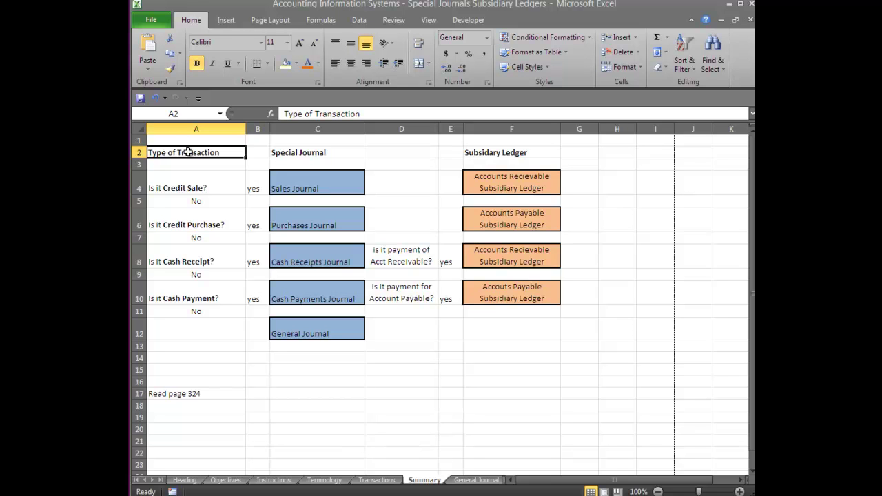
Prefix the Sales Journal label in C4 with '(credit)'
{"action": "left_click", "coordinate": [179, 188]}
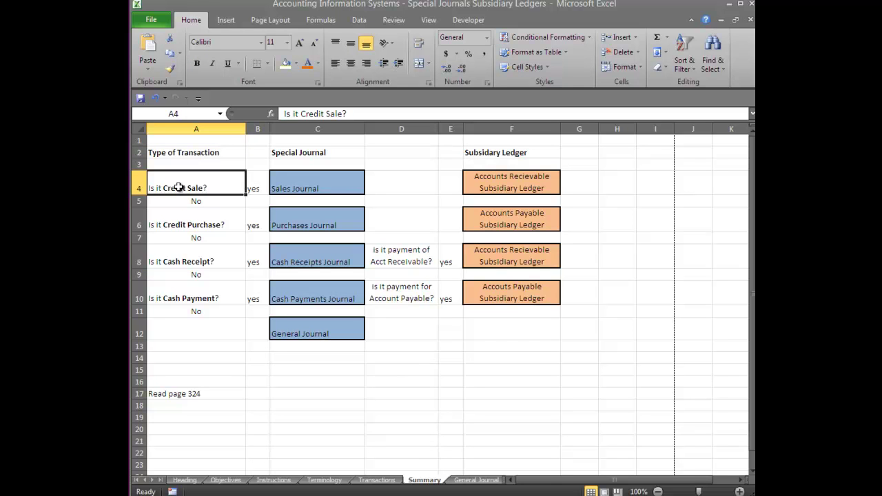
{"action": "left_click", "coordinate": [309, 184]}
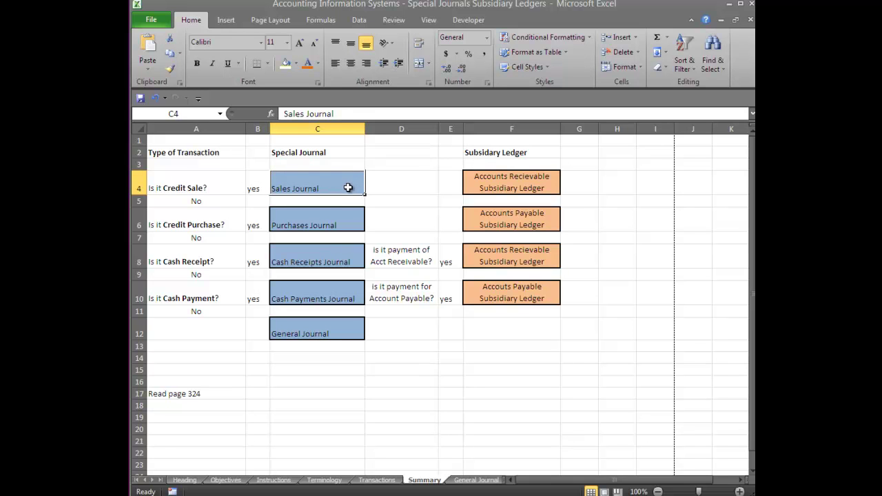
{"action": "left_click", "coordinate": [284, 114]}
{"action": "type", "text": "(credit"}
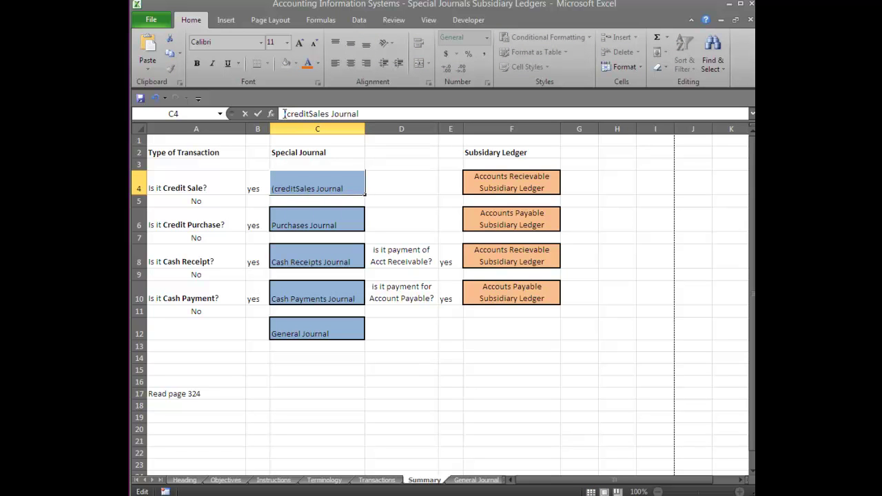
{"action": "type", "text": ")"}
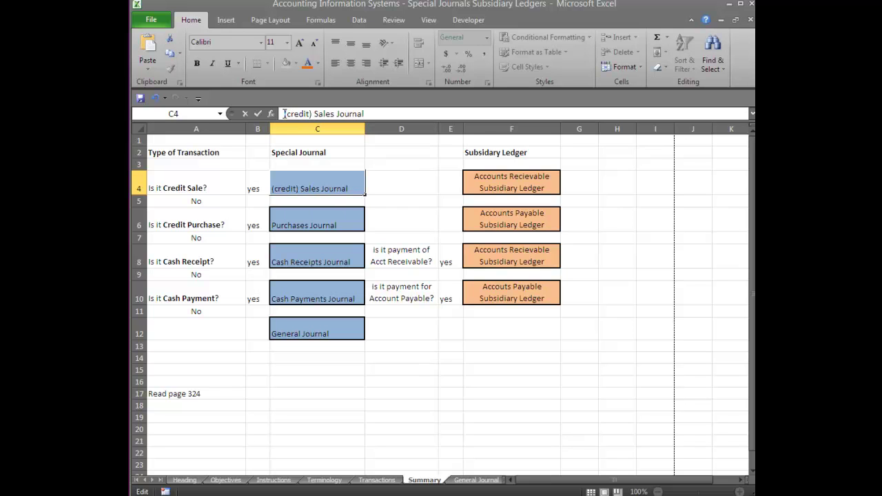
{"action": "key", "text": "Return"}
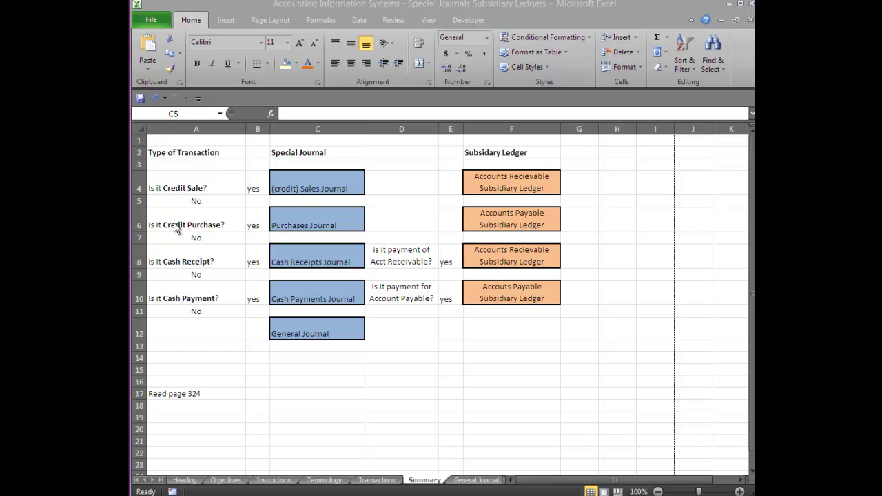
Prefix the Purchases Journal label in C6 with '(credit)'
{"action": "left_click", "coordinate": [297, 222]}
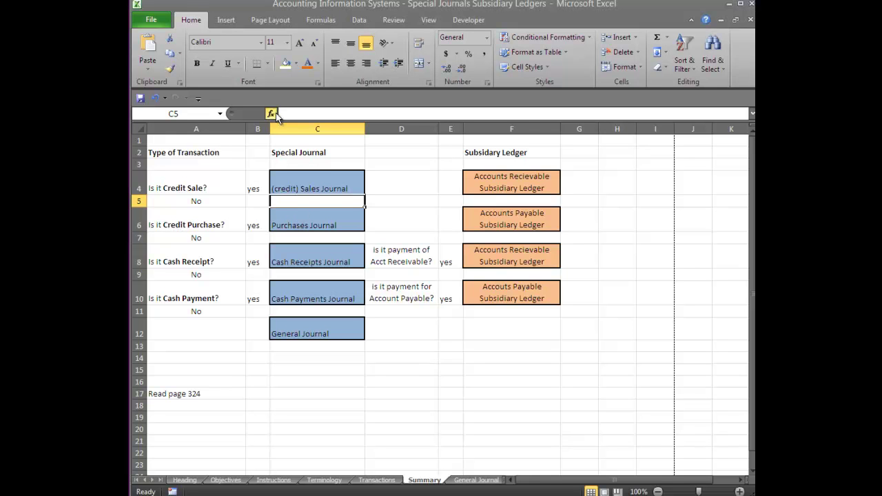
{"action": "left_click", "coordinate": [286, 222]}
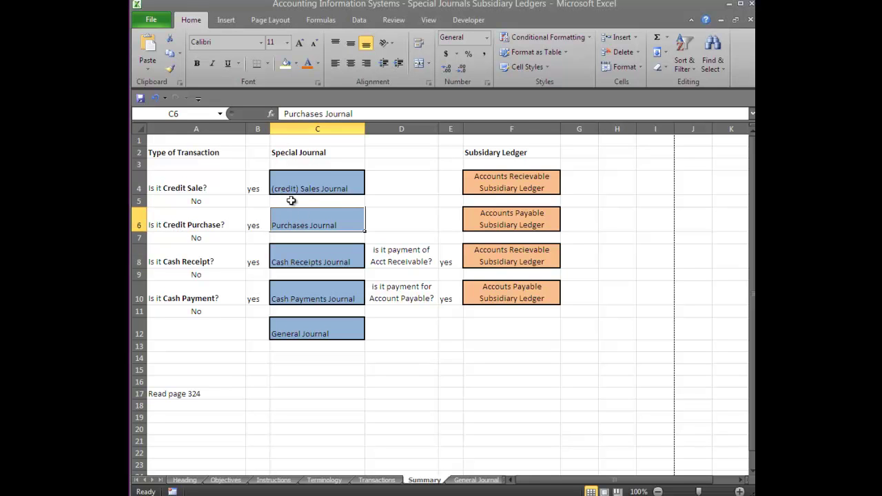
{"action": "left_click", "coordinate": [283, 114]}
{"action": "type", "text": "(credit"}
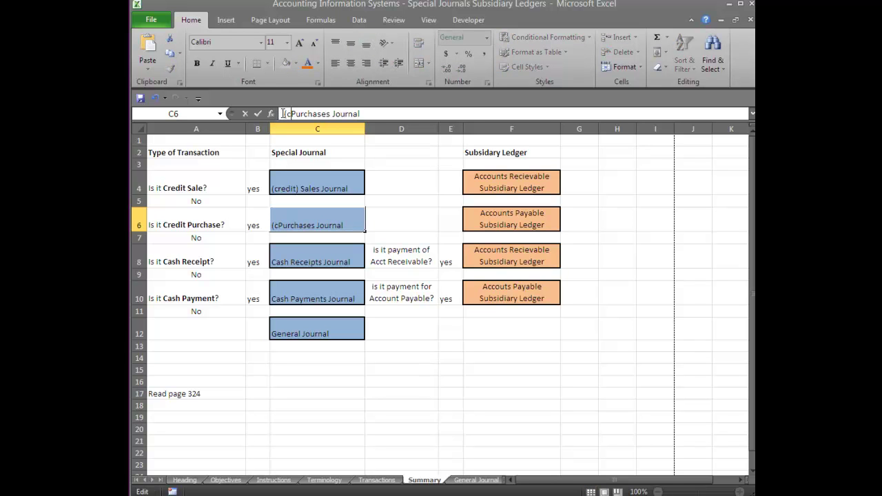
{"action": "type", "text": ")"}
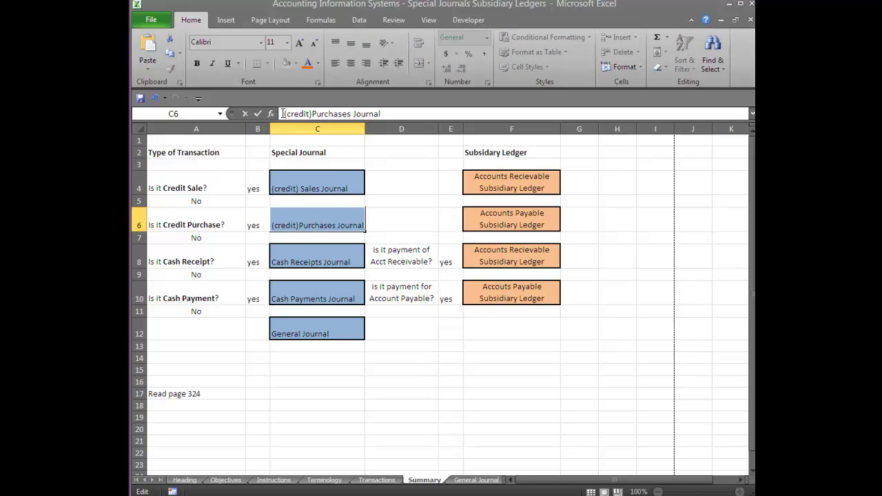
{"action": "key", "text": "Return"}
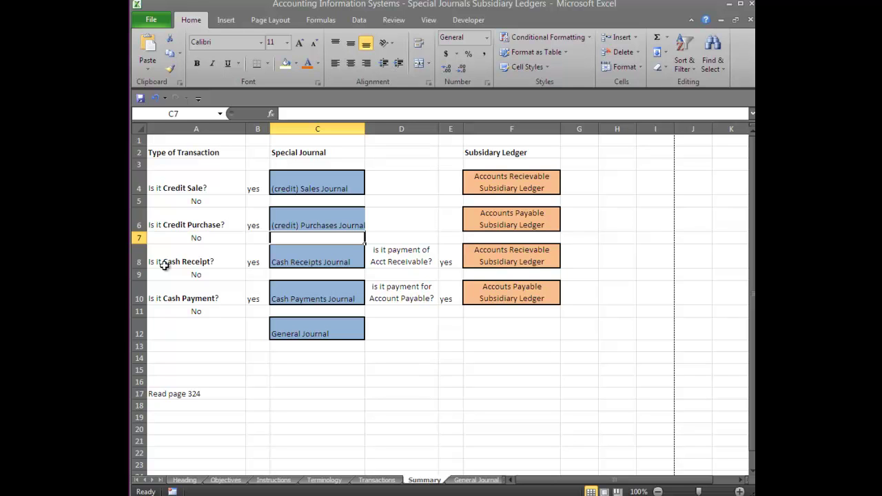
Select the Cash Receipts and Cash Payments journal boxes together (C8:C10)
{"action": "left_click", "coordinate": [308, 265]}
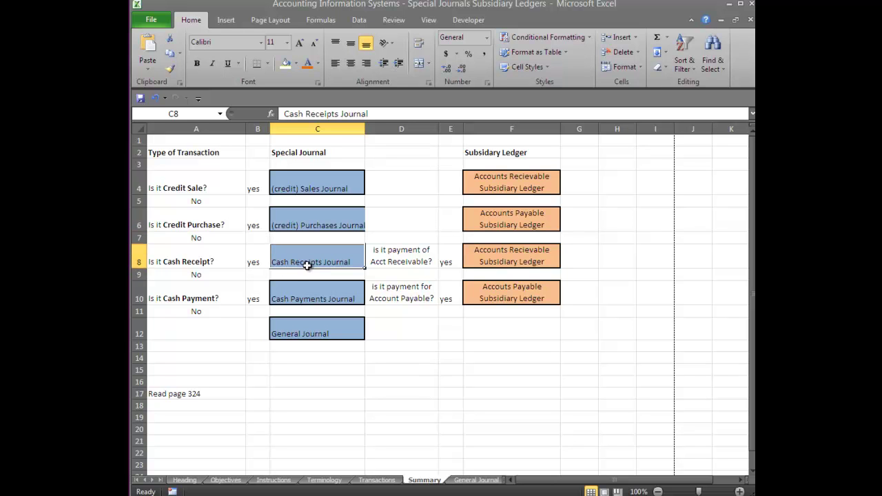
{"action": "left_click", "coordinate": [159, 299]}
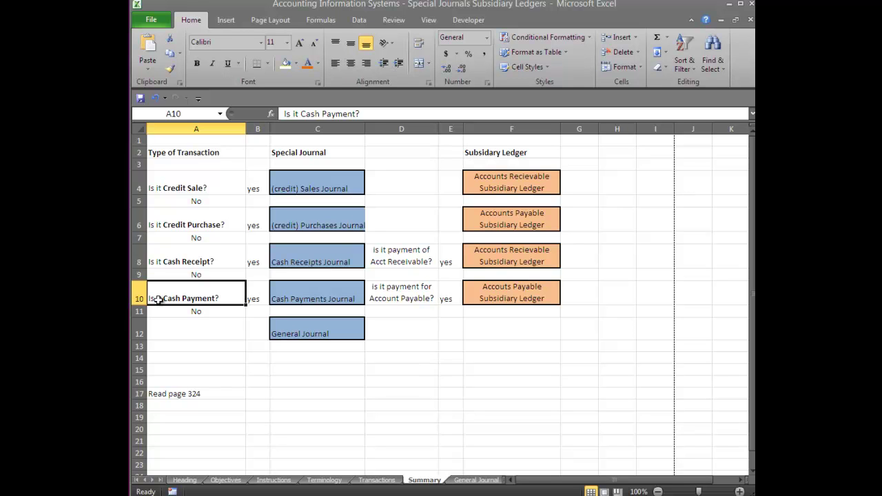
{"action": "left_click", "coordinate": [320, 301]}
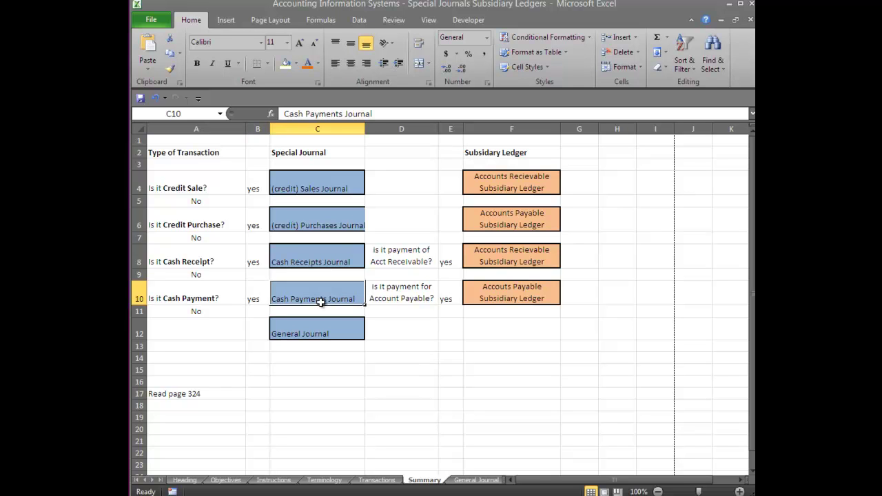
{"action": "left_click_drag", "start_coordinate": [310, 254], "coordinate": [306, 298]}
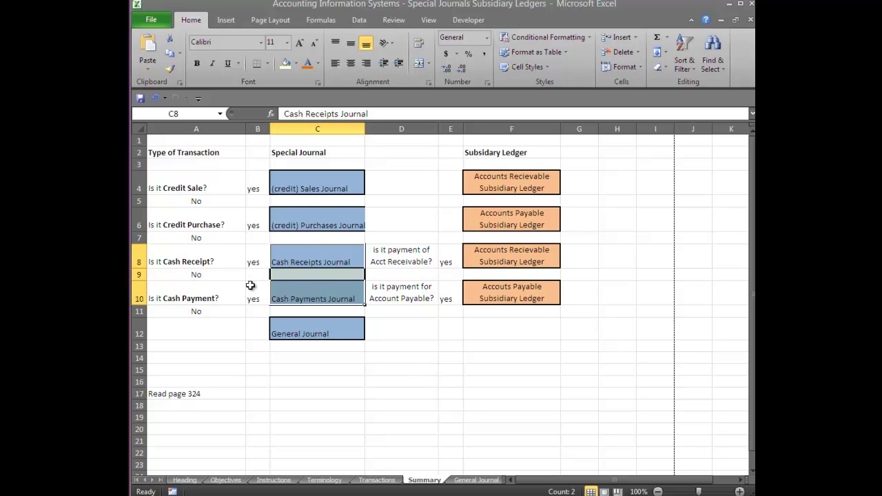
{"action": "left_click", "coordinate": [301, 180]}
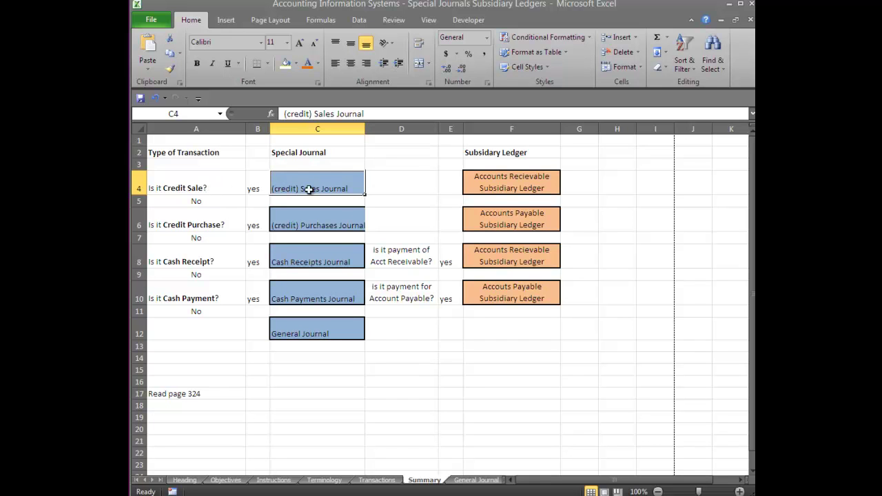
{"action": "left_click", "coordinate": [504, 189]}
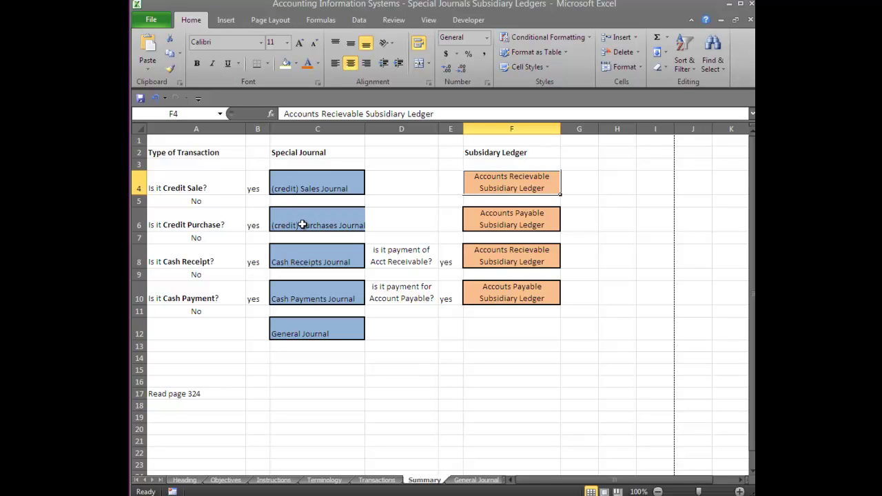
{"action": "left_click", "coordinate": [489, 222]}
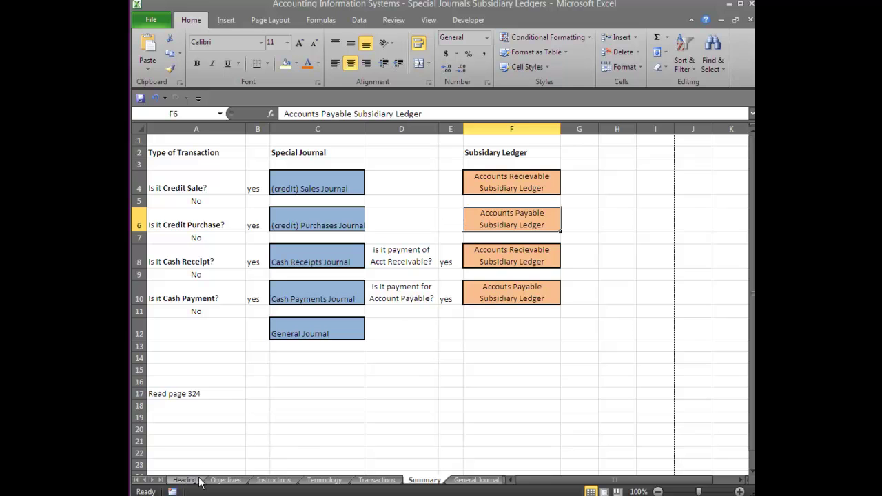
Review the Subsidiary Ledgers sheet's receivables total of 50000 against the general ledger control figure
{"action": "left_click", "coordinate": [154, 480]}
{"action": "left_click", "coordinate": [155, 480]}
{"action": "left_click", "coordinate": [154, 480]}
{"action": "left_click", "coordinate": [154, 480]}
{"action": "left_click", "coordinate": [154, 480]}
{"action": "left_click", "coordinate": [154, 481]}
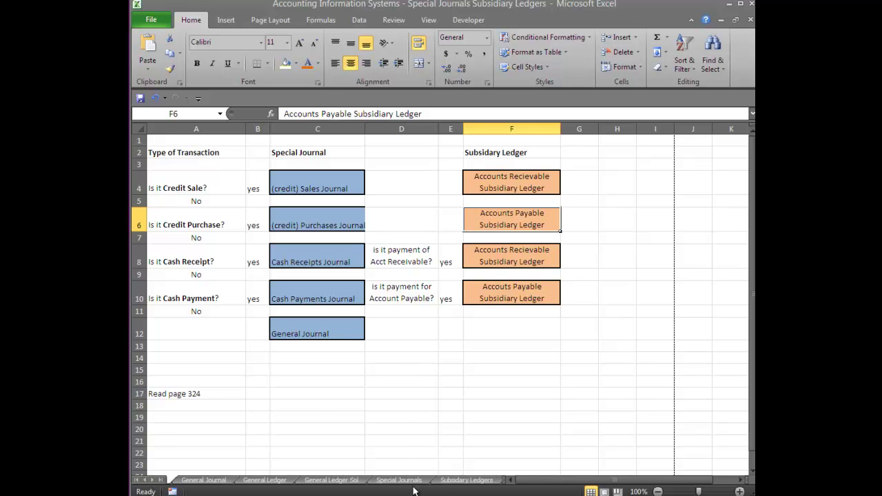
{"action": "left_click", "coordinate": [469, 481]}
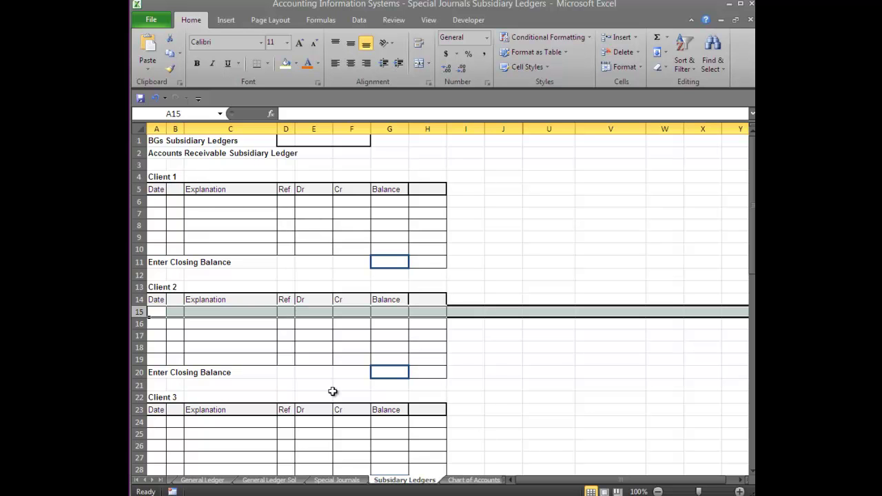
{"action": "scroll", "coordinate": [338, 457], "scroll_direction": "down", "scroll_amount": 2}
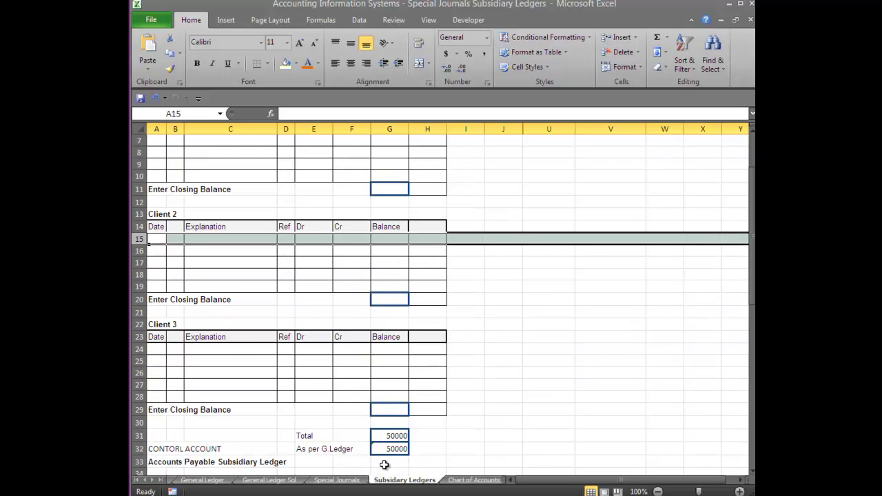
{"action": "left_click", "coordinate": [391, 439]}
{"action": "left_click", "coordinate": [391, 448]}
{"action": "scroll", "coordinate": [391, 447], "scroll_direction": "down", "scroll_amount": 9}
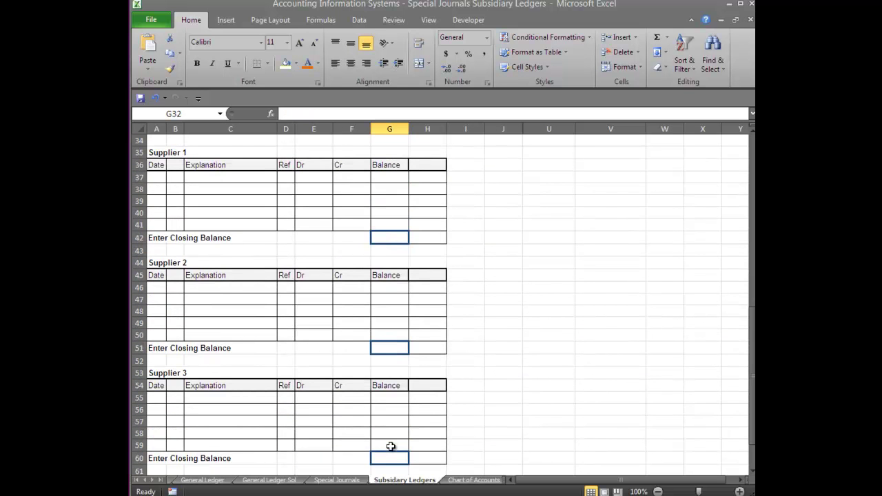
{"action": "scroll", "coordinate": [361, 288], "scroll_direction": "up", "scroll_amount": 2}
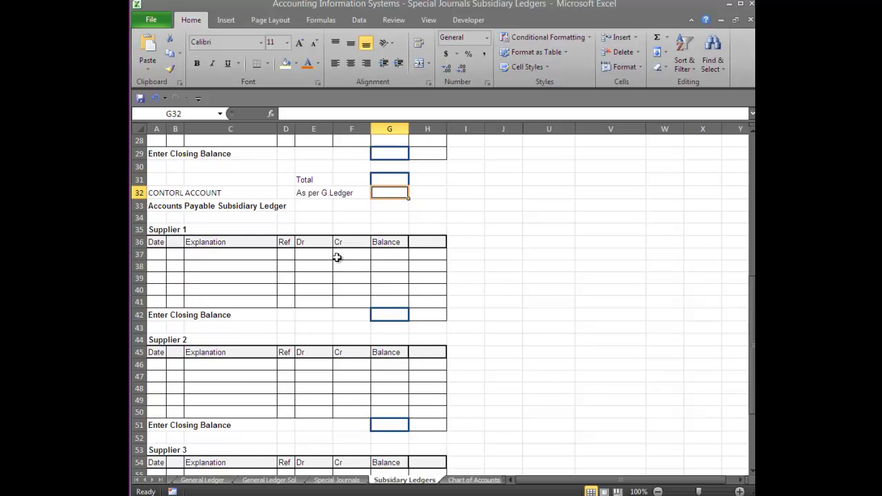
{"action": "scroll", "coordinate": [370, 260], "scroll_direction": "down", "scroll_amount": 6}
{"action": "scroll", "coordinate": [324, 257], "scroll_direction": "up", "scroll_amount": 15}
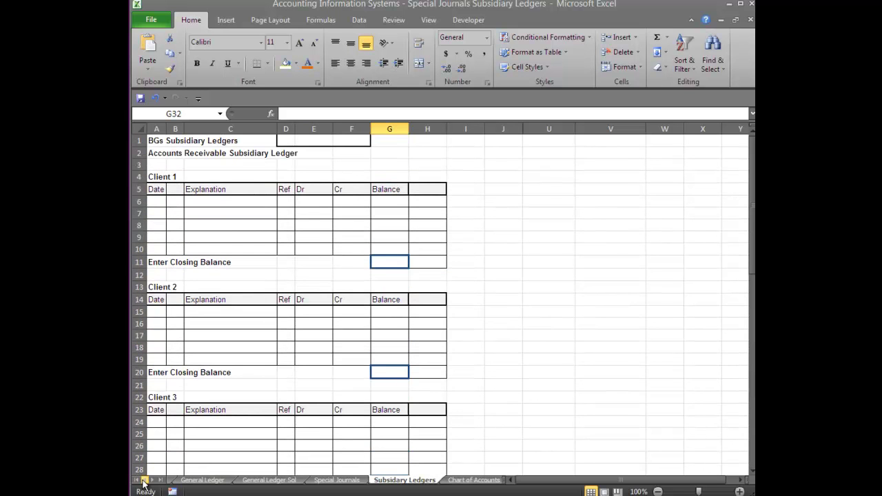
Return to the Transactions sheet listing the June 2011 activities
{"action": "left_click", "coordinate": [144, 481]}
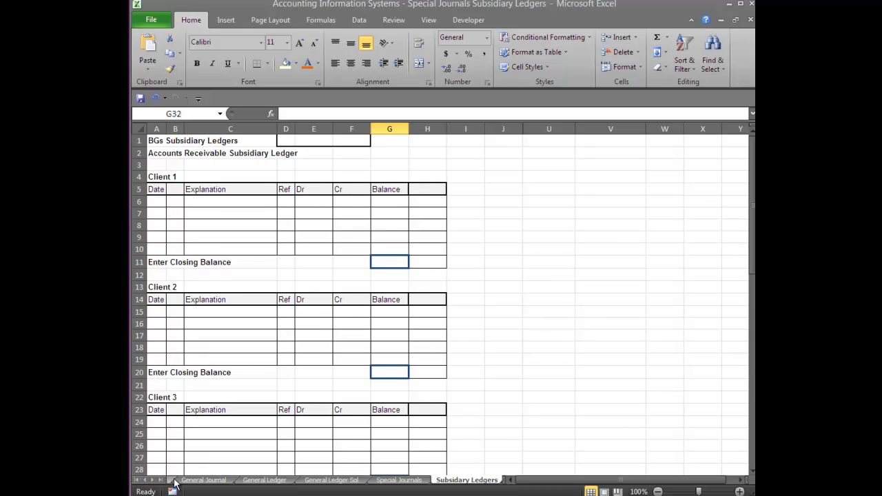
{"action": "left_click", "coordinate": [145, 481]}
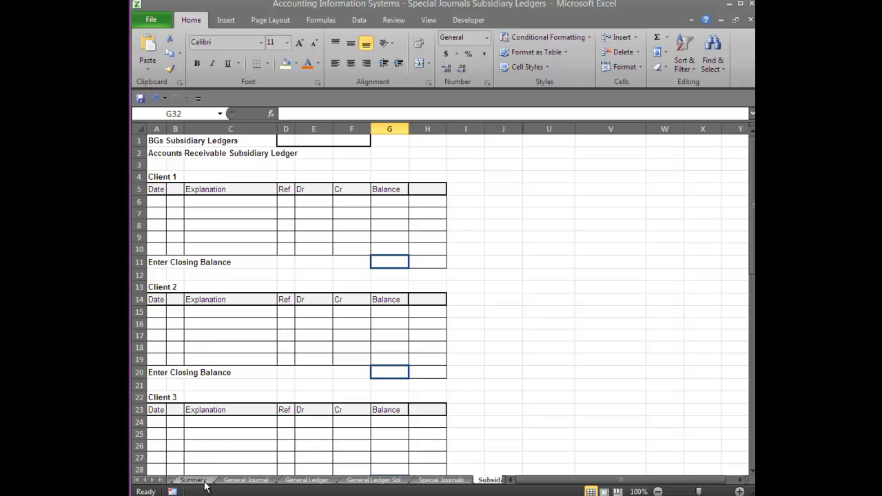
{"action": "left_click", "coordinate": [144, 480]}
{"action": "left_click", "coordinate": [189, 481]}
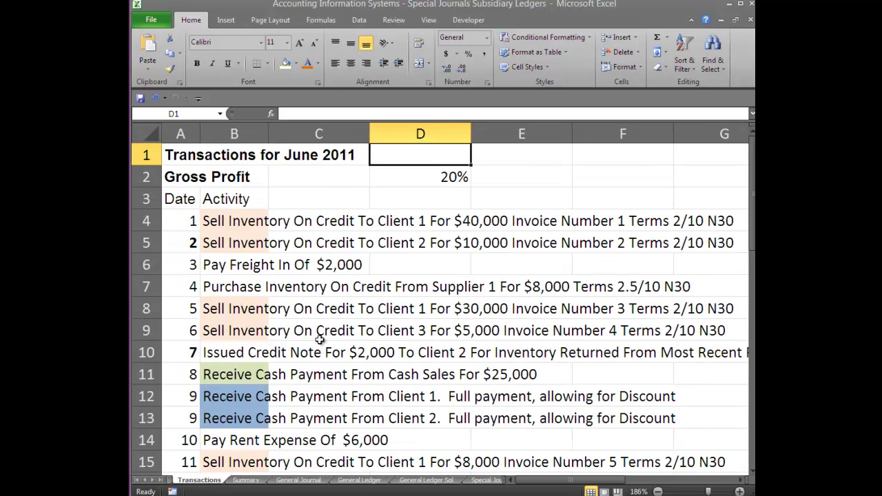
Insert an empty column A before the dates and narrow it to about 7.86
{"action": "left_click", "coordinate": [274, 230]}
{"action": "left_click", "coordinate": [181, 135]}
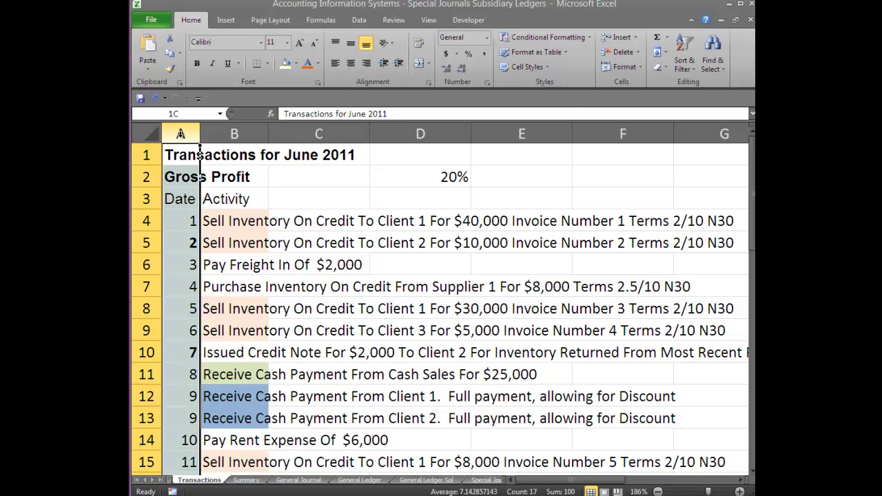
{"action": "left_click", "coordinate": [622, 39]}
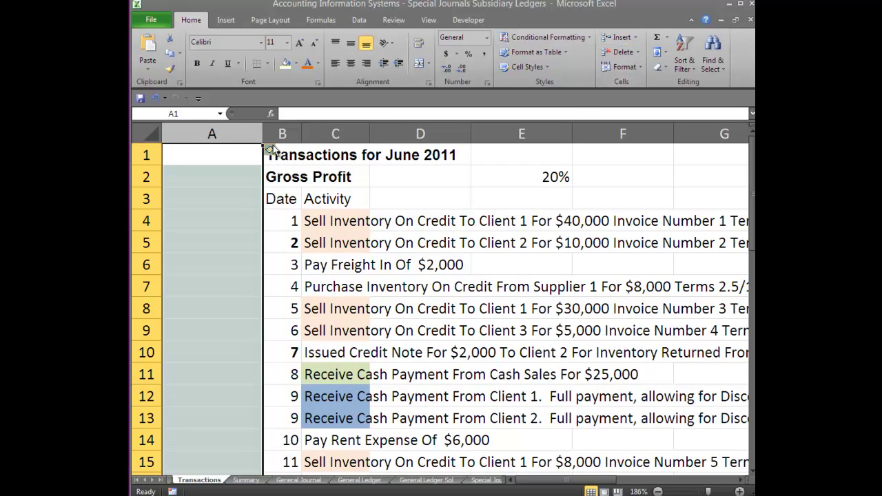
{"action": "left_click_drag", "start_coordinate": [264, 134], "coordinate": [196, 134]}
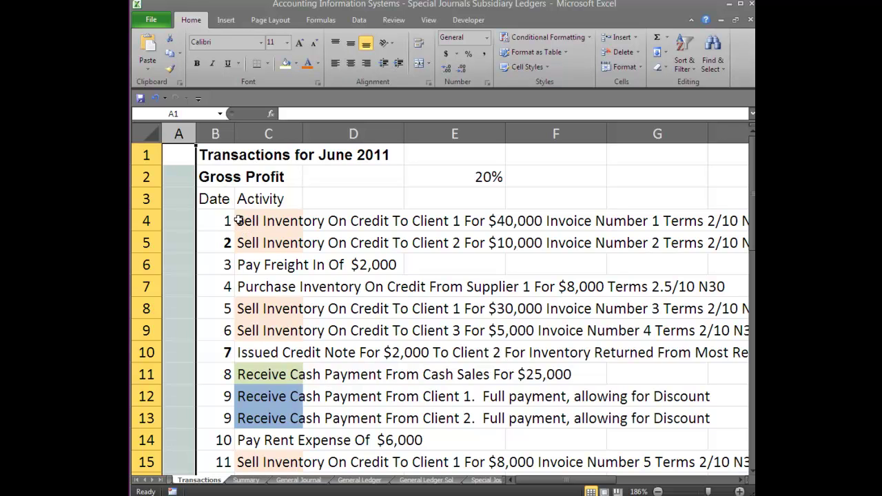
Code the first activity rows in column A as S, S, CP, P, S, S
{"action": "left_click", "coordinate": [182, 221]}
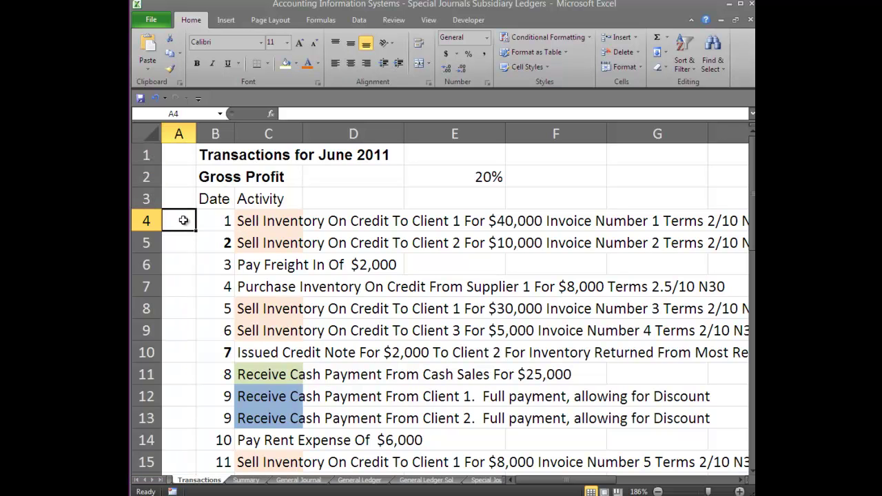
{"action": "type", "text": "S"}
{"action": "key", "text": "Return"}
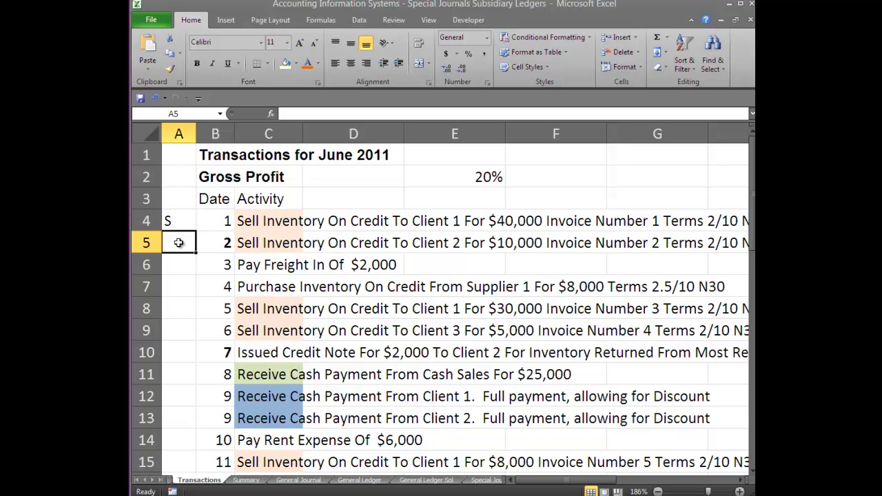
{"action": "type", "text": "S"}
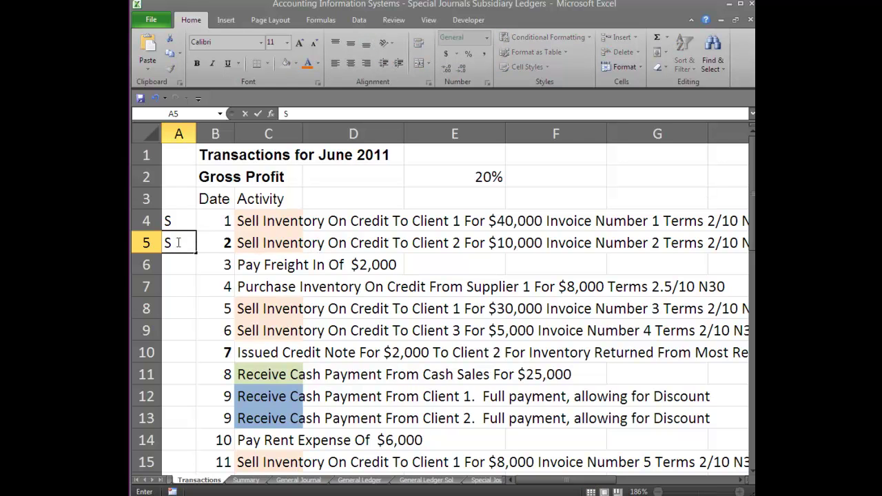
{"action": "key", "text": "Return"}
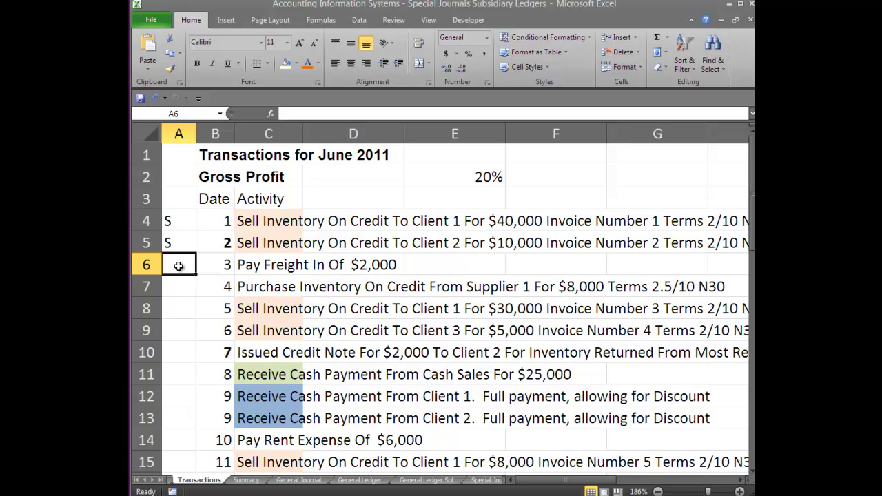
{"action": "type", "text": "CP"}
{"action": "key", "text": "Return"}
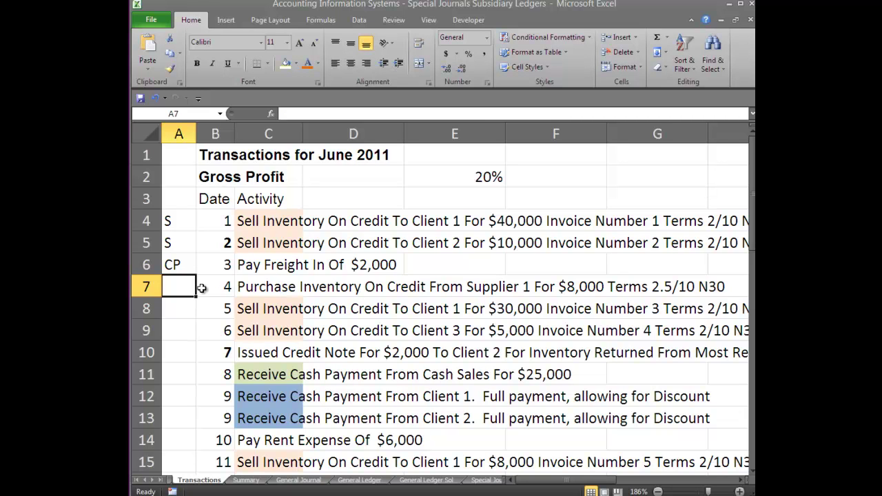
{"action": "type", "text": "P"}
{"action": "key", "text": "Return"}
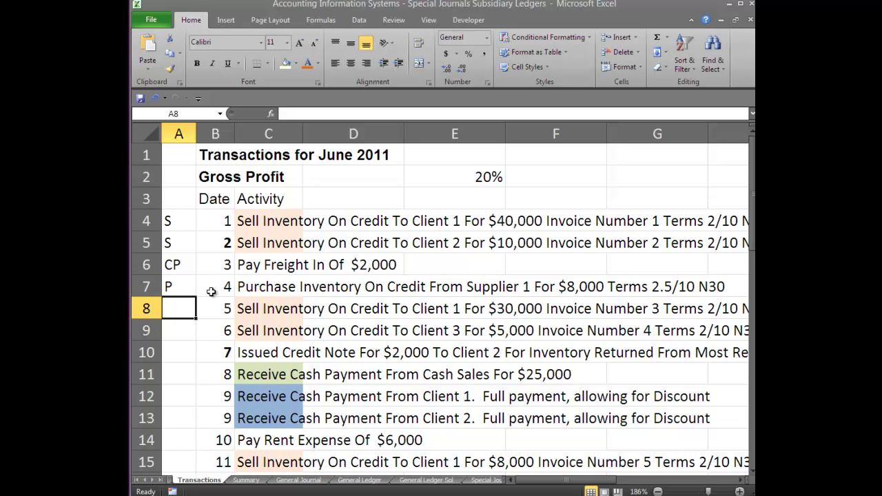
{"action": "type", "text": "S"}
{"action": "key", "text": "Return"}
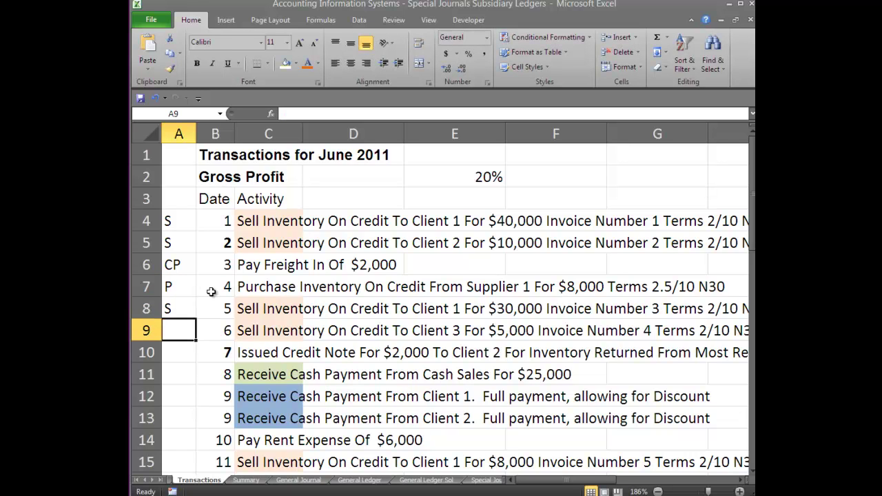
{"action": "type", "text": "S"}
{"action": "key", "text": "Return"}
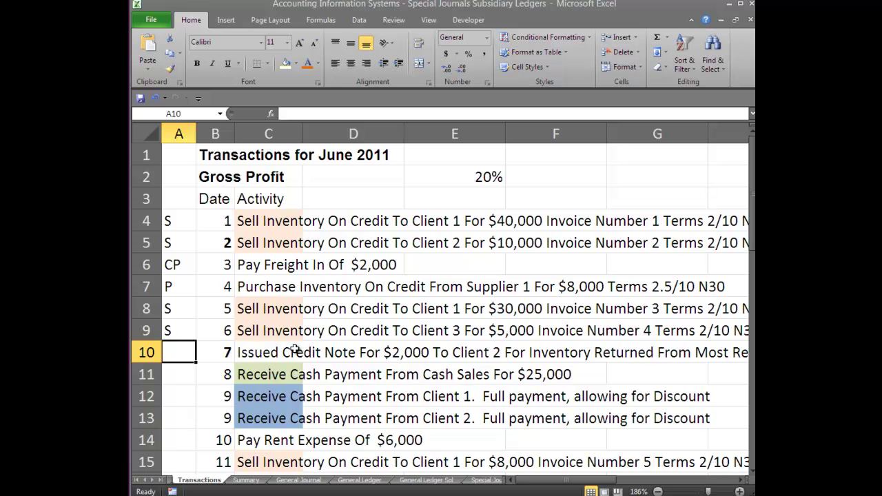
Code row 11's cash sale as CR and select its activity text in C11
{"action": "left_click", "coordinate": [177, 373]}
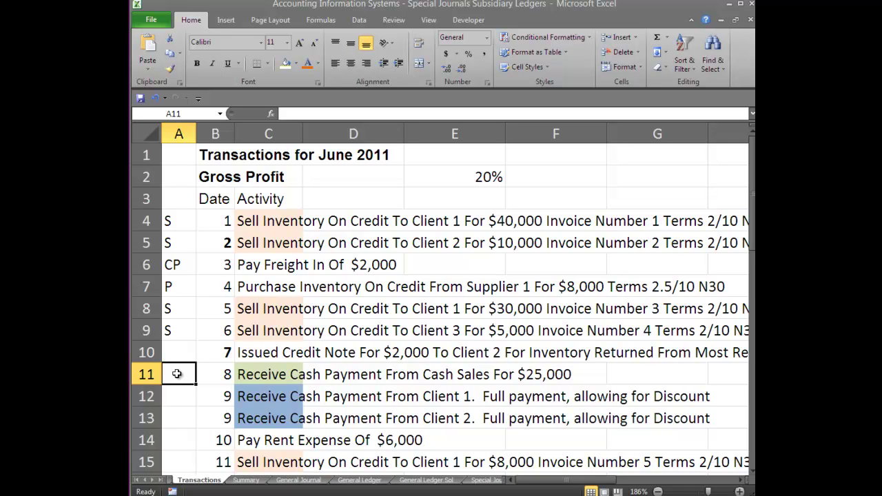
{"action": "type", "text": "CR"}
{"action": "key", "text": "Return"}
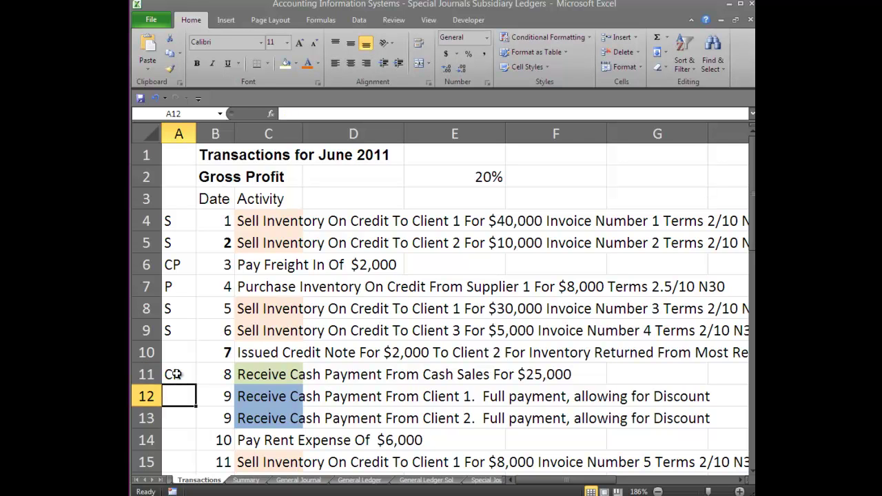
{"action": "left_click", "coordinate": [252, 374]}
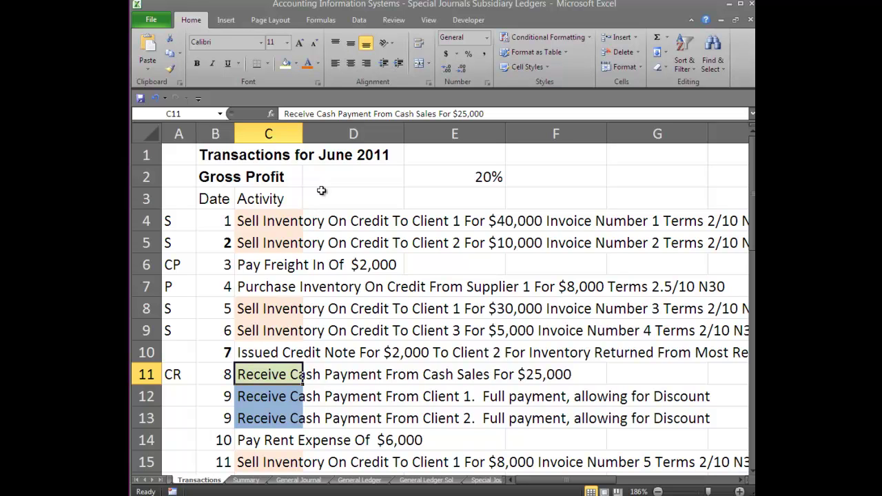
Make the words 'Cash Payment' in C11's activity text bold
{"action": "left_click", "coordinate": [316, 114]}
{"action": "left_click_drag", "start_coordinate": [316, 114], "coordinate": [371, 114]}
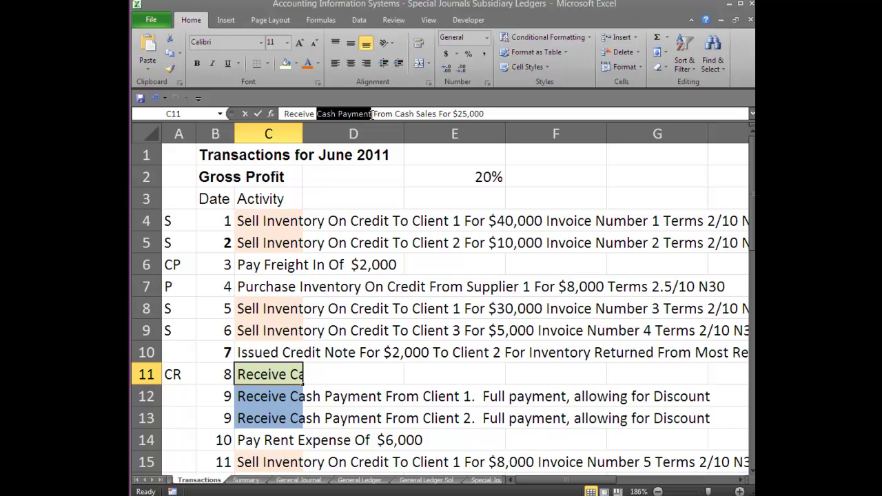
{"action": "left_click", "coordinate": [198, 62]}
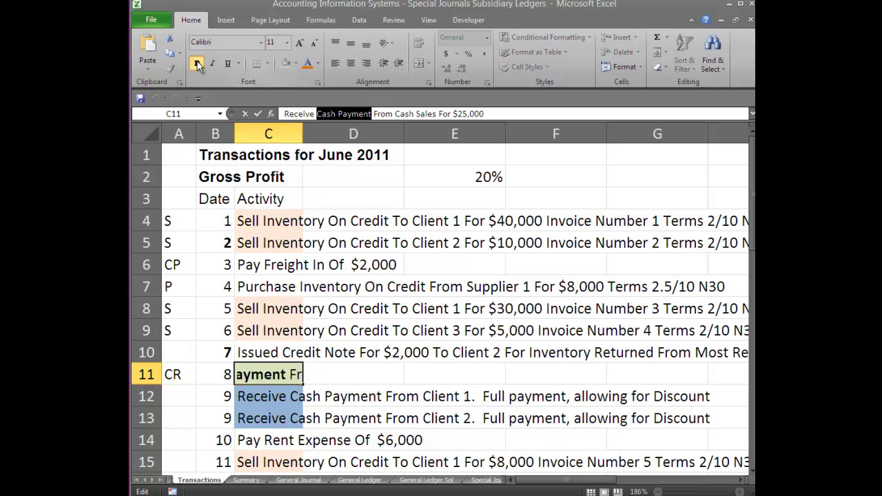
{"action": "left_click", "coordinate": [201, 393]}
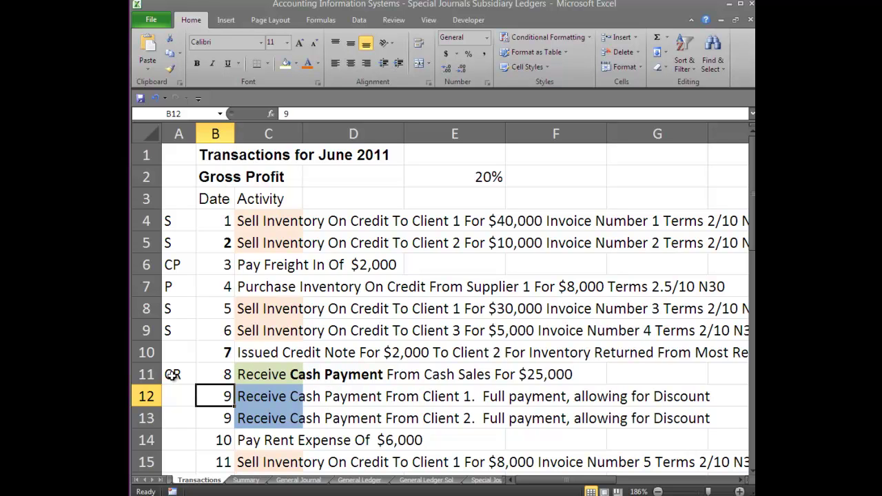
Code rows 12 and 13, the client cash payments with discount, as CR
{"action": "left_click", "coordinate": [173, 397]}
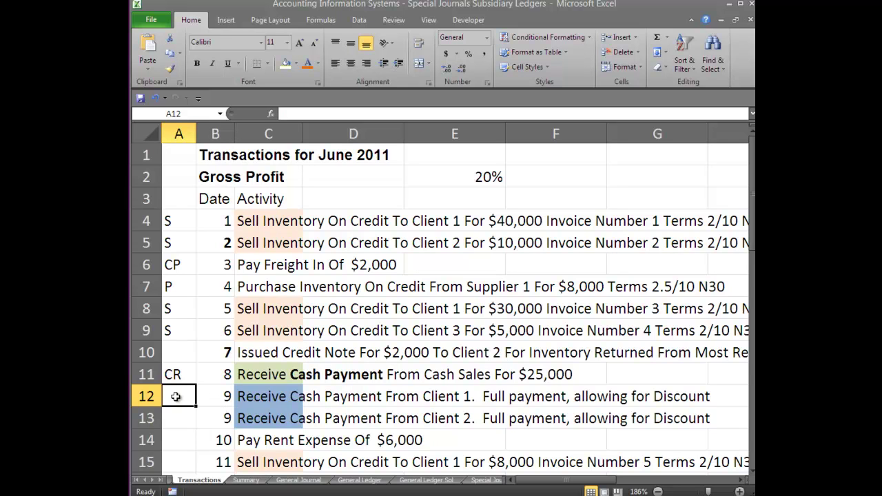
{"action": "type", "text": "CR"}
{"action": "key", "text": "Return"}
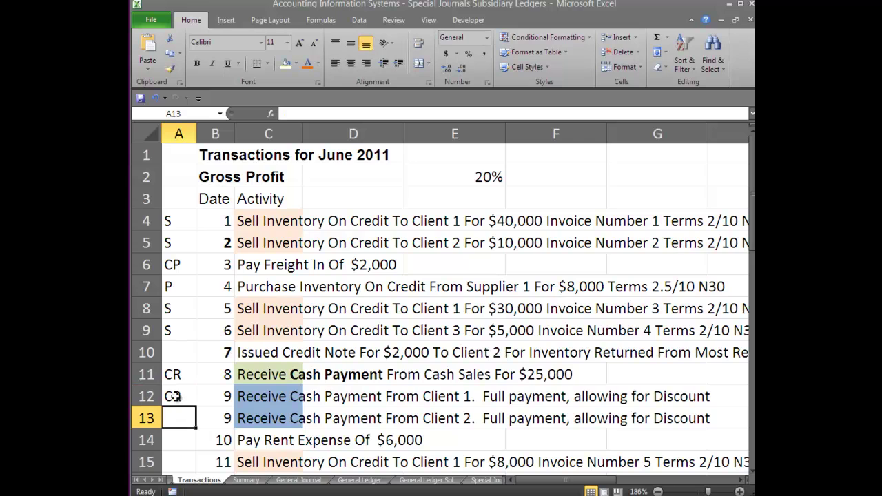
{"action": "type", "text": "CR"}
{"action": "key", "text": "Return"}
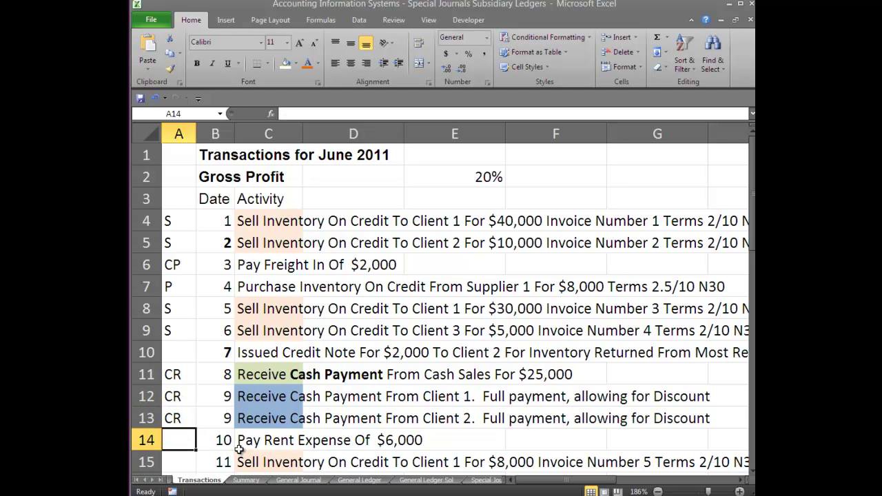
Code rows 14 and 15 as CP and S, then view the Special Journals sheet
{"action": "type", "text": "CP"}
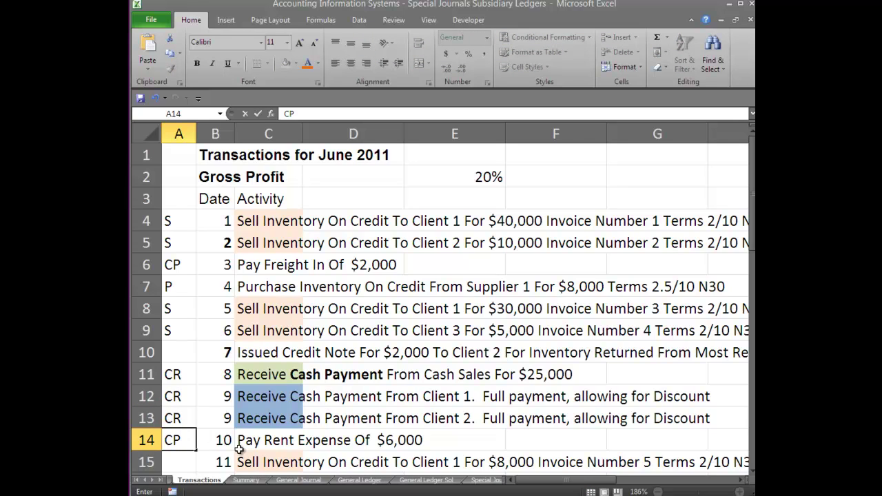
{"action": "key", "text": "Return"}
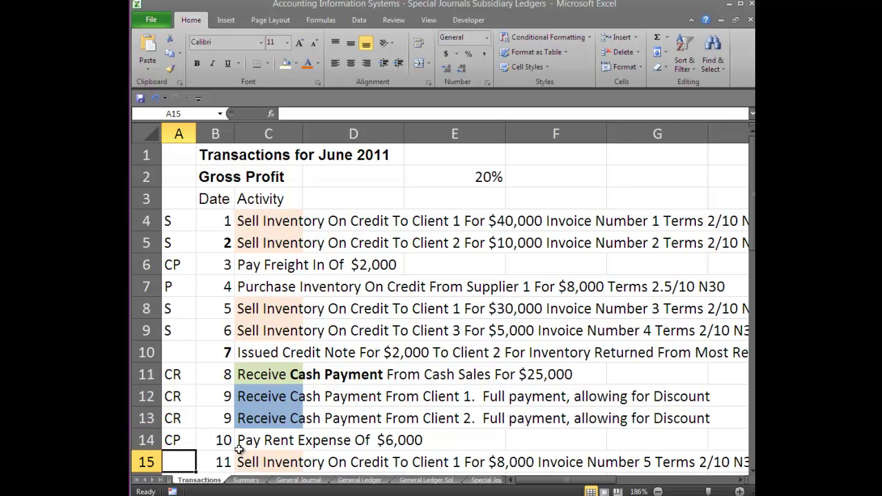
{"action": "type", "text": "S"}
{"action": "key", "text": "Return"}
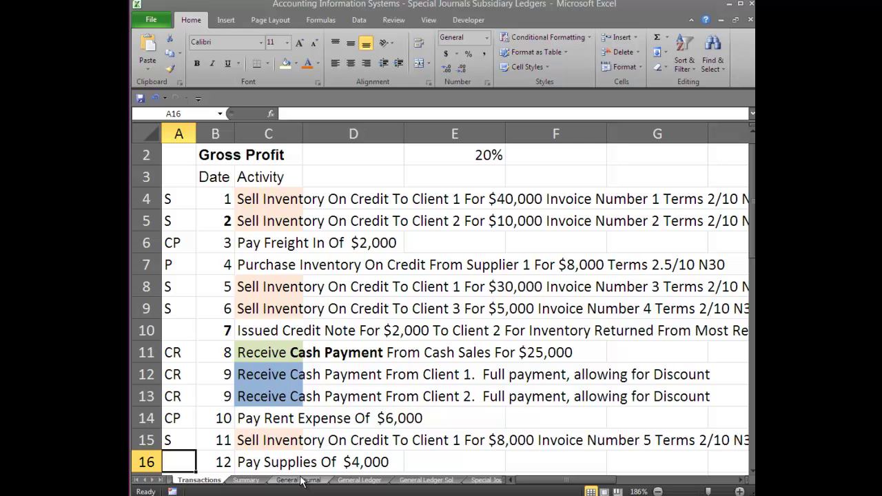
{"action": "left_click", "coordinate": [476, 480]}
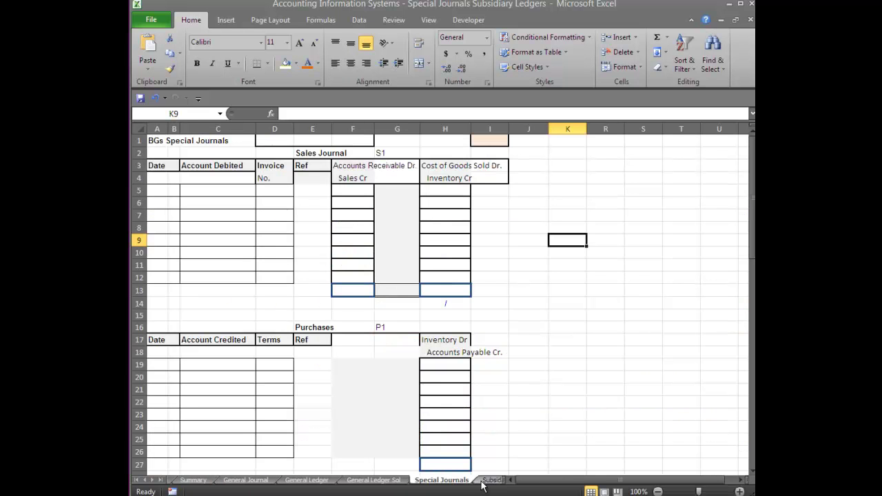
Fill the Sales Journal's first row with Jan, 1, Client and invoice 1
{"action": "left_click", "coordinate": [160, 191]}
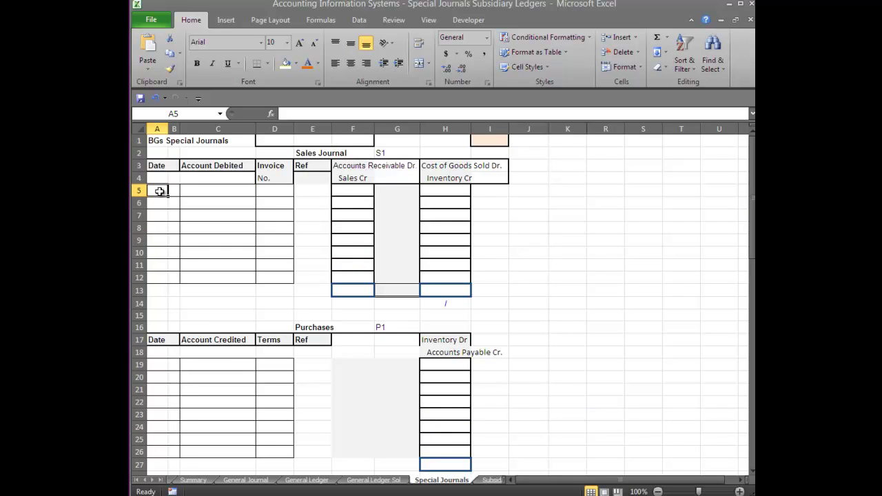
{"action": "type", "text": "Jan"}
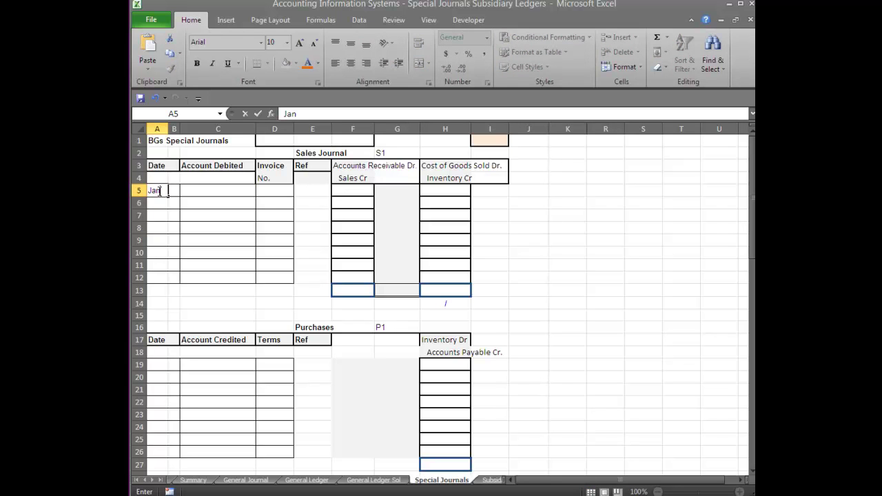
{"action": "key", "text": "Tab"}
{"action": "type", "text": "1"}
{"action": "key", "text": "Tab"}
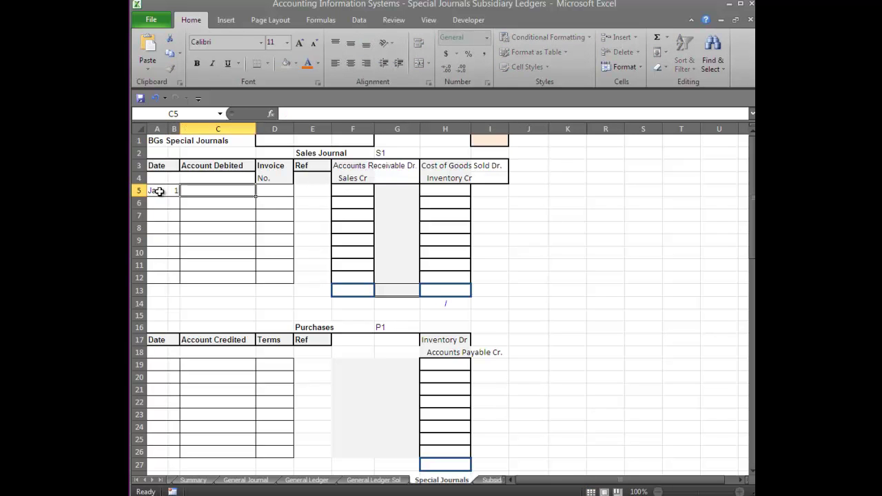
{"action": "type", "text": "Client"}
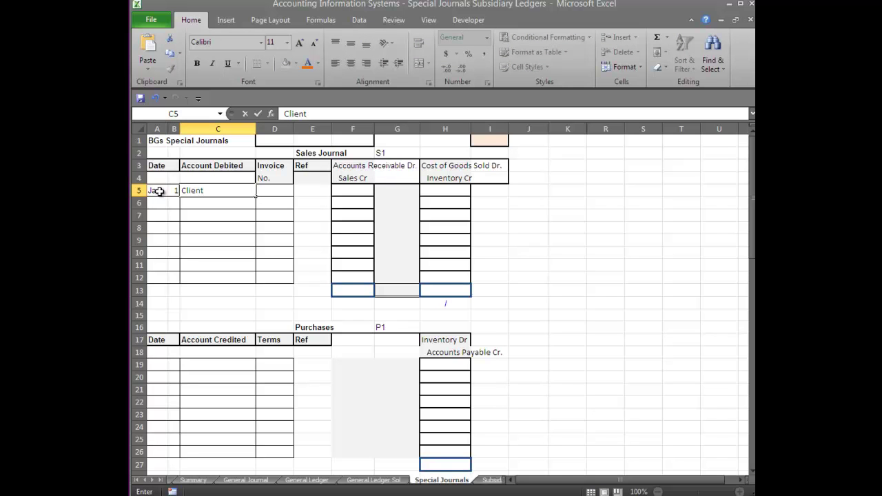
{"action": "key", "text": "Tab"}
{"action": "type", "text": "1"}
{"action": "key", "text": "Tab"}
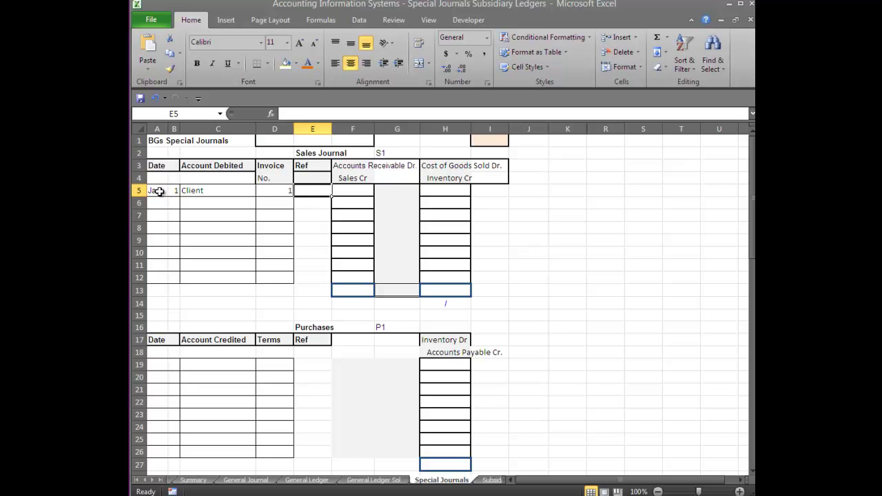
{"action": "left_click", "coordinate": [245, 479]}
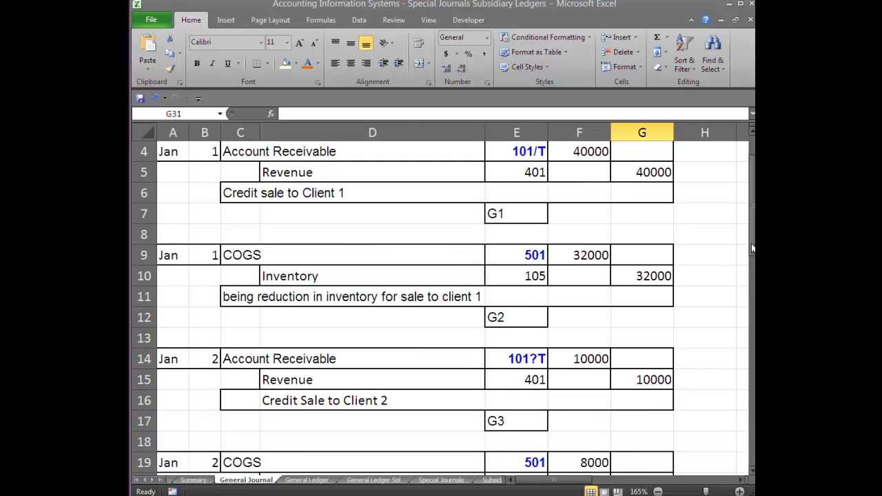
Scroll through the General Journal's credit-sale entries, then go back to Special Journals
{"action": "scroll", "coordinate": [751, 221], "scroll_direction": "up", "scroll_amount": 1}
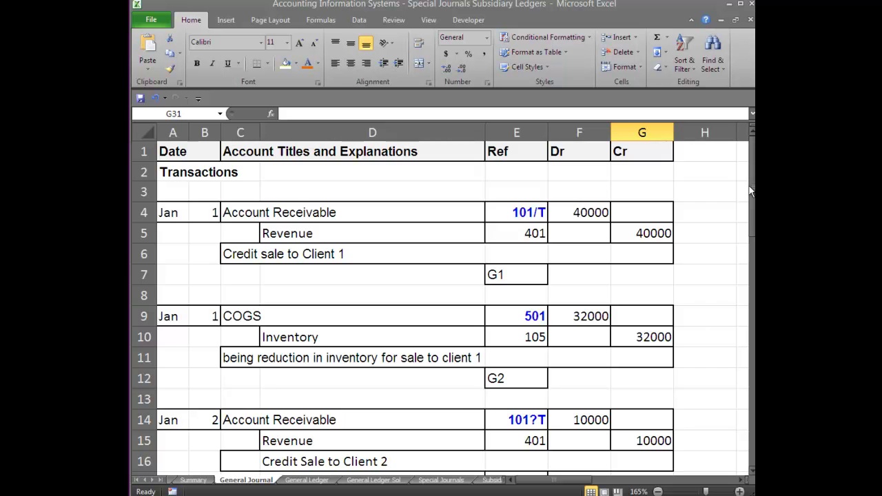
{"action": "left_click_drag", "start_coordinate": [751, 191], "coordinate": [751, 262]}
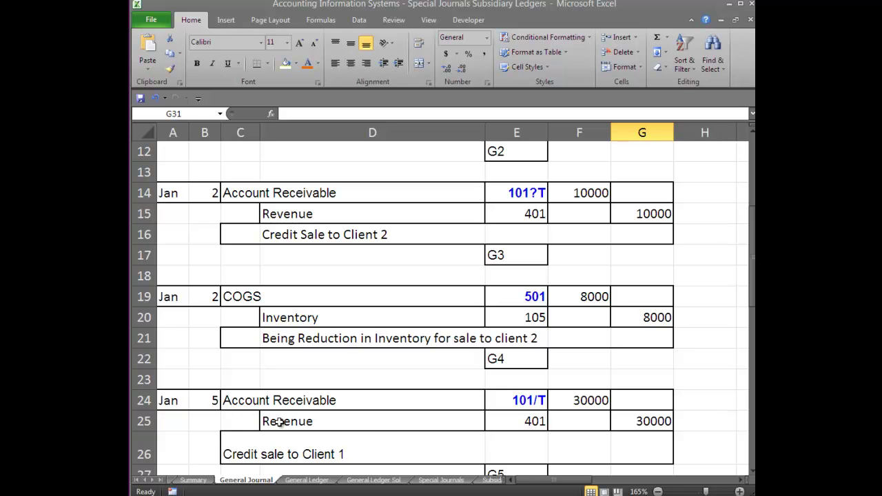
{"action": "left_click", "coordinate": [438, 480]}
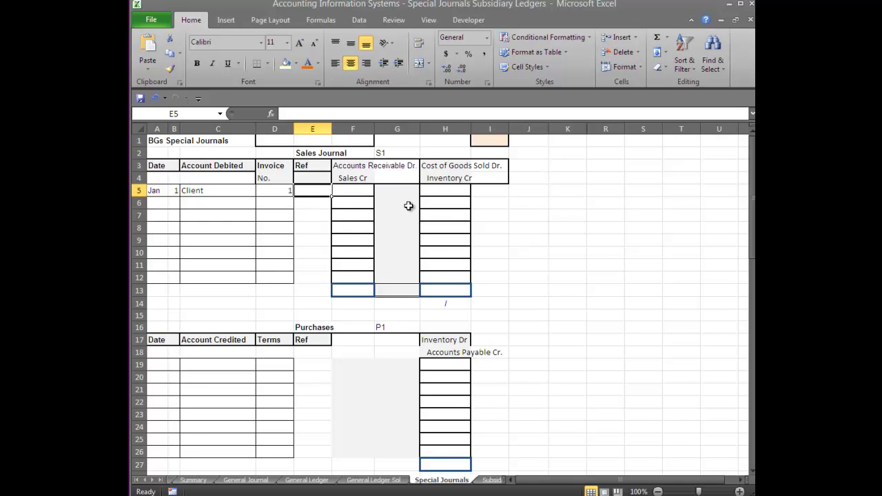
Record 40000 as the first sale's Accounts Receivable Dr / Sales Cr amount in F5, then return to the General Journal
{"action": "left_click", "coordinate": [342, 165]}
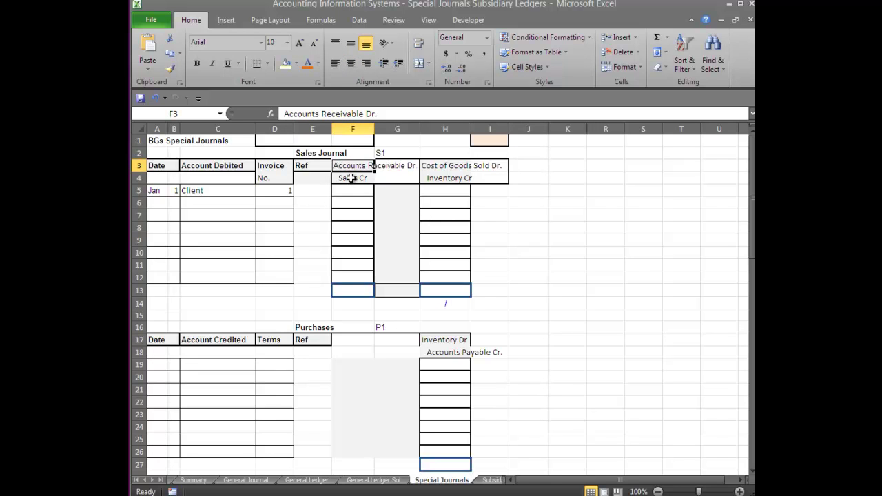
{"action": "left_click", "coordinate": [351, 178]}
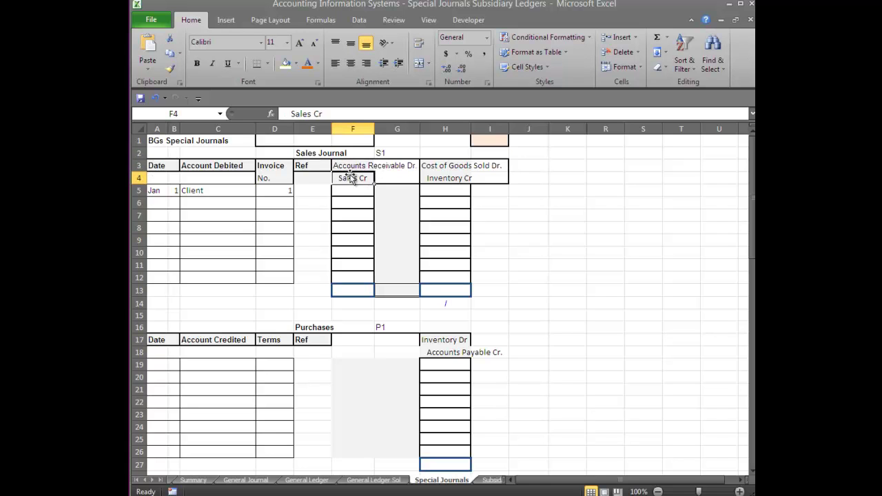
{"action": "left_click", "coordinate": [341, 166]}
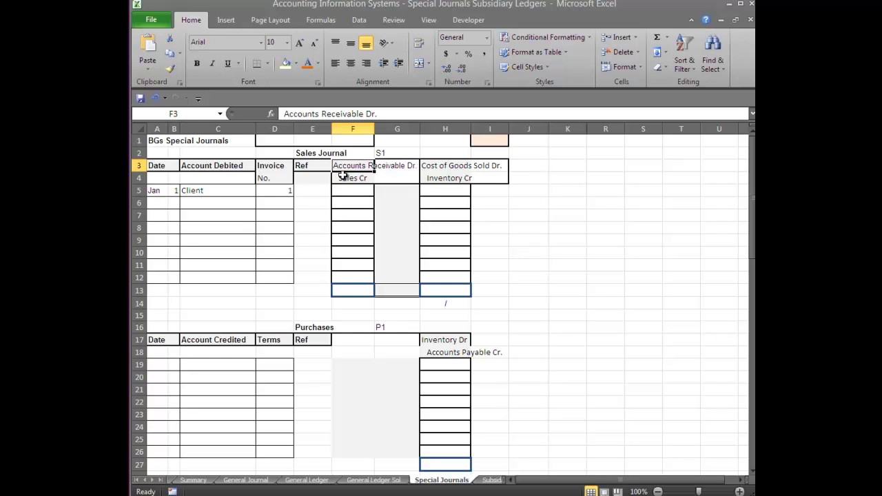
{"action": "left_click", "coordinate": [344, 178]}
{"action": "left_click", "coordinate": [348, 189]}
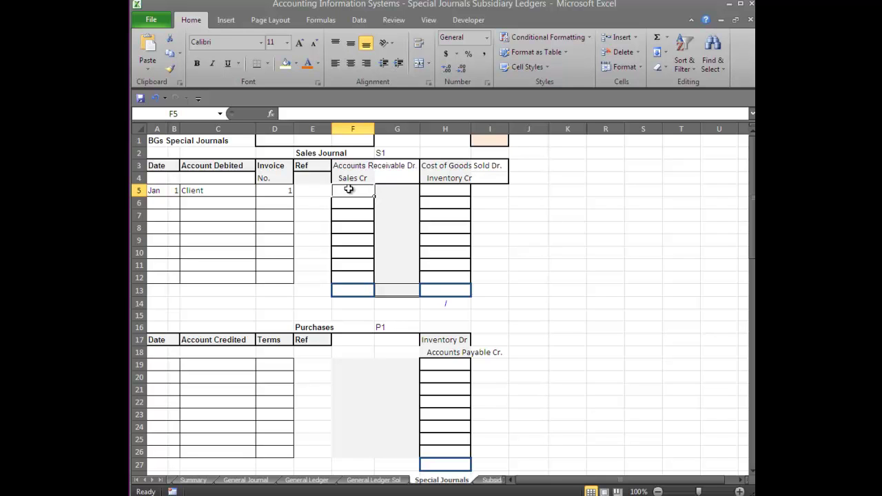
{"action": "type", "text": "40000"}
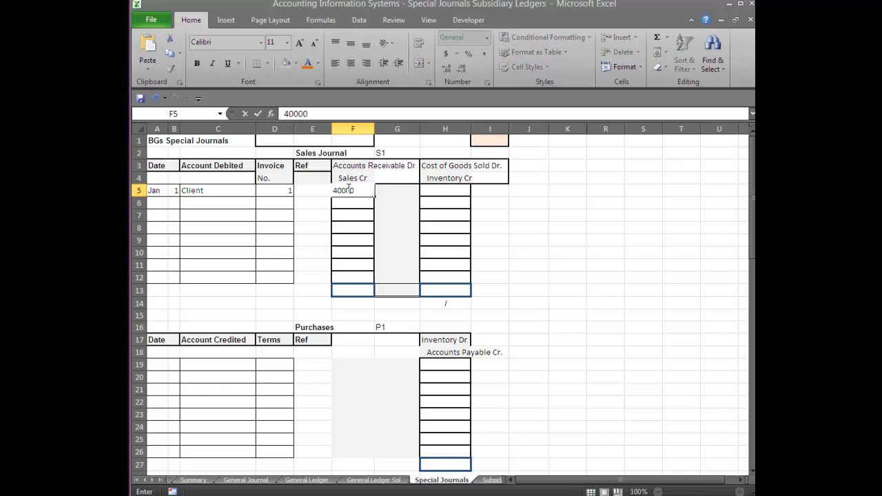
{"action": "key", "text": "Return"}
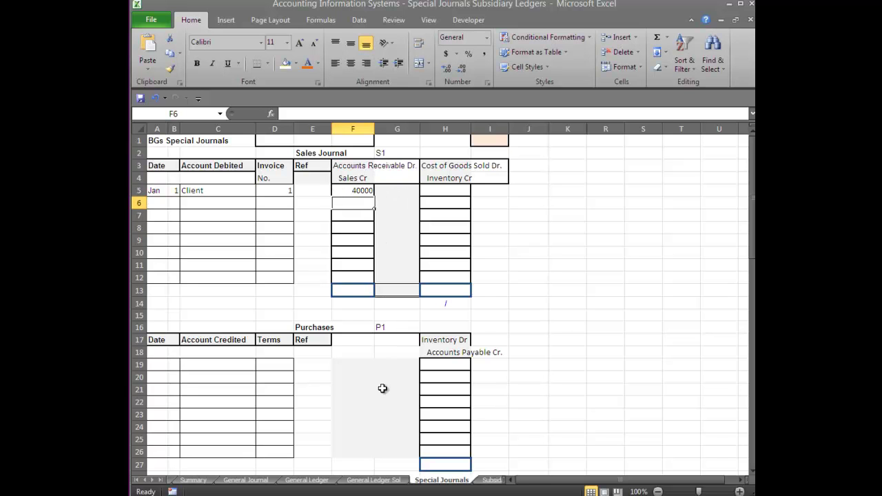
{"action": "left_click", "coordinate": [246, 481]}
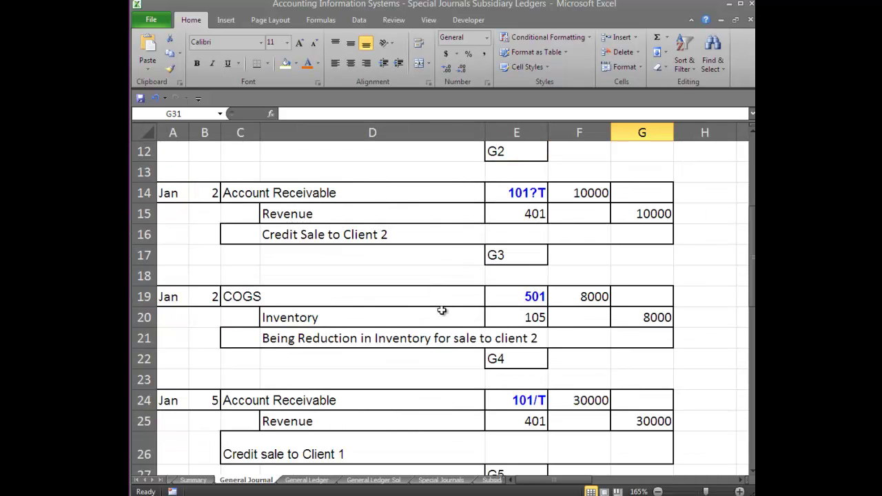
{"action": "scroll", "coordinate": [489, 228], "scroll_direction": "up", "scroll_amount": 4}
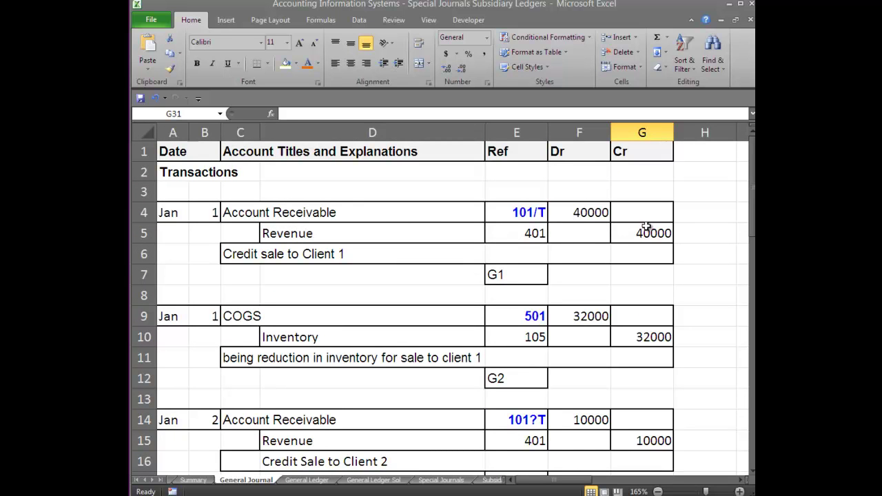
{"action": "left_click", "coordinate": [285, 235]}
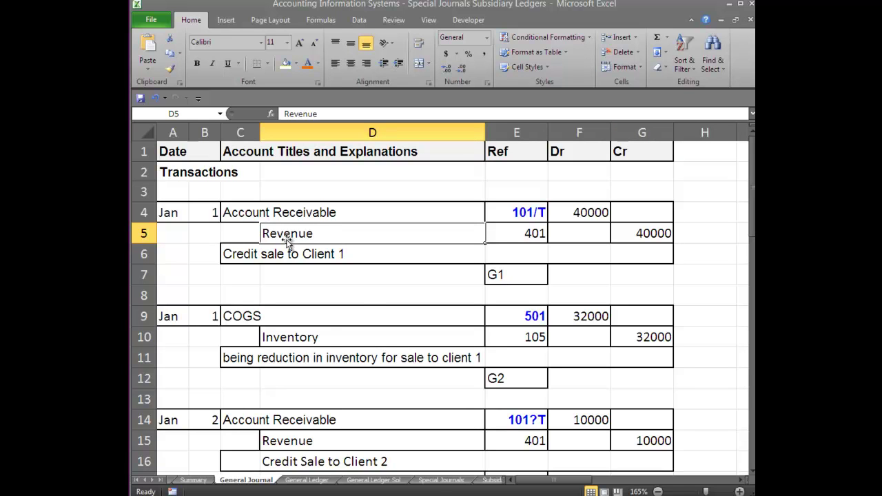
{"action": "left_click", "coordinate": [440, 480]}
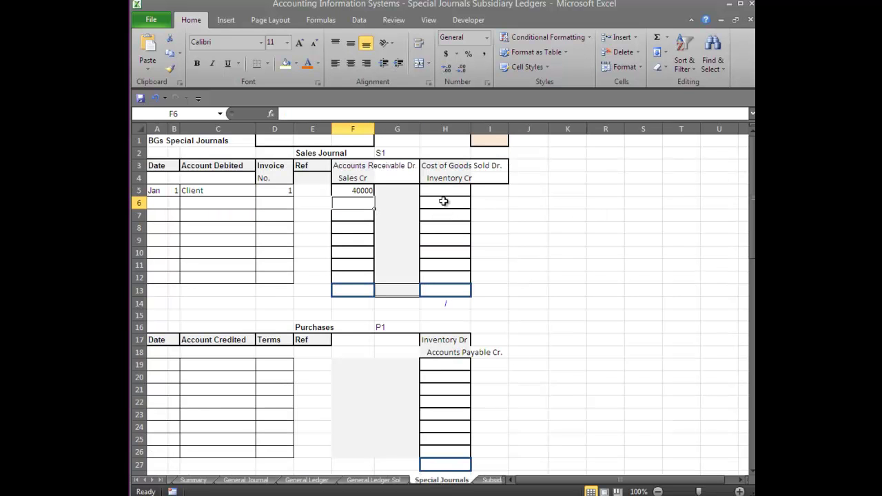
{"action": "left_click", "coordinate": [440, 192]}
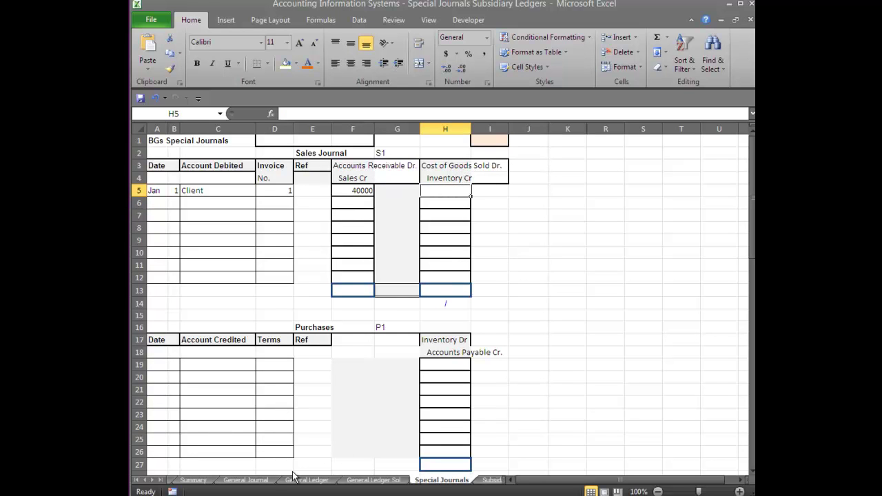
{"action": "left_click", "coordinate": [246, 481]}
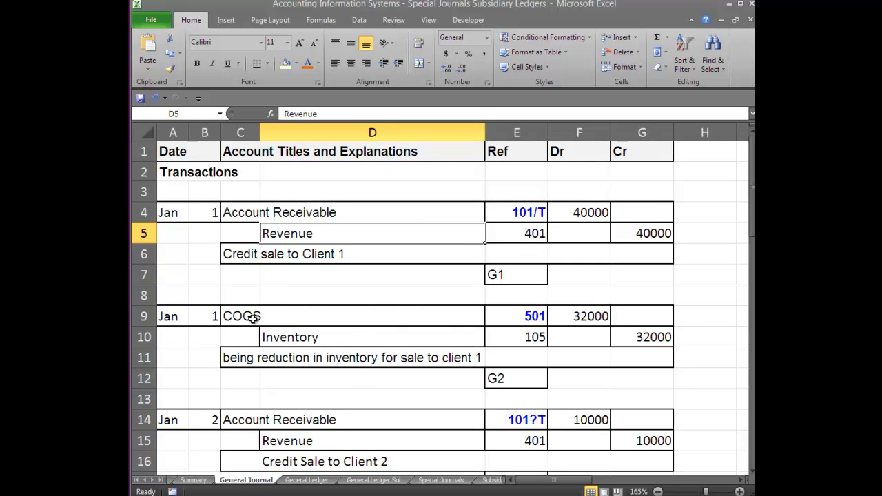
Check the COGS by computing 80% of the 40000 receivable with =F4*.8 in F8
{"action": "left_click", "coordinate": [569, 316]}
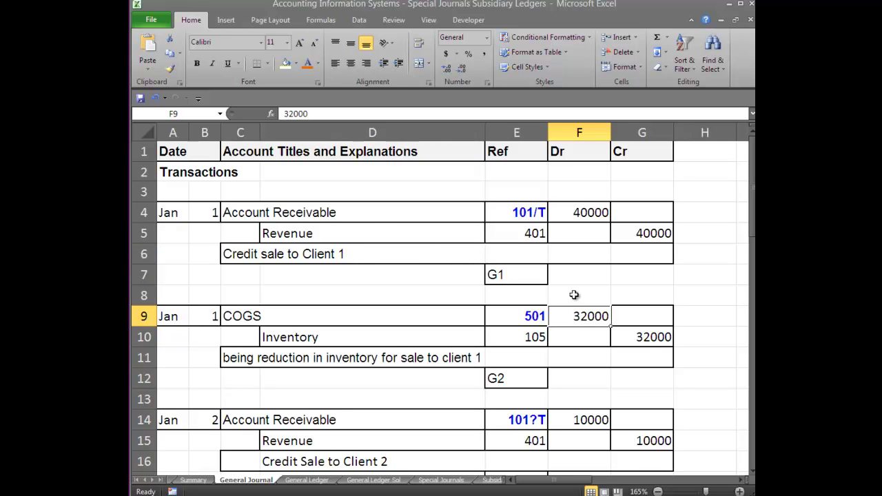
{"action": "left_click", "coordinate": [574, 295]}
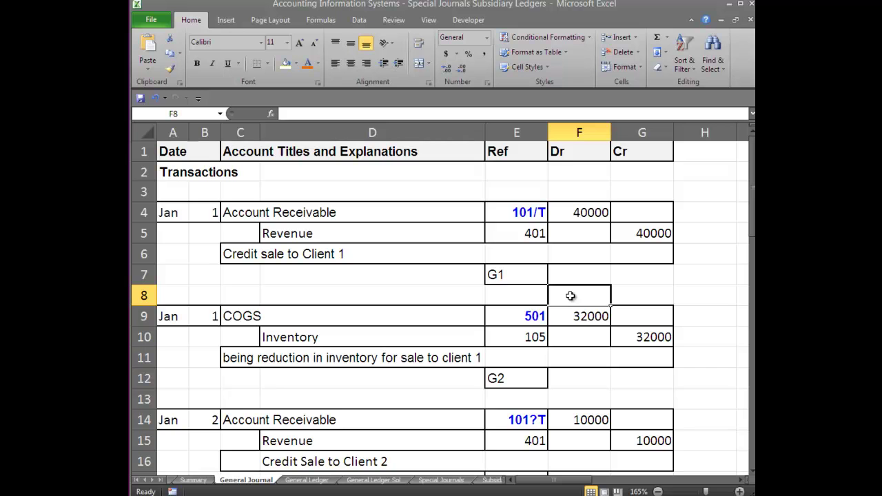
{"action": "type", "text": "="}
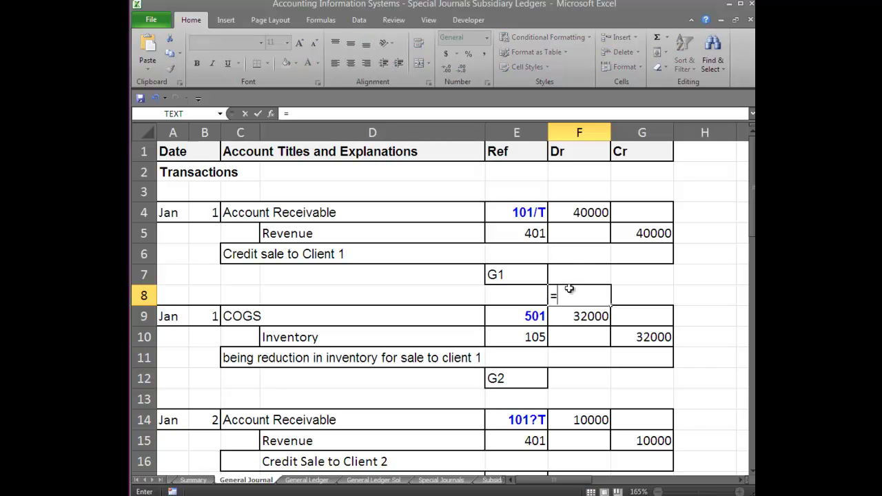
{"action": "left_click", "coordinate": [565, 212]}
{"action": "type", "text": "*.8"}
{"action": "key", "text": "Return"}
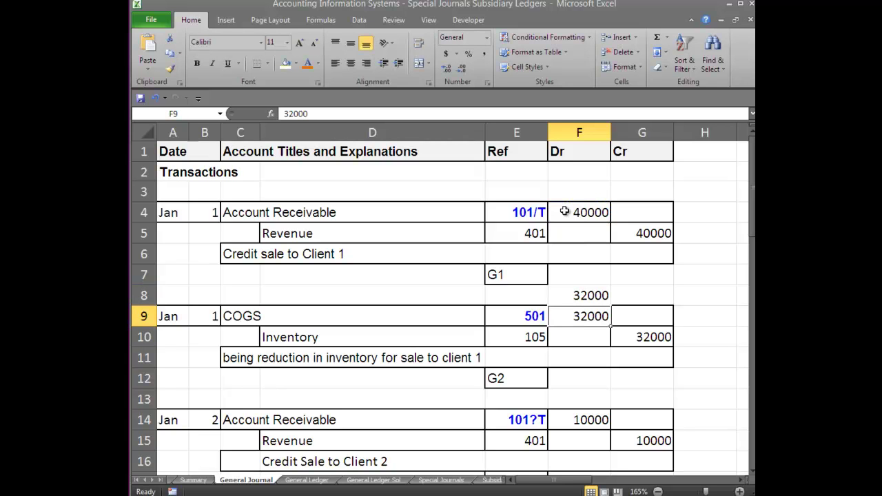
Delete the temporary check formula from F8 and go back to the Special Journals sheet
{"action": "left_click", "coordinate": [591, 295]}
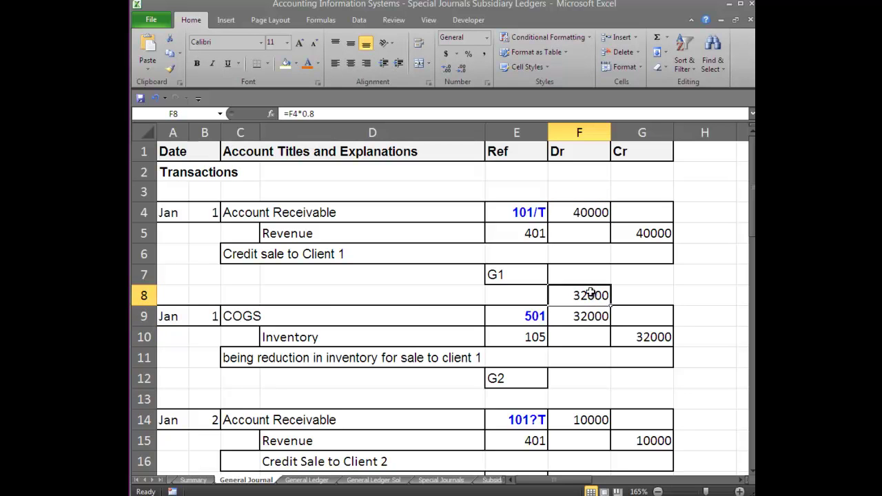
{"action": "key", "text": "Delete"}
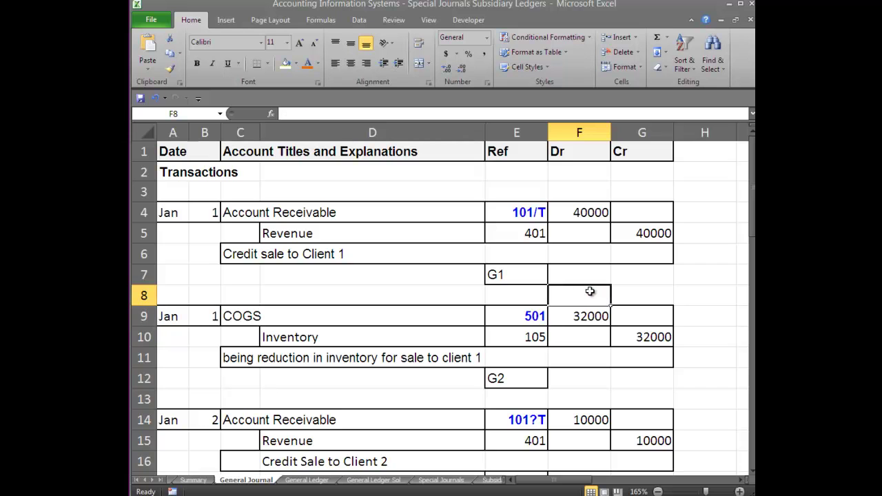
{"action": "left_click", "coordinate": [438, 481]}
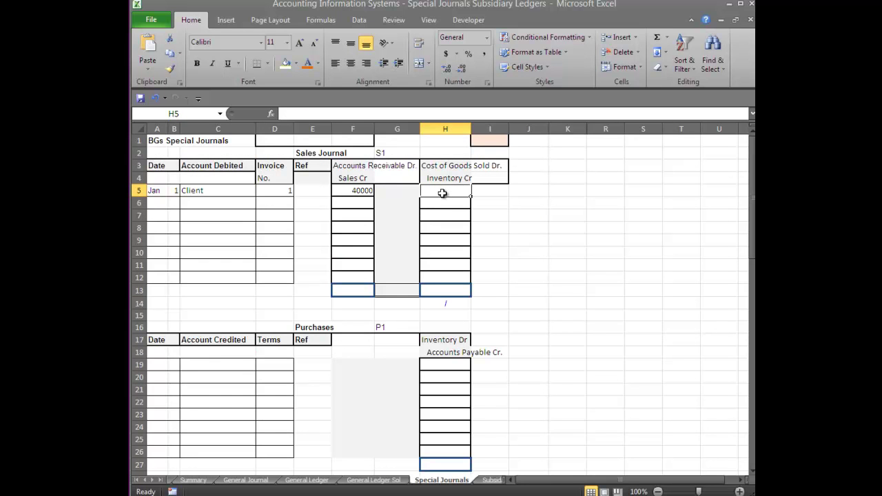
Enter 32000 as the first sale's cost, then date the second sale Jan 2 for Client 2
{"action": "type", "text": "32000"}
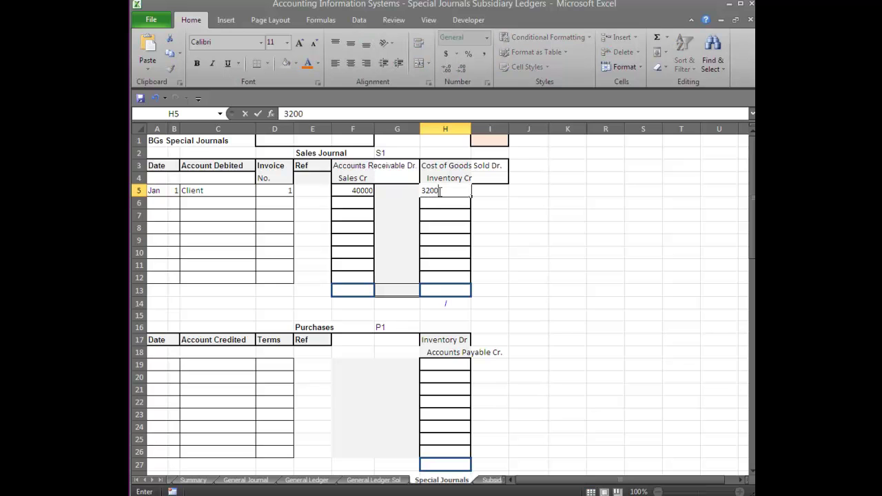
{"action": "key", "text": "Return"}
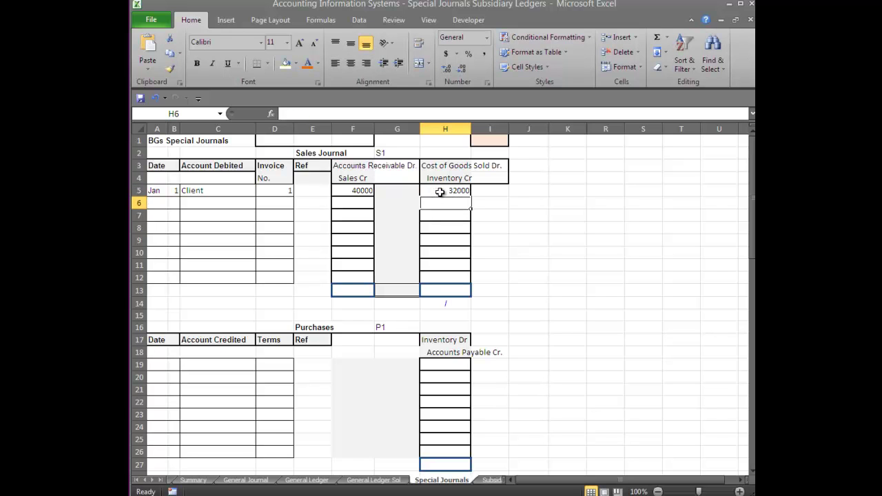
{"action": "left_click", "coordinate": [157, 205]}
{"action": "type", "text": "Jan"}
{"action": "key", "text": "Tab"}
{"action": "type", "text": "2"}
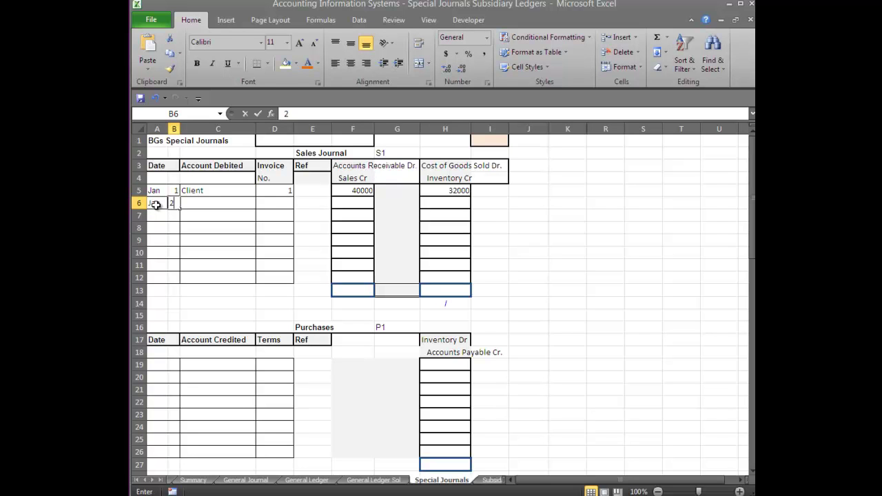
{"action": "key", "text": "Tab"}
{"action": "type", "text": "Clin"}
{"action": "key", "text": "BackSpace"}
{"action": "type", "text": "ent"}
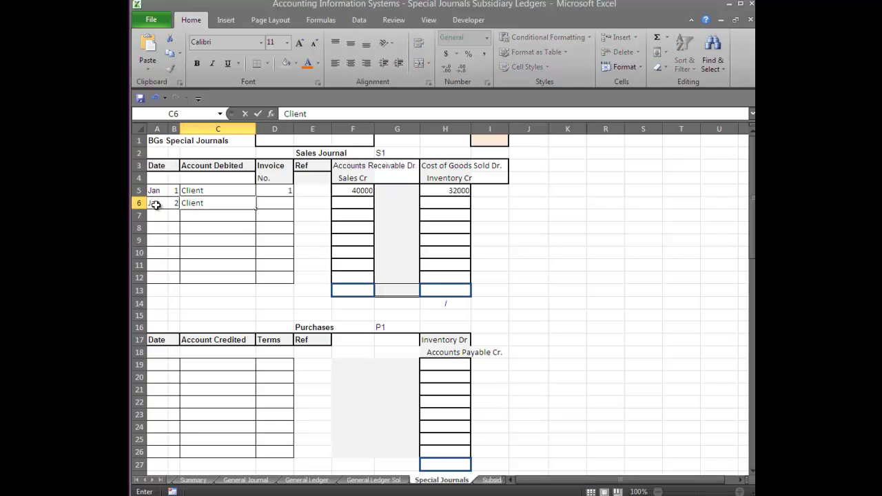
{"action": "type", "text": " 2"}
{"action": "key", "text": "Return"}
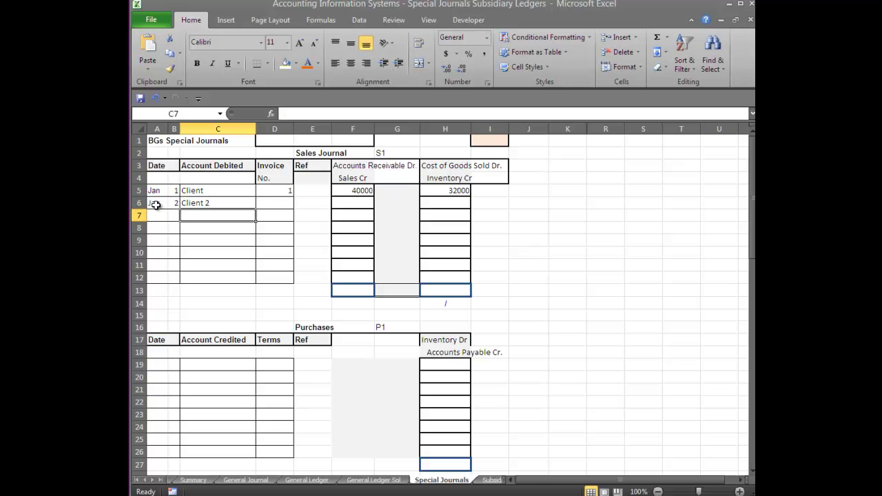
Rename the first sale's customer to Client 1
{"action": "left_click", "coordinate": [235, 191]}
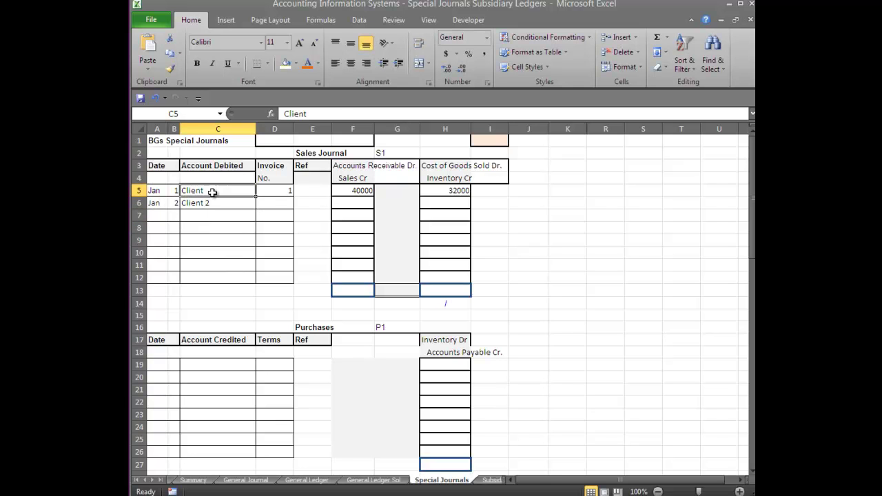
{"action": "left_click", "coordinate": [309, 115]}
{"action": "type", "text": "1"}
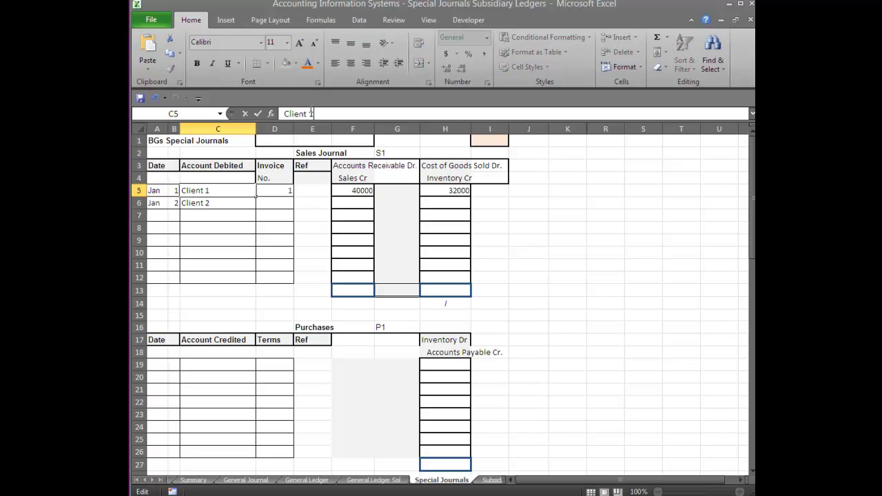
{"action": "key", "text": "Return"}
Complete the second sale with invoice 2, 10000 receivable and 8000 cost of goods sold
{"action": "left_click", "coordinate": [280, 200]}
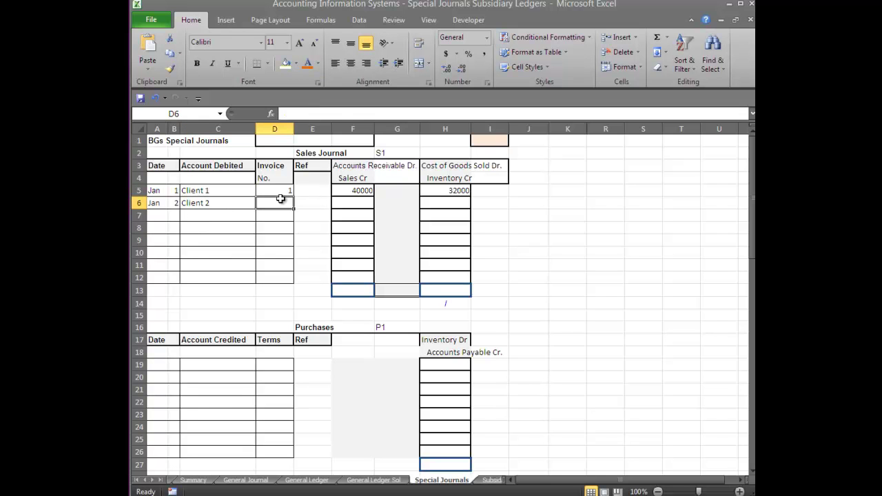
{"action": "type", "text": "2"}
{"action": "key", "text": "Tab"}
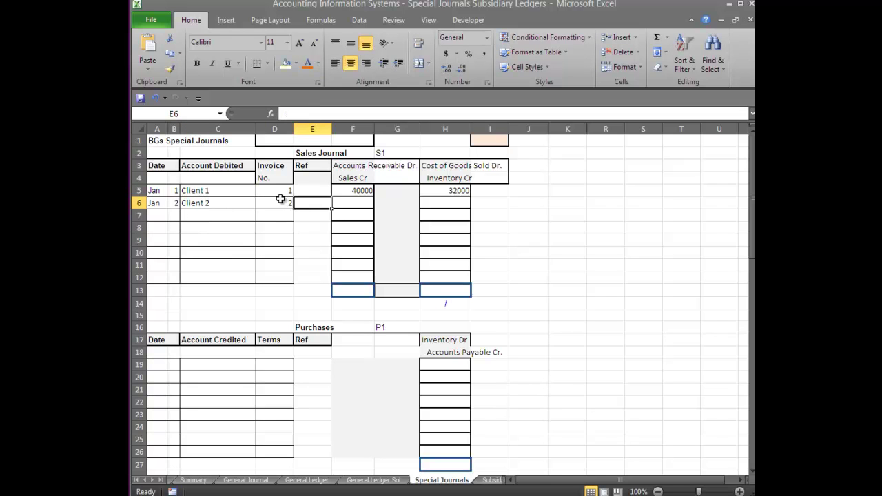
{"action": "key", "text": "Tab"}
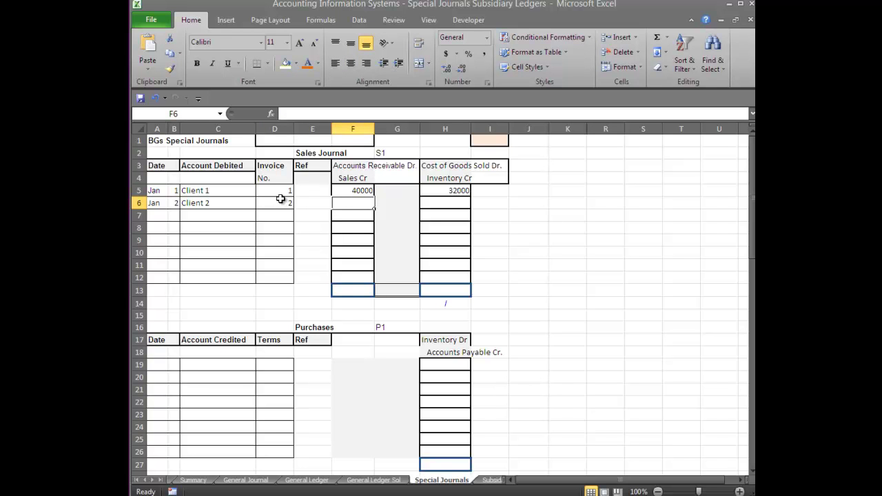
{"action": "type", "text": "10000"}
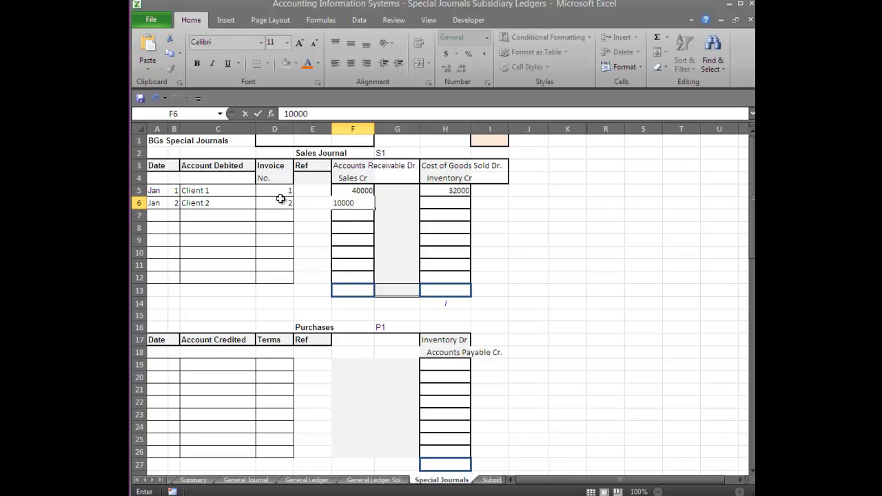
{"action": "key", "text": "Tab"}
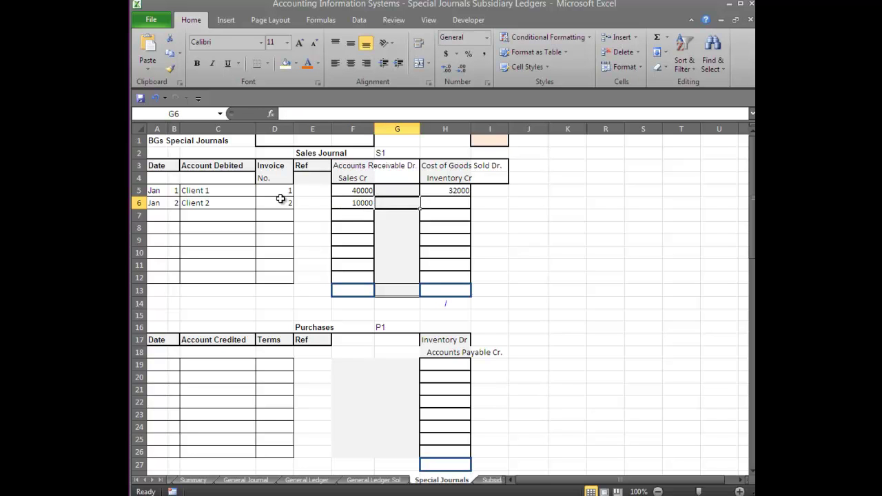
{"action": "key", "text": "Tab"}
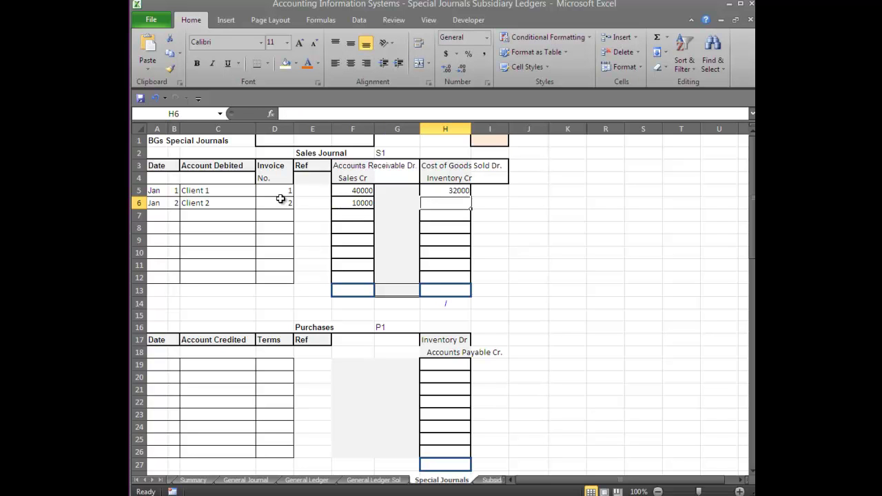
{"action": "type", "text": "8000"}
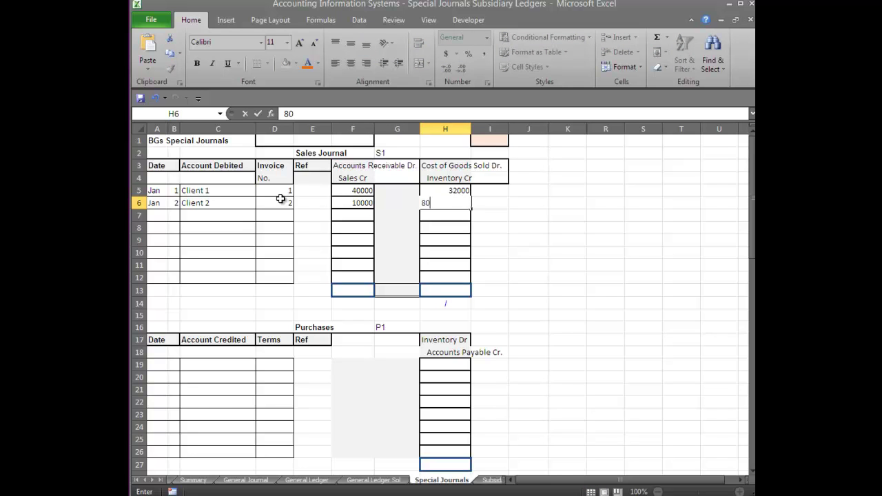
{"action": "key", "text": "Return"}
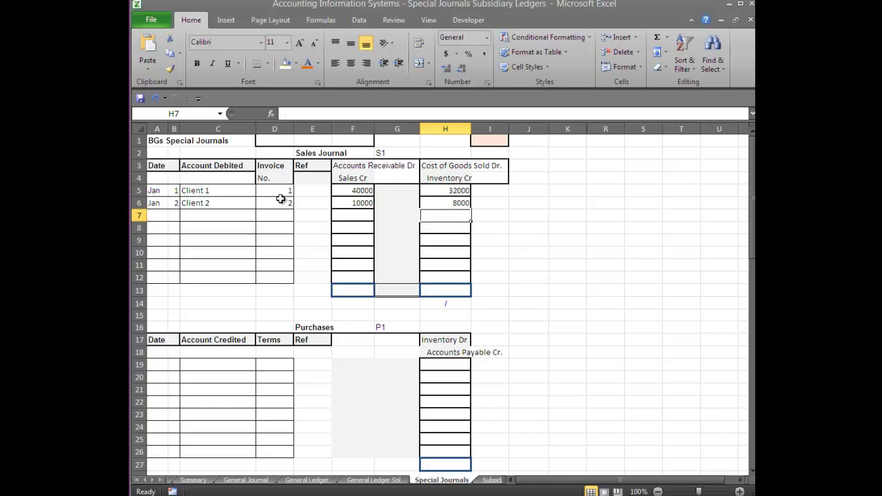
Add the third sale in row 7: Jan 5, Client 1, invoice 3, 30000 receivable, 24000 cost
{"action": "key", "text": "Left"}
{"action": "key", "text": "Left"}
{"action": "key", "text": "Left"}
{"action": "key", "text": "Left"}
{"action": "key", "text": "Left"}
{"action": "key", "text": "Left"}
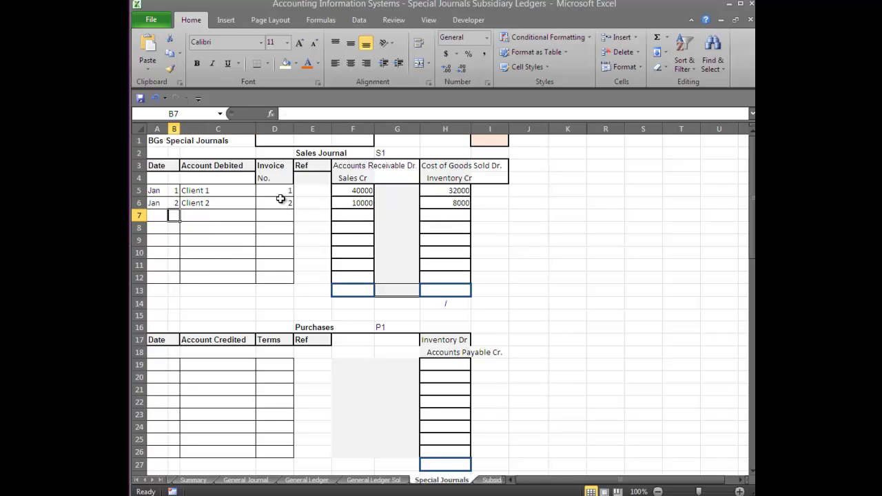
{"action": "key", "text": "Left"}
{"action": "type", "text": "Jan"}
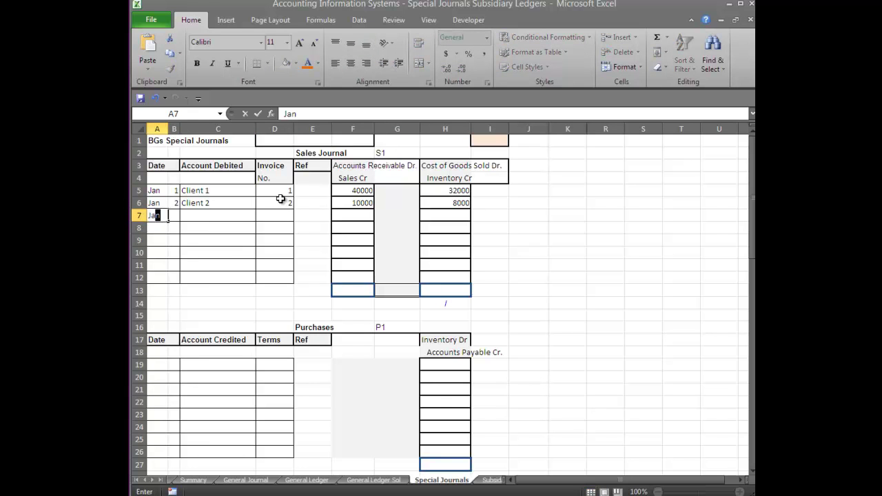
{"action": "key", "text": "Tab"}
{"action": "type", "text": "5"}
{"action": "key", "text": "Tab"}
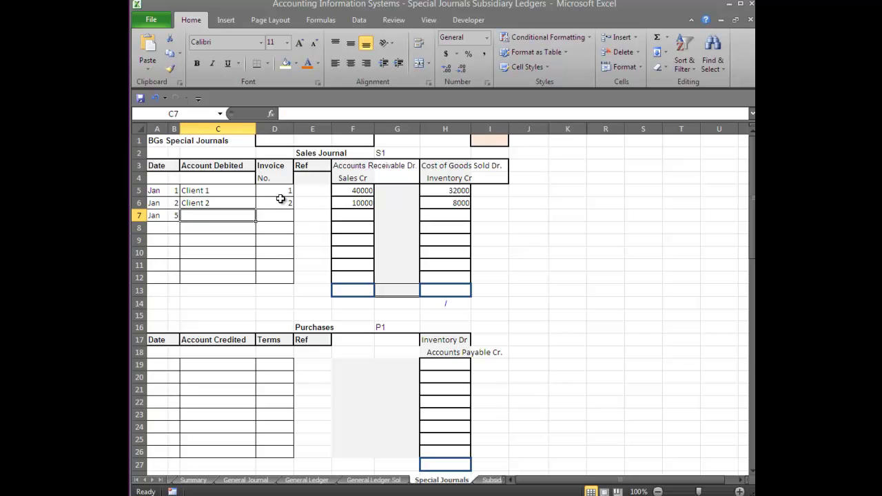
{"action": "type", "text": "Cl"}
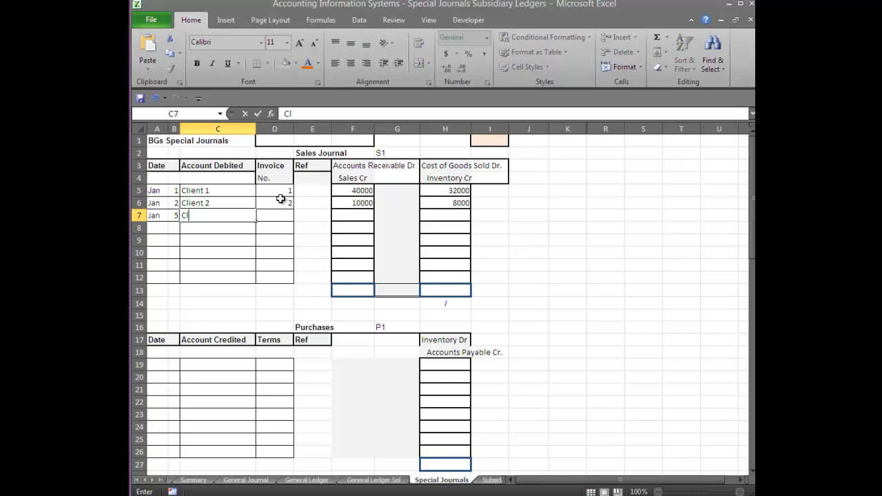
{"action": "type", "text": "ient 1"}
{"action": "key", "text": "Tab"}
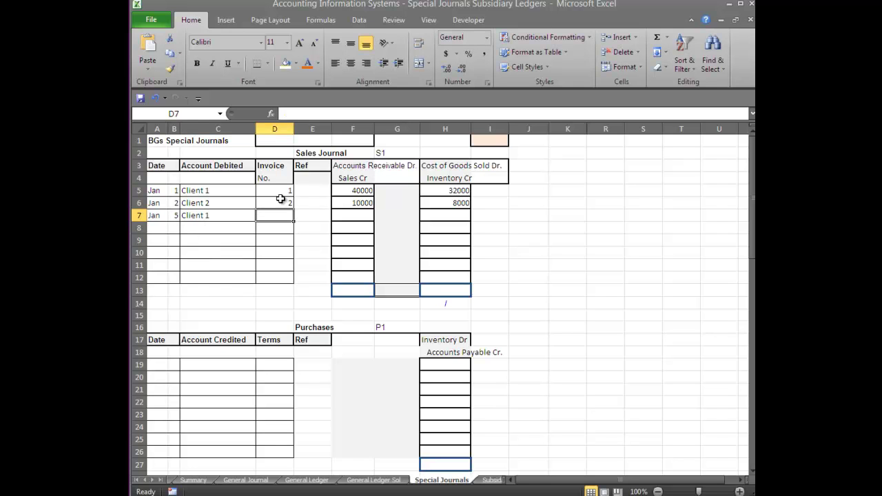
{"action": "type", "text": "3"}
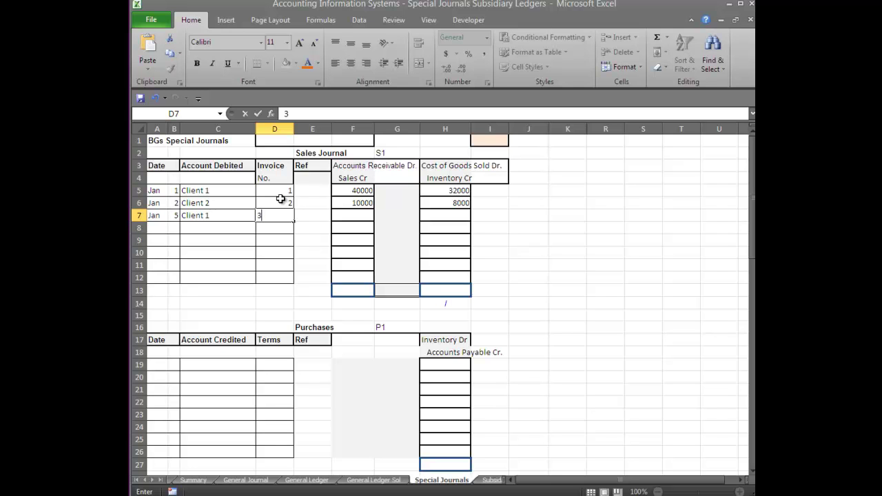
{"action": "key", "text": "Tab"}
{"action": "key", "text": "Tab"}
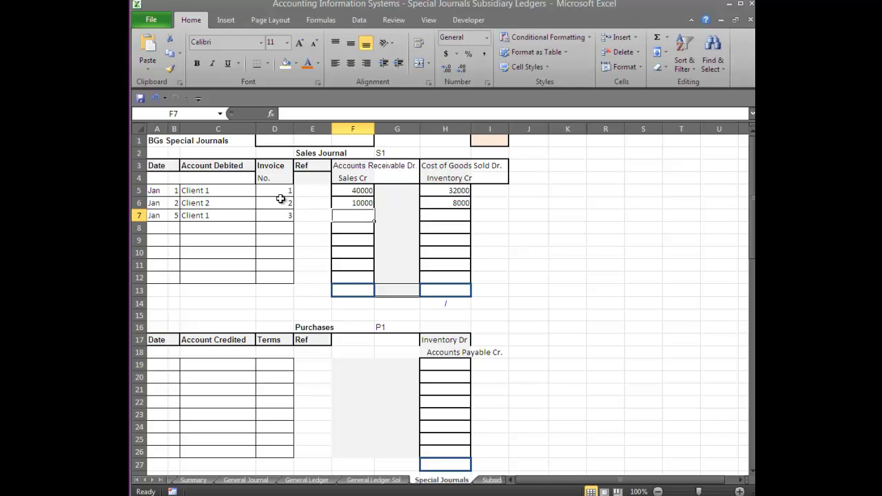
{"action": "type", "text": "30000"}
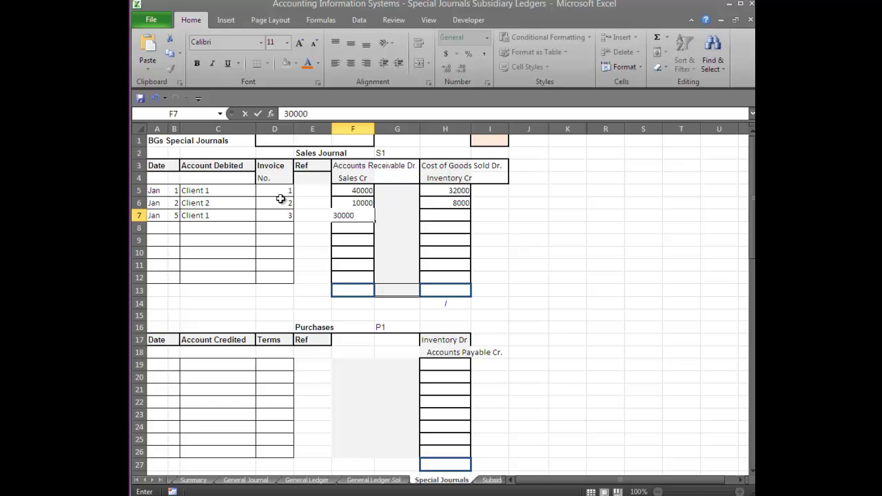
{"action": "key", "text": "Tab"}
{"action": "key", "text": "Tab"}
{"action": "type", "text": "24000"}
{"action": "key", "text": "Return"}
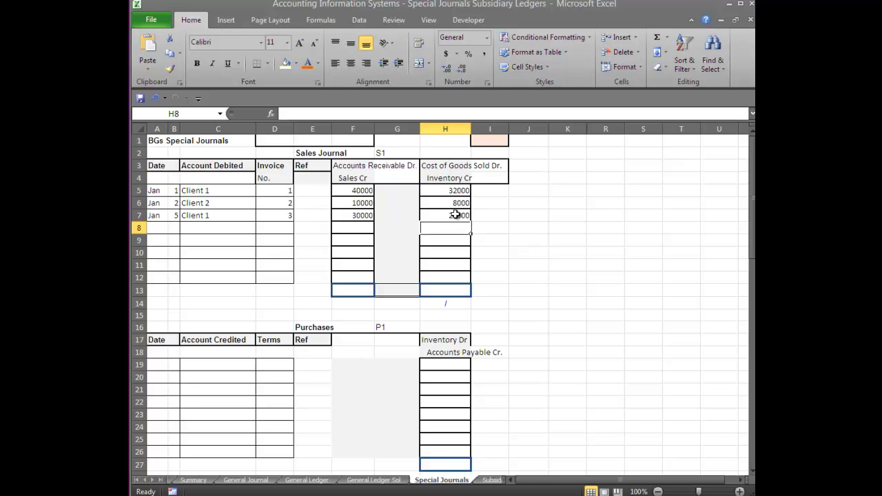
Start row 8's sale with date Jan 5 and customer Client 3
{"action": "left_click", "coordinate": [157, 230]}
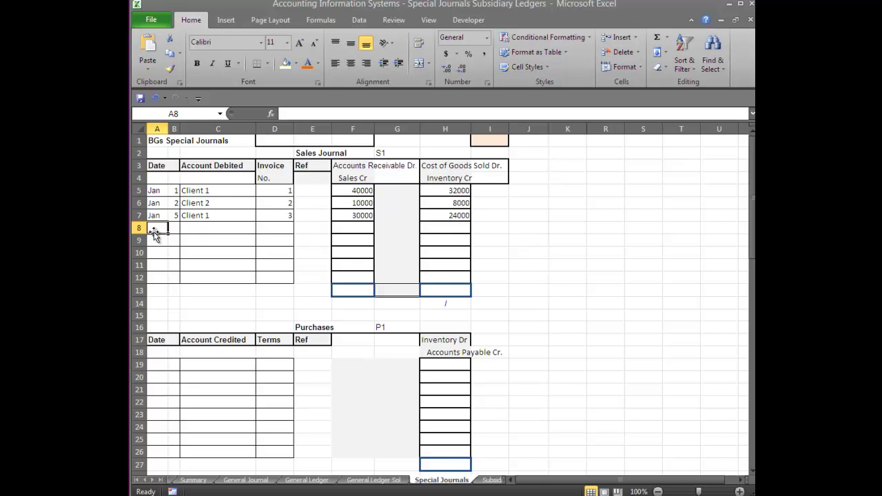
{"action": "type", "text": "Jan"}
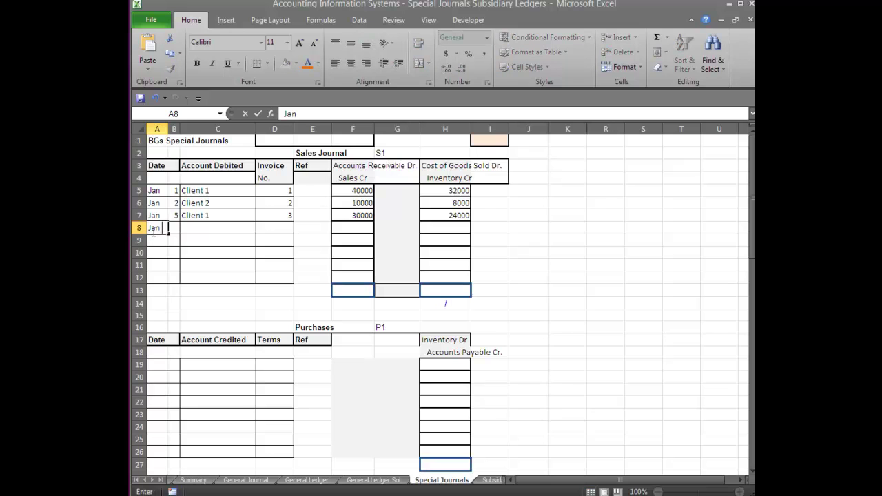
{"action": "type", "text": " 5"}
{"action": "key", "text": "BackSpace"}
{"action": "key", "text": "BackSpace"}
{"action": "key", "text": "Tab"}
{"action": "type", "text": "5"}
{"action": "key", "text": "Tab"}
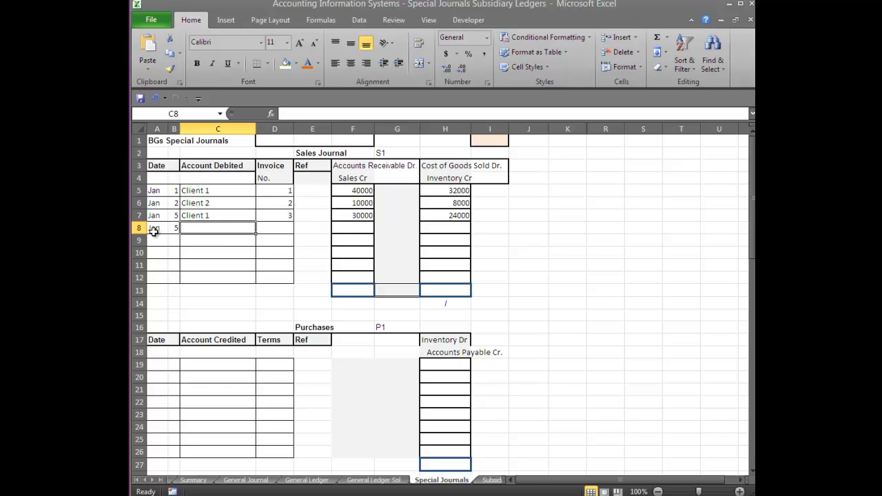
{"action": "left_click", "coordinate": [174, 228]}
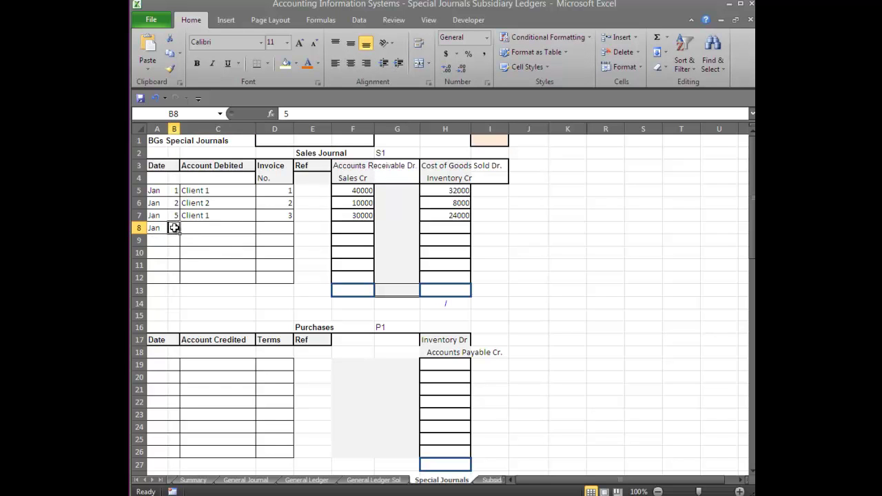
{"action": "key", "text": "Tab"}
{"action": "type", "text": "Client 1"}
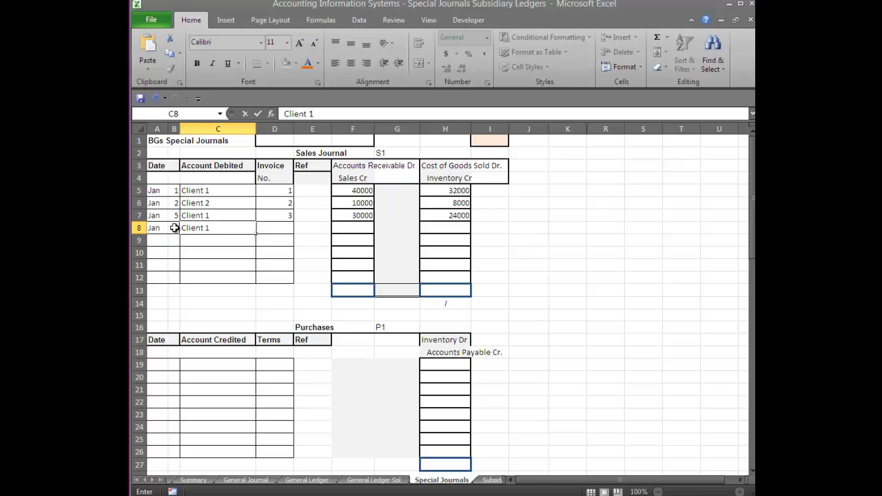
{"action": "key", "text": "BackSpace"}
{"action": "type", "text": "3"}
{"action": "key", "text": "Tab"}
Give the fourth sale invoice 4, 5000 receivable and 4000 cost of goods sold
{"action": "type", "text": "4"}
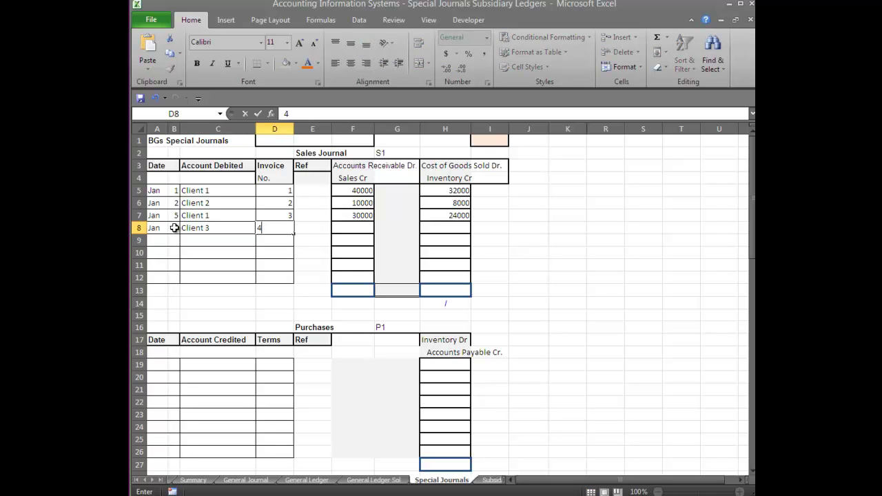
{"action": "key", "text": "Tab"}
{"action": "key", "text": "Tab"}
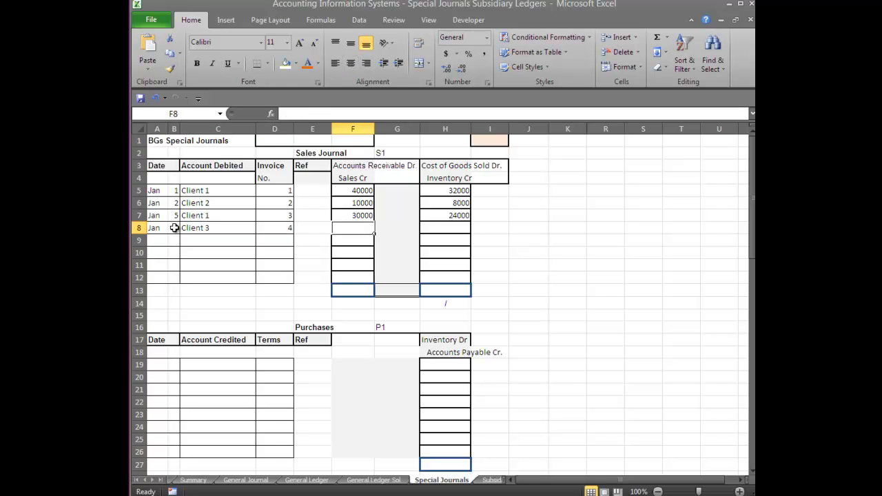
{"action": "type", "text": "5000"}
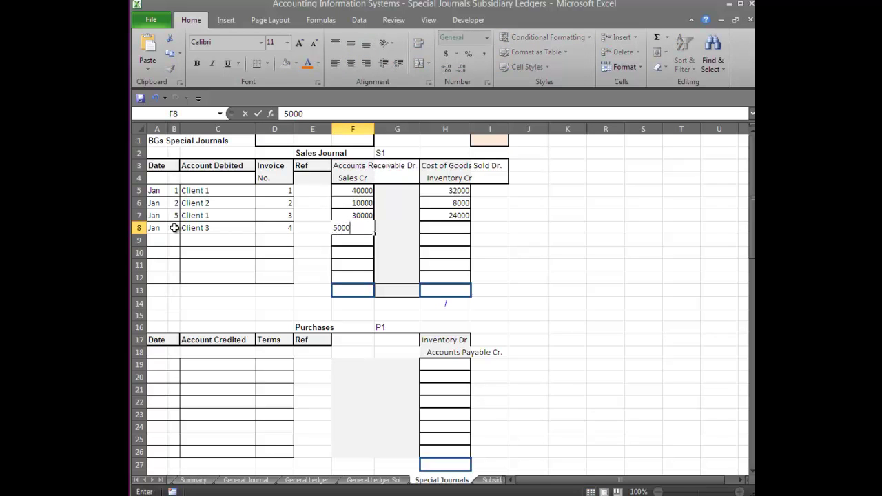
{"action": "key", "text": "Tab"}
{"action": "key", "text": "Tab"}
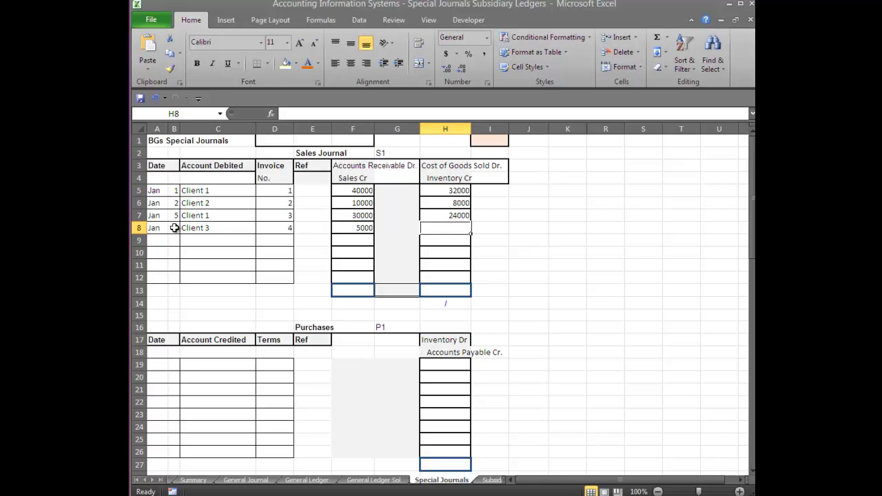
{"action": "type", "text": "4000"}
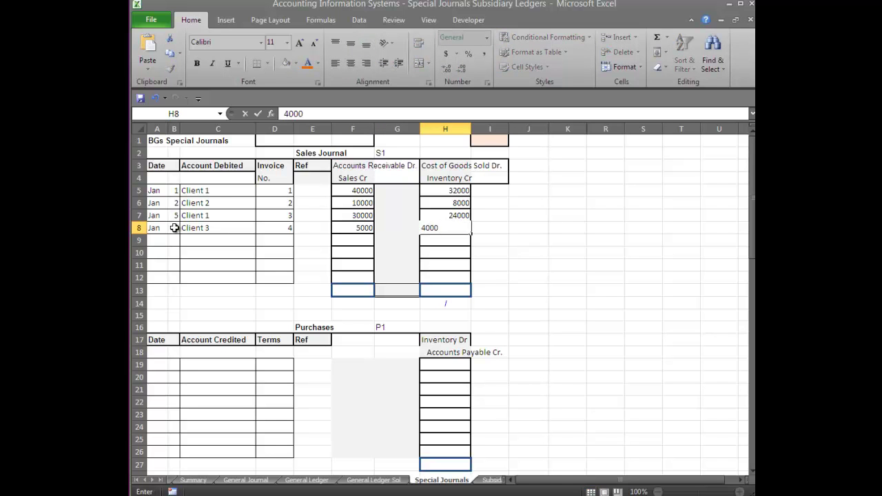
{"action": "key", "text": "Return"}
Fill row 9 with Jan 11, Client 1, invoice 5, 8000 receivable and 6400 cost
{"action": "left_click", "coordinate": [154, 240]}
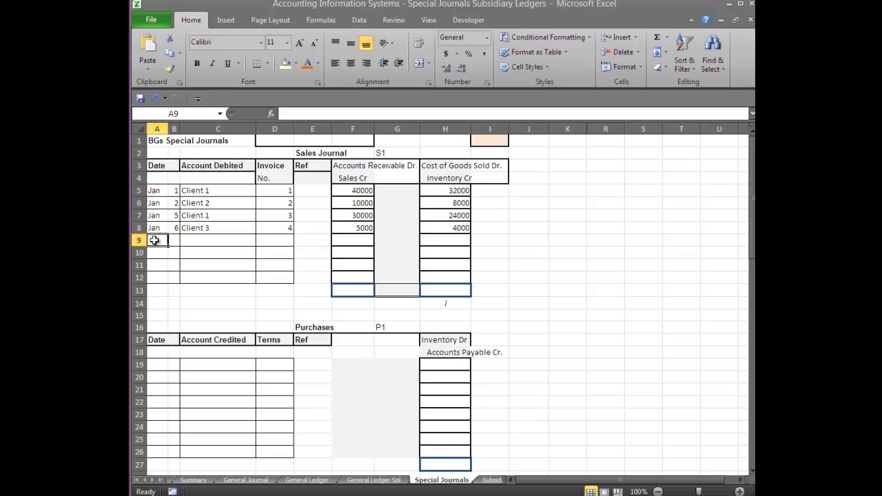
{"action": "type", "text": "Jan"}
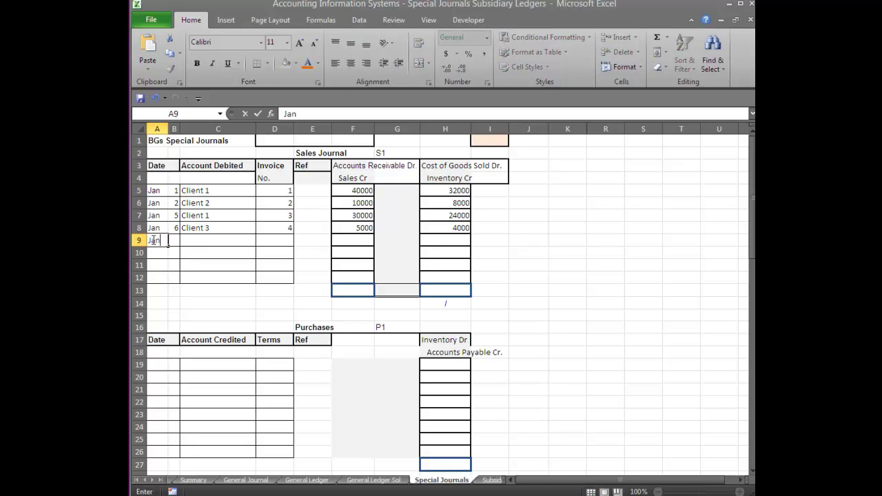
{"action": "key", "text": "Tab"}
{"action": "type", "text": "11"}
{"action": "key", "text": "Tab"}
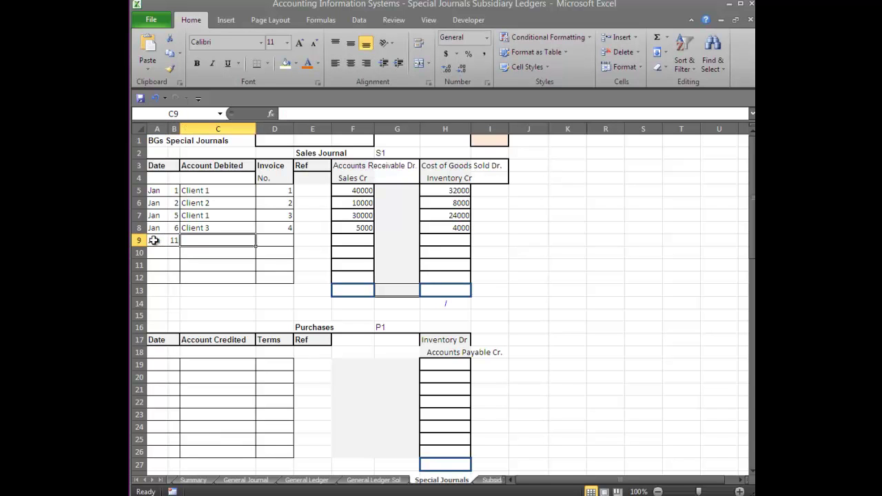
{"action": "type", "text": "Client 1"}
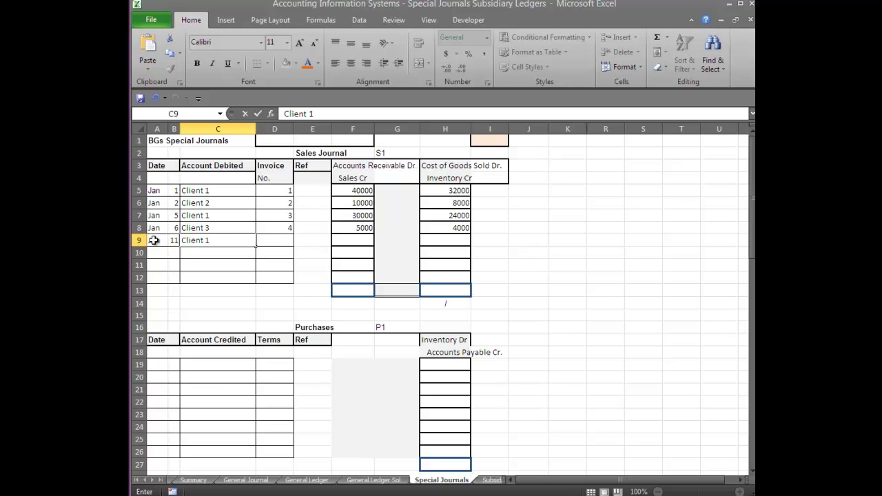
{"action": "key", "text": "Tab"}
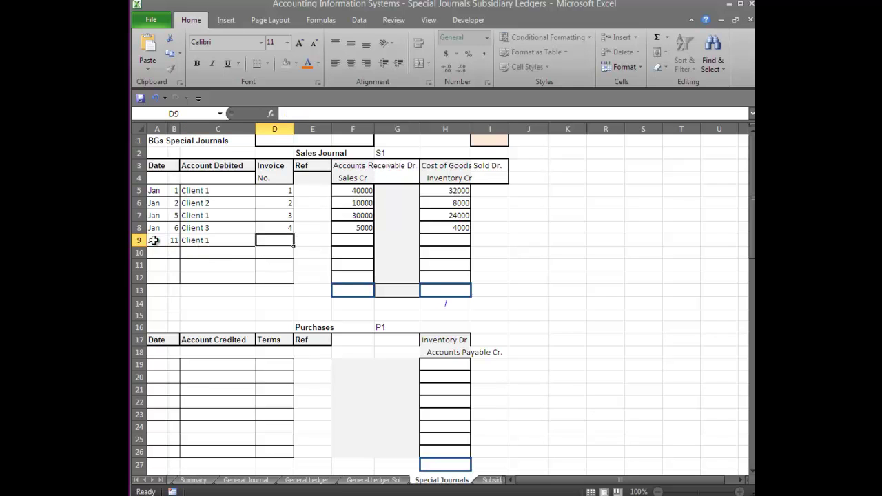
{"action": "type", "text": "5"}
{"action": "key", "text": "Tab"}
{"action": "key", "text": "Tab"}
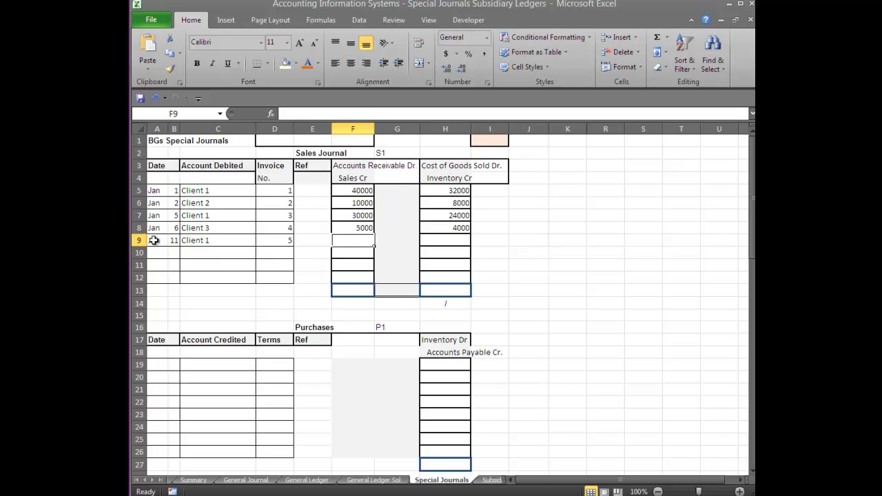
{"action": "type", "text": "8000"}
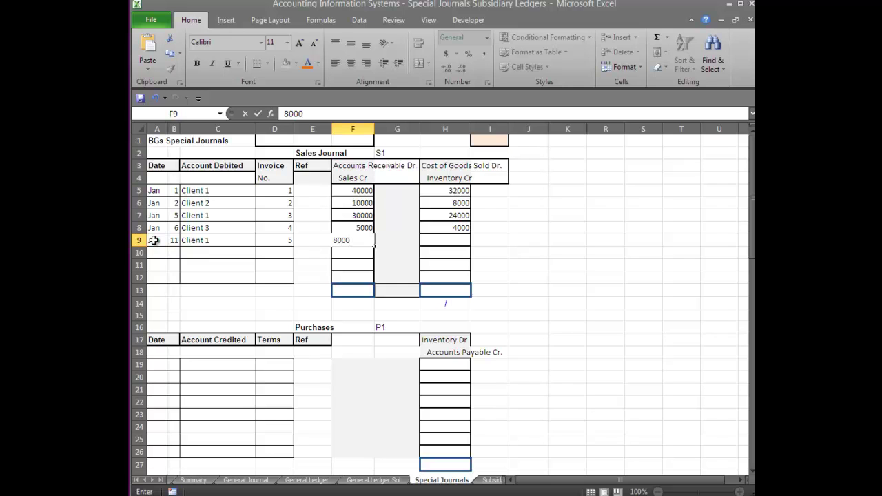
{"action": "key", "text": "Tab"}
{"action": "key", "text": "Tab"}
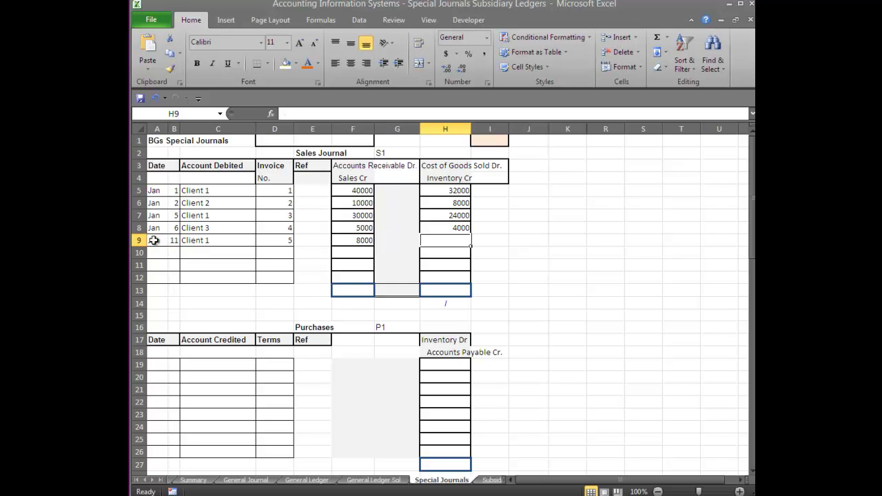
{"action": "type", "text": "6400"}
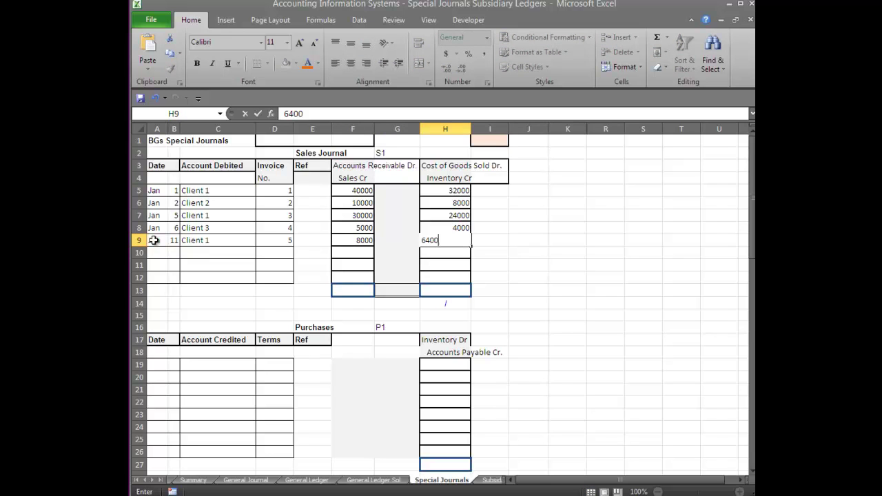
{"action": "key", "text": "Return"}
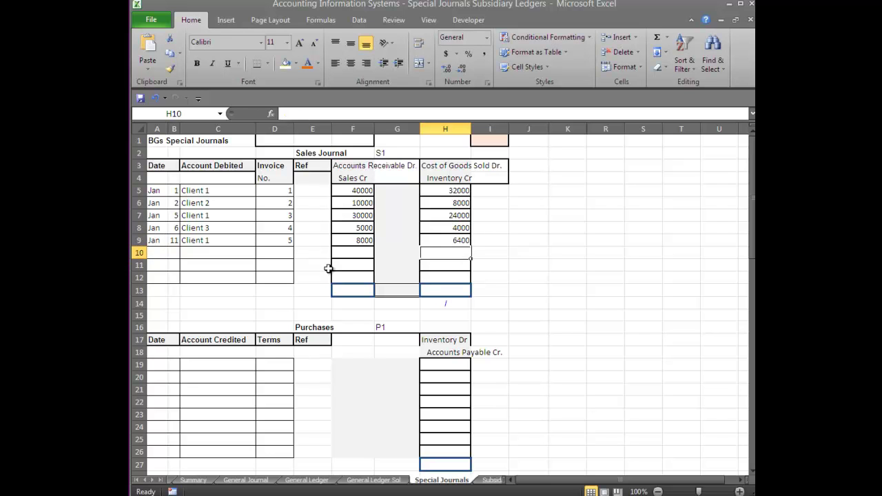
{"action": "left_click", "coordinate": [342, 289]}
Total the receivable column in F13 with =SUM(F5:F12), giving 93000
{"action": "type", "text": "=s"}
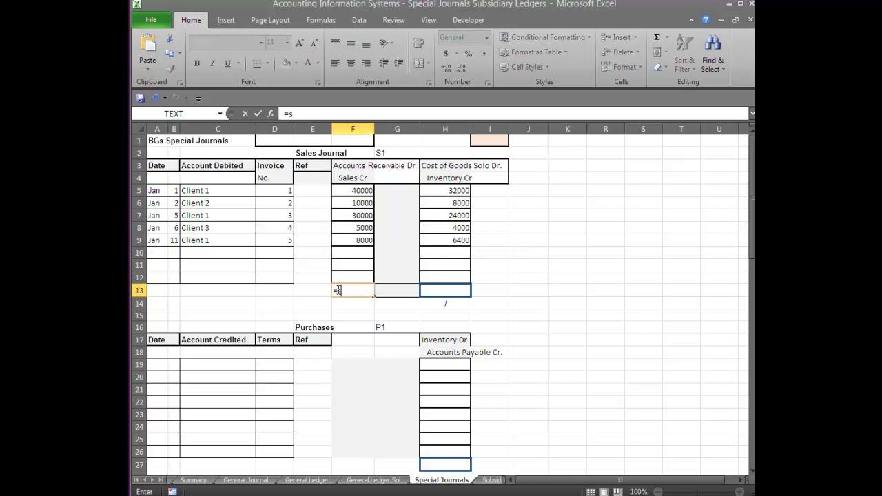
{"action": "type", "text": "um("}
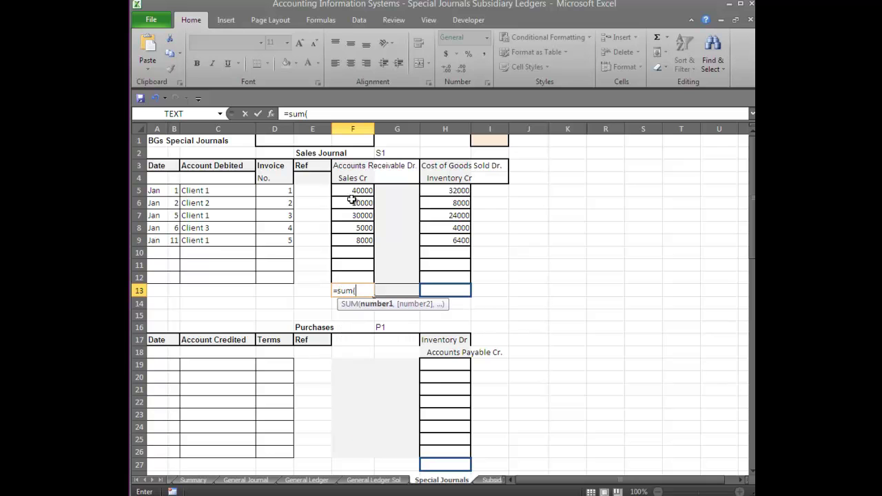
{"action": "left_click_drag", "start_coordinate": [351, 192], "coordinate": [344, 275]}
{"action": "type", "text": ")"}
{"action": "key", "text": "Return"}
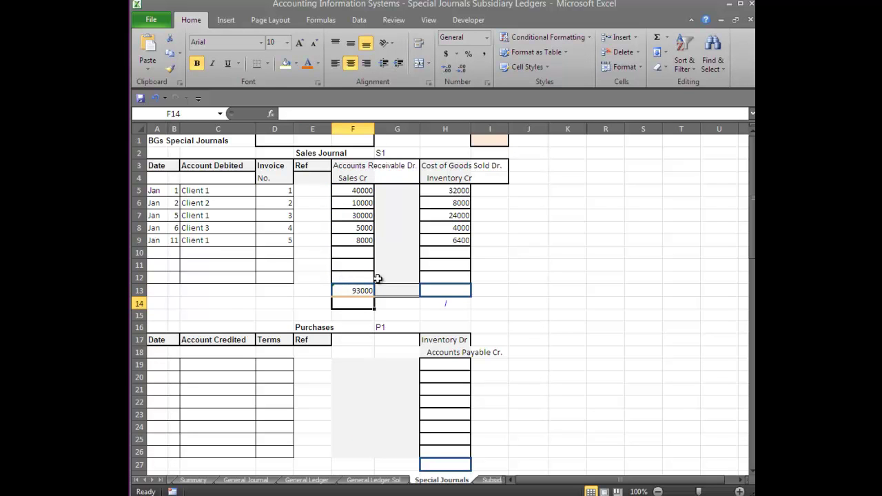
Copy the total formula into H13 to total cost of goods sold at 74400
{"action": "left_click", "coordinate": [362, 291]}
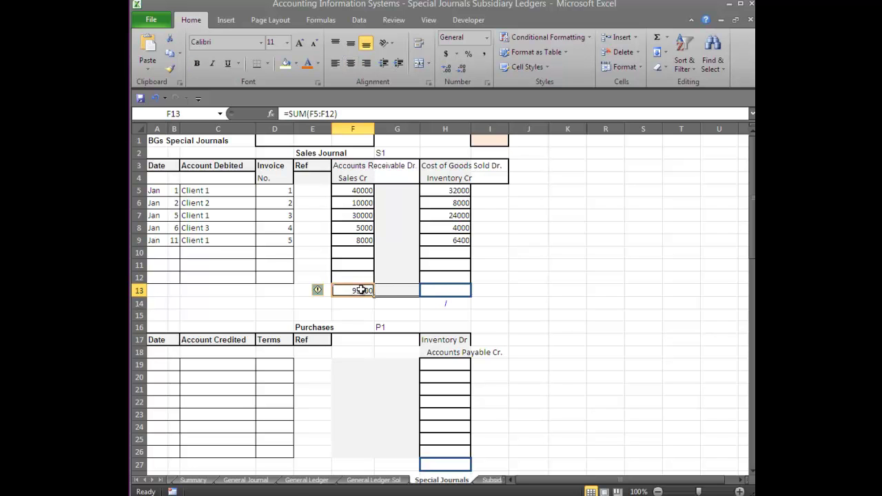
{"action": "key", "text": "ctrl+c"}
{"action": "left_click", "coordinate": [436, 290]}
{"action": "key", "text": "ctrl+v"}
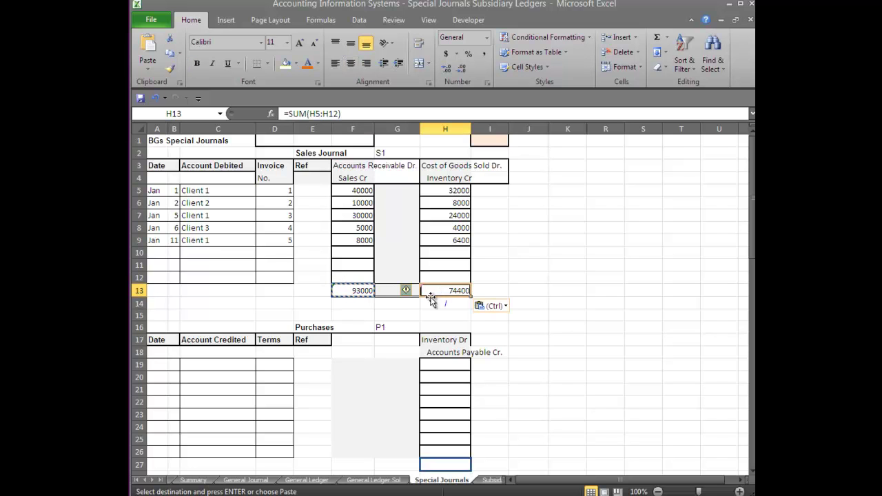
{"action": "left_click", "coordinate": [366, 301]}
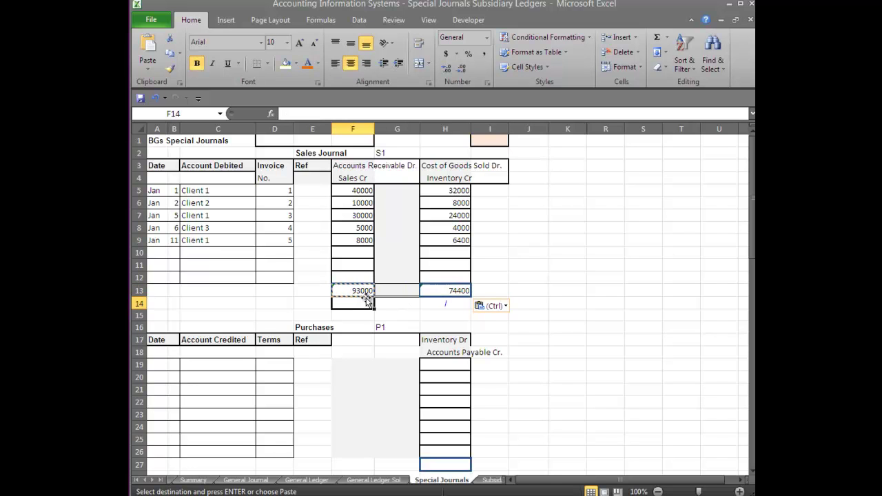
{"action": "key", "text": "Escape"}
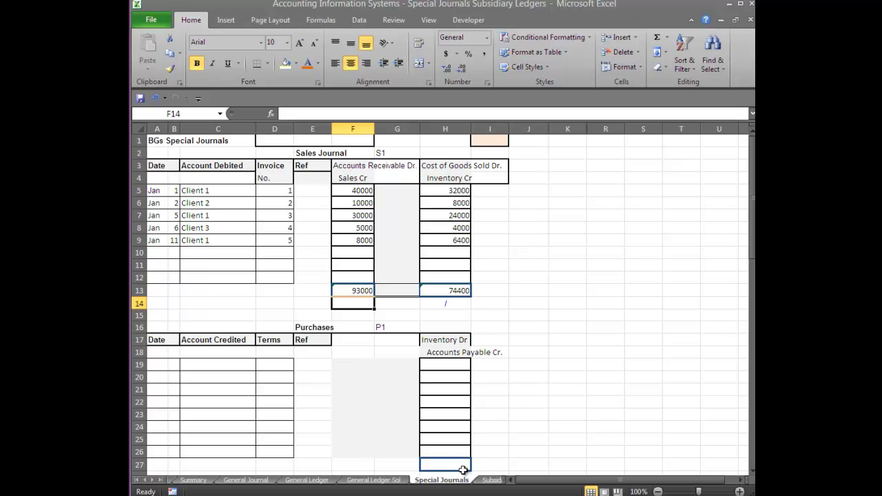
On the General Ledger Sol sheet, narrow columns H and I and zoom out to 90%
{"action": "left_click", "coordinate": [374, 480]}
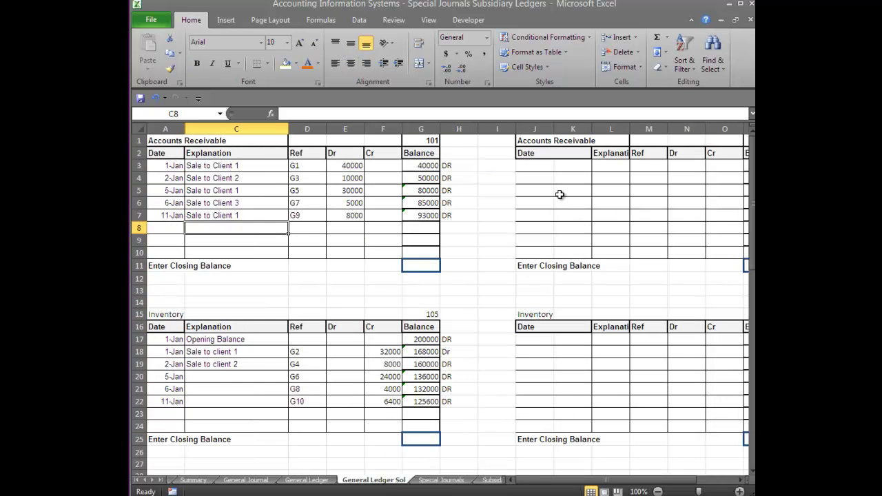
{"action": "left_click", "coordinate": [495, 129]}
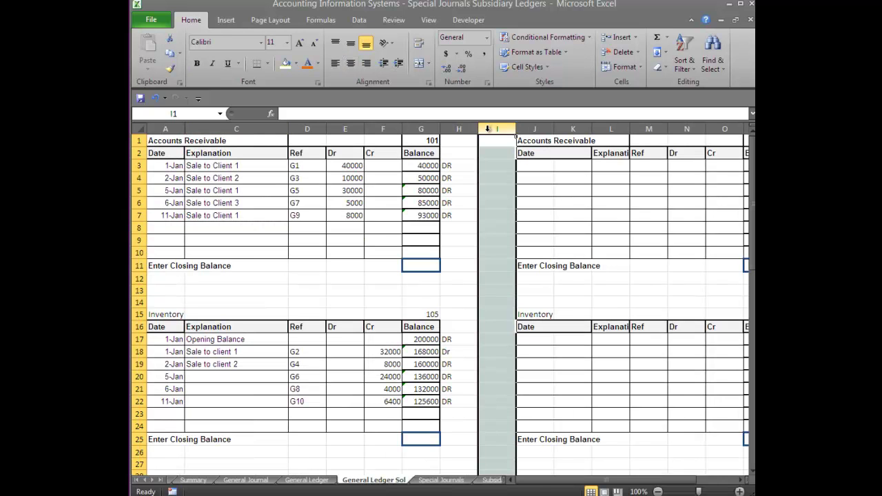
{"action": "mouse_move", "coordinate": [470, 129]}
{"action": "left_mouse_down"}
{"action": "mouse_move", "coordinate": [479, 131]}
{"action": "mouse_move", "coordinate": [466, 131]}
{"action": "left_mouse_up"}
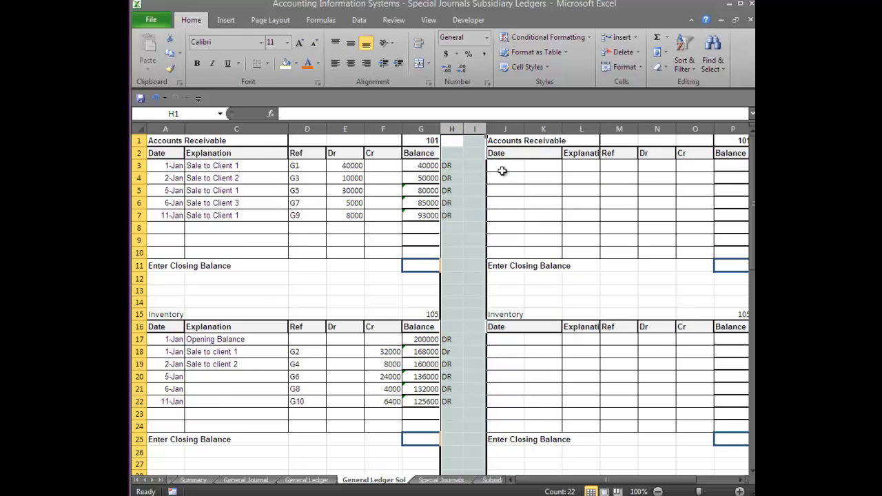
{"action": "left_click", "coordinate": [503, 167]}
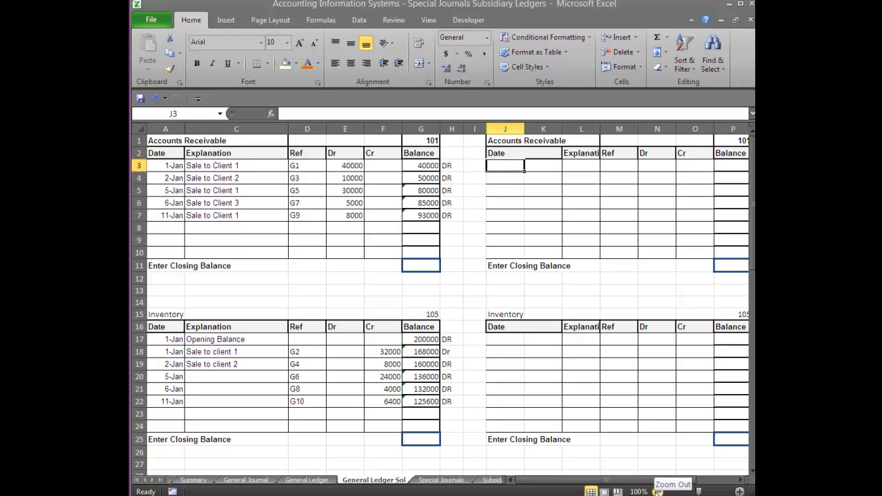
{"action": "left_click", "coordinate": [659, 492]}
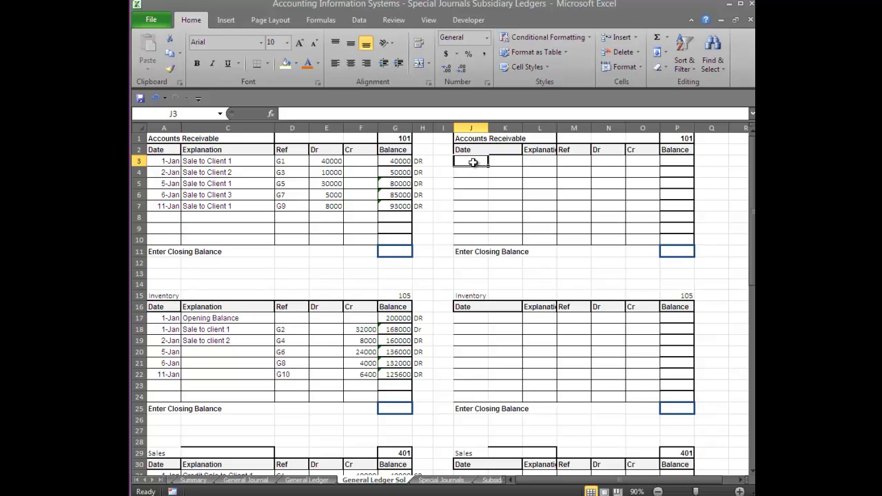
Date the Accounts Receivable ledger entry 31 Jan with posting reference S1
{"action": "type", "text": "1"}
{"action": "key", "text": "BackSpace"}
{"action": "type", "text": "31"}
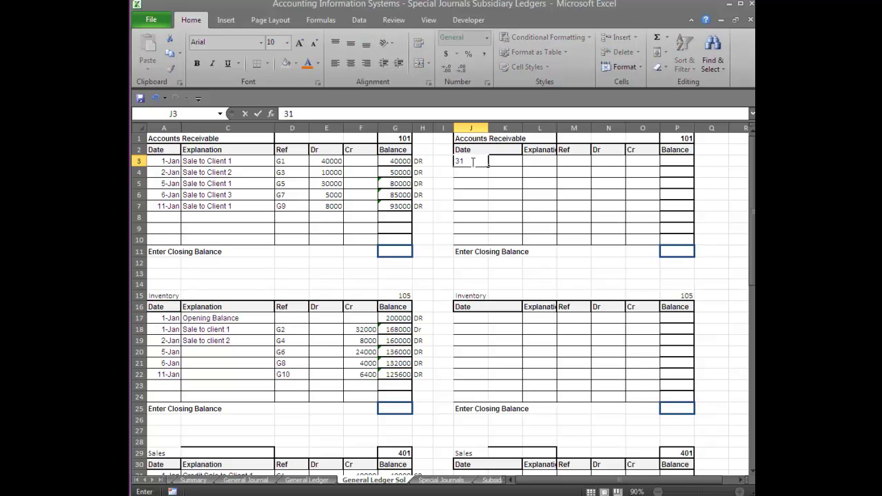
{"action": "type", "text": " Jan"}
{"action": "key", "text": "Tab"}
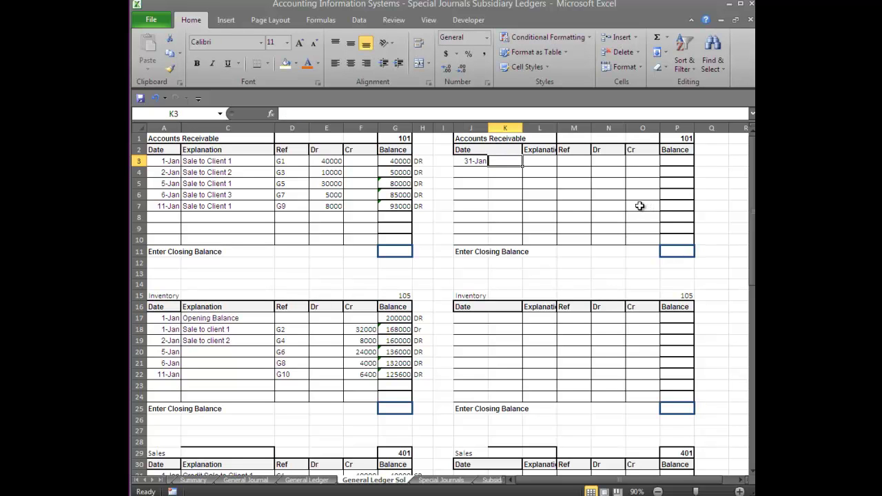
{"action": "left_click", "coordinate": [547, 162]}
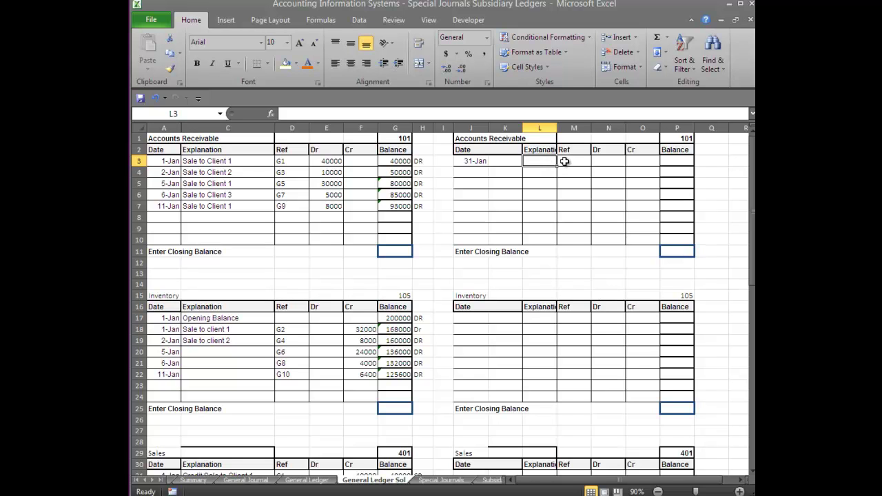
{"action": "left_click", "coordinate": [564, 161]}
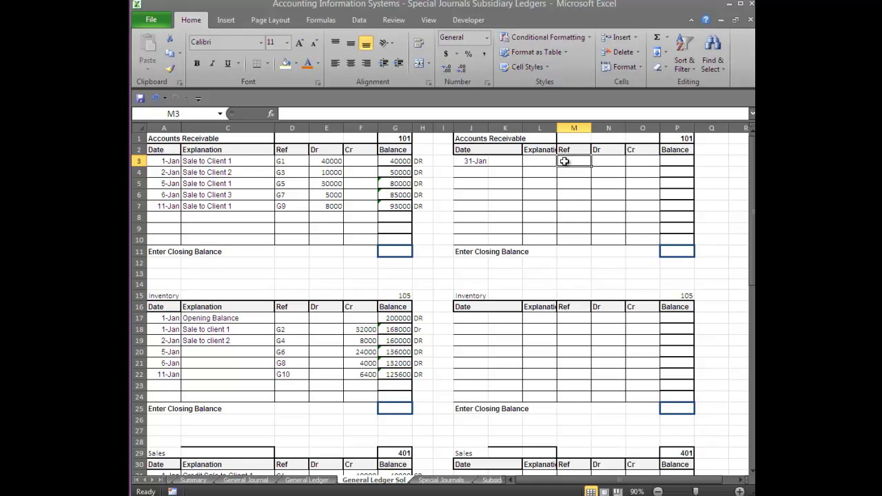
{"action": "type", "text": "S1"}
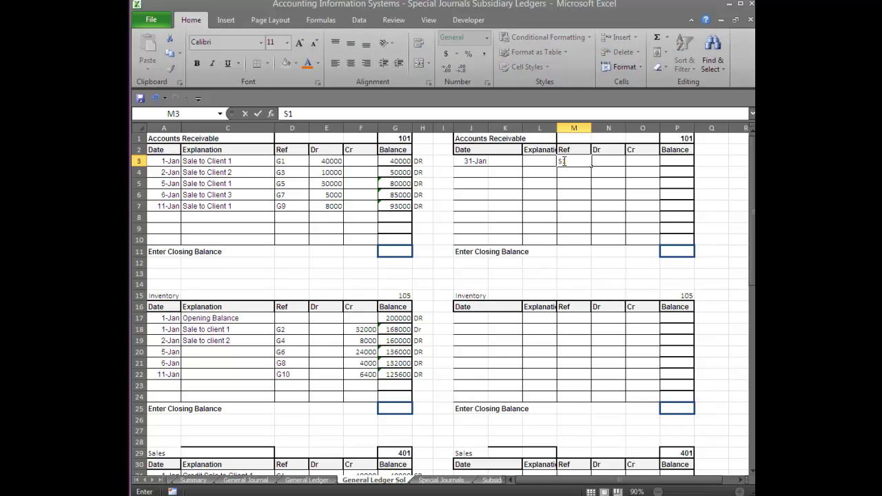
{"action": "left_click", "coordinate": [612, 161]}
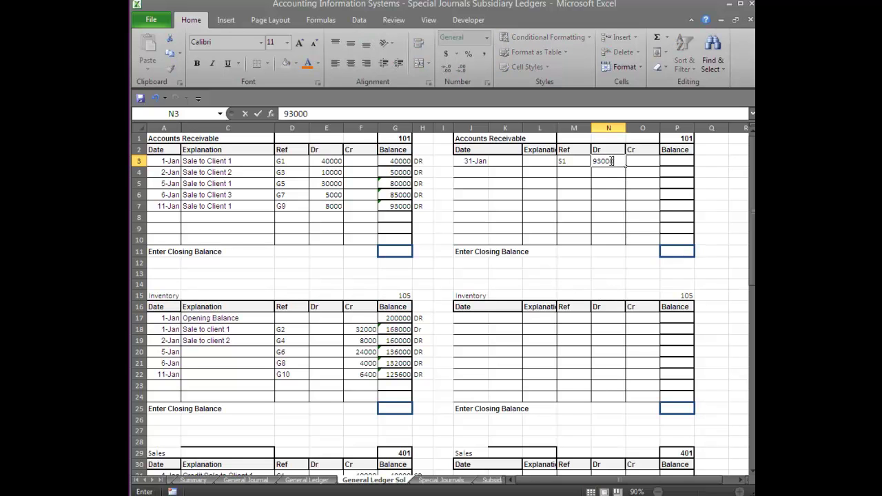
Enter the 93000 balance with a DR marker in the Accounts Receivable ledger
{"action": "left_click", "coordinate": [442, 481]}
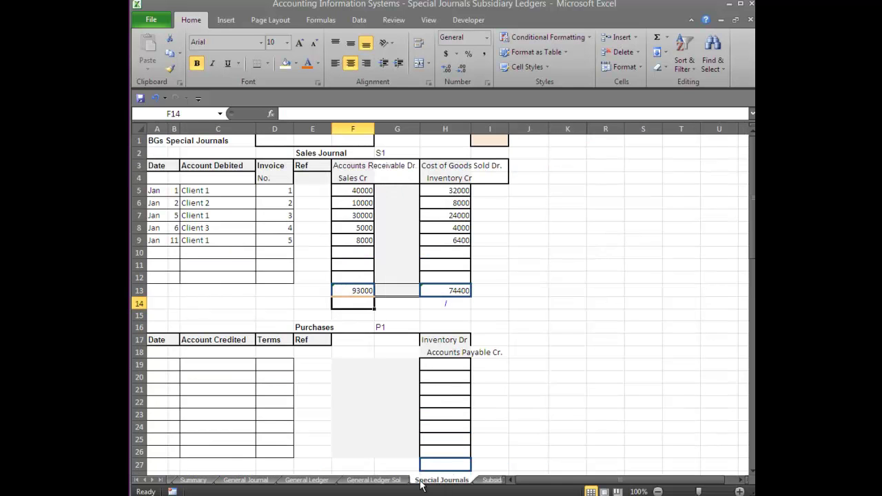
{"action": "left_click", "coordinate": [395, 482]}
{"action": "left_click", "coordinate": [674, 160]}
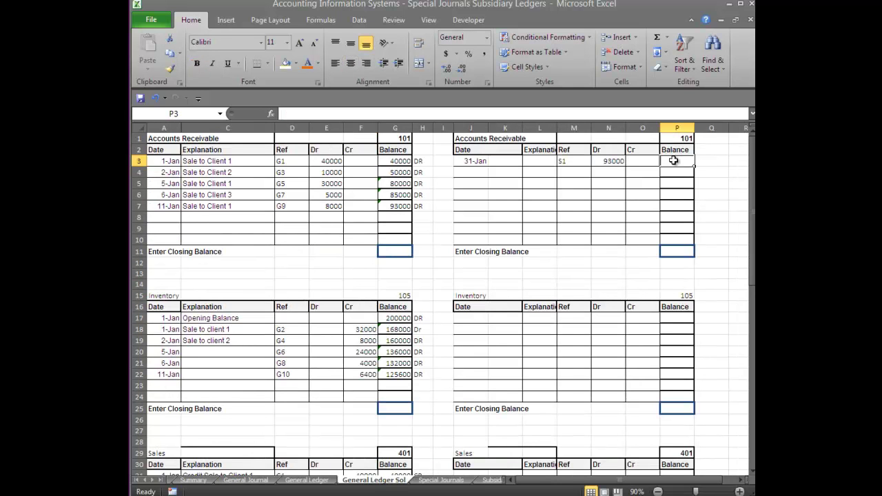
{"action": "type", "text": "9300"}
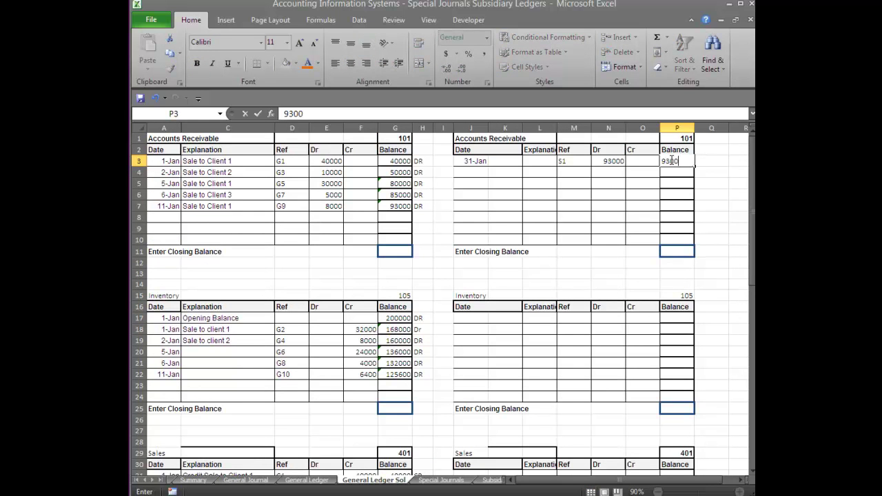
{"action": "key", "text": "Return"}
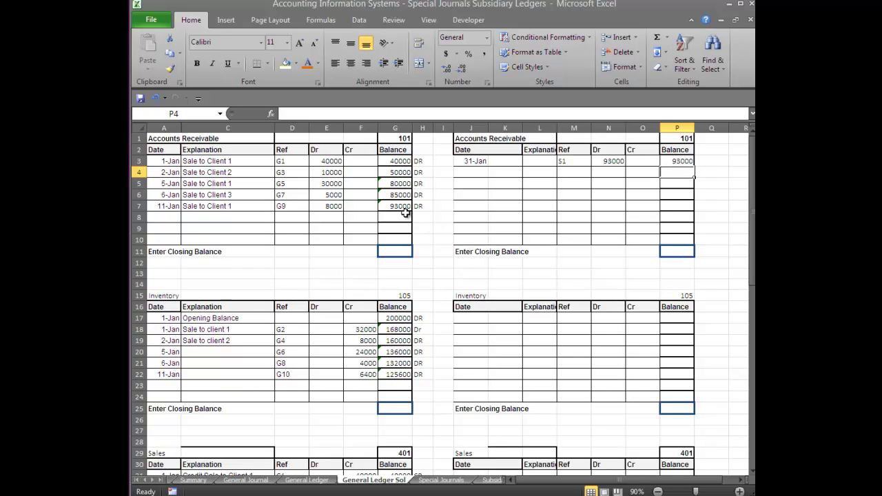
{"action": "left_click", "coordinate": [707, 161]}
{"action": "type", "text": "DR"}
{"action": "key", "text": "Return"}
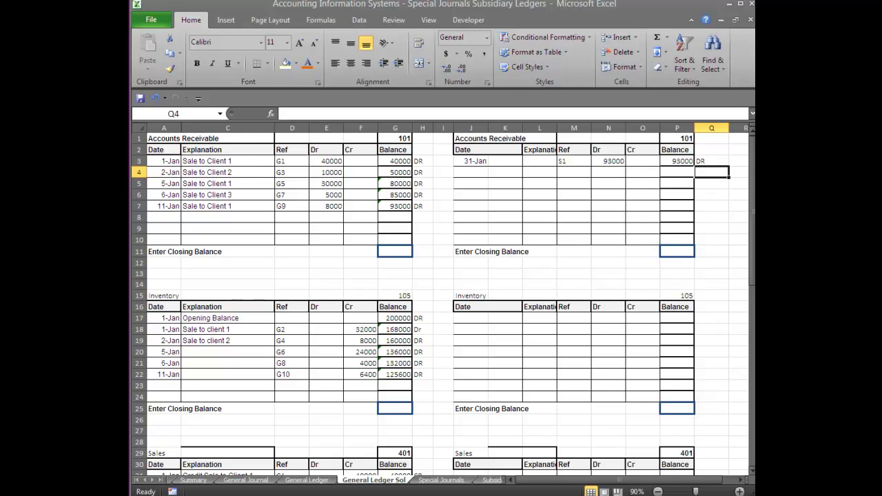
{"action": "left_click_drag", "start_coordinate": [754, 215], "coordinate": [753, 214]}
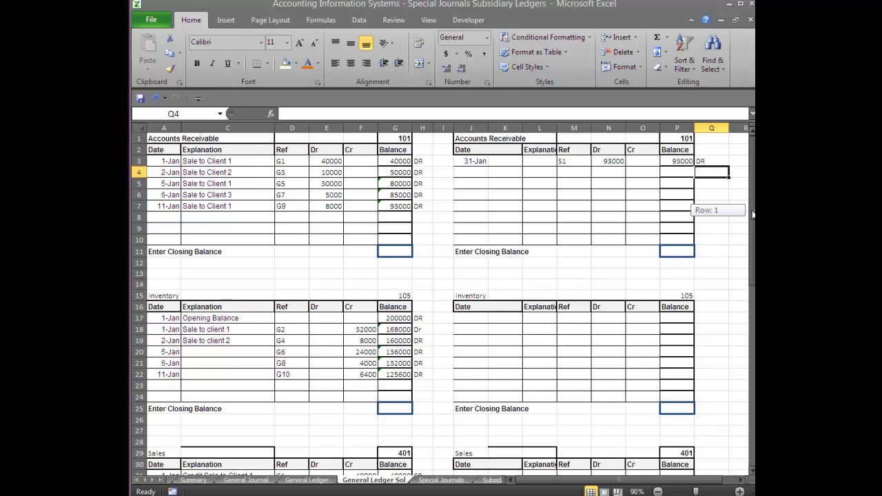
{"action": "left_click_drag", "start_coordinate": [754, 214], "coordinate": [753, 304]}
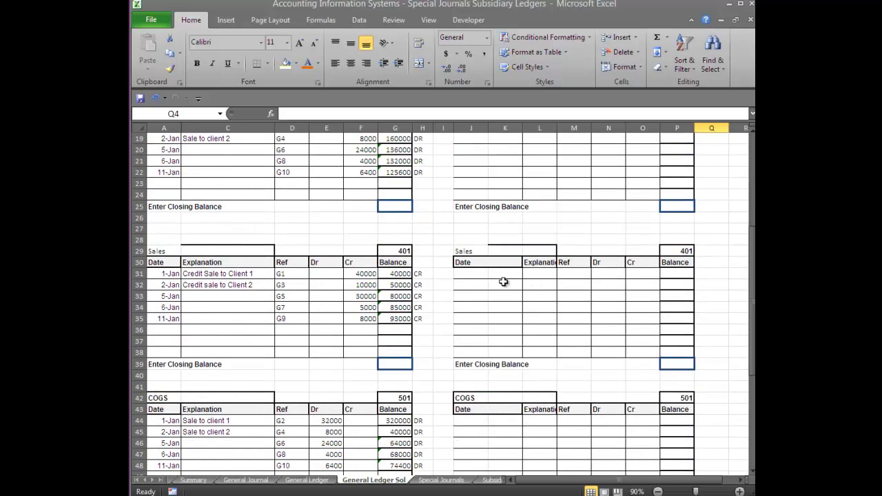
Post 31 Jan, S1, a 93000 credit and a 93000 CR balance in the Sales ledger's row 31
{"action": "left_click", "coordinate": [456, 274]}
{"action": "type", "text": "31"}
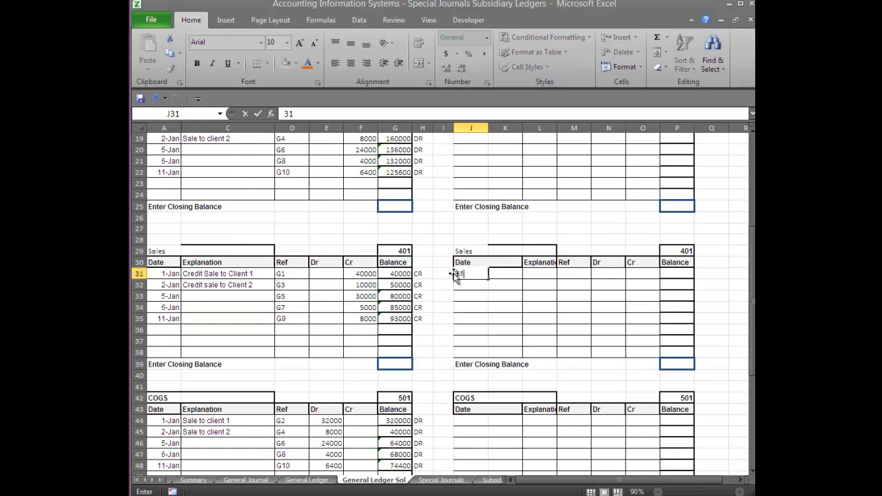
{"action": "type", "text": " Jan"}
{"action": "key", "text": "Tab"}
{"action": "key", "text": "Tab"}
{"action": "key", "text": "Tab"}
{"action": "type", "text": "S"}
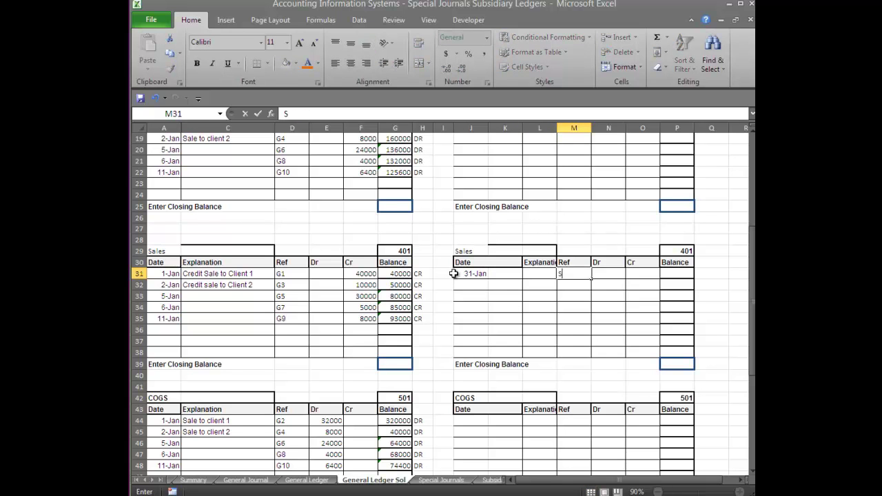
{"action": "key", "text": "Tab"}
{"action": "key", "text": "Tab"}
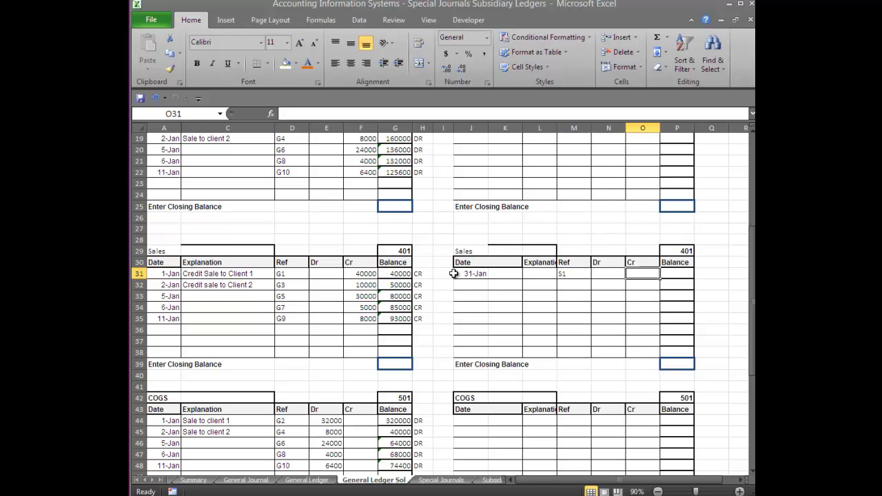
{"action": "type", "text": "9"}
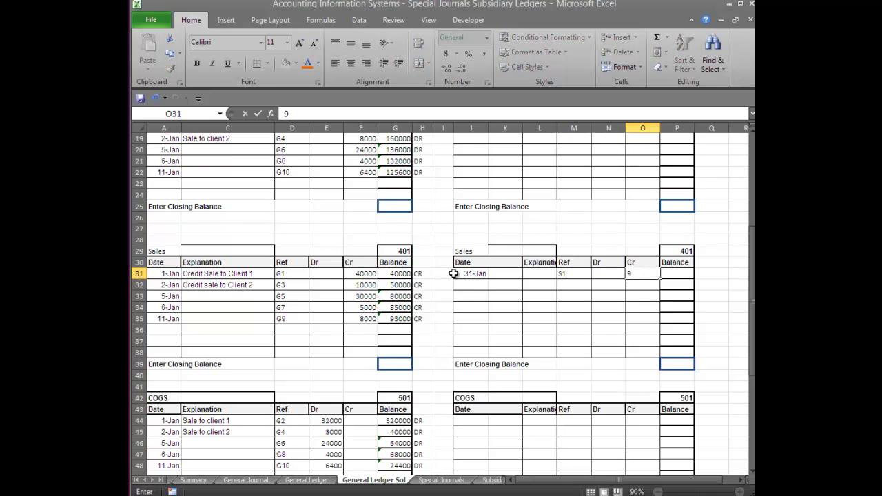
{"action": "type", "text": "300"}
{"action": "key", "text": "Tab"}
{"action": "type", "text": "93000"}
{"action": "key", "text": "Tab"}
{"action": "type", "text": "CR"}
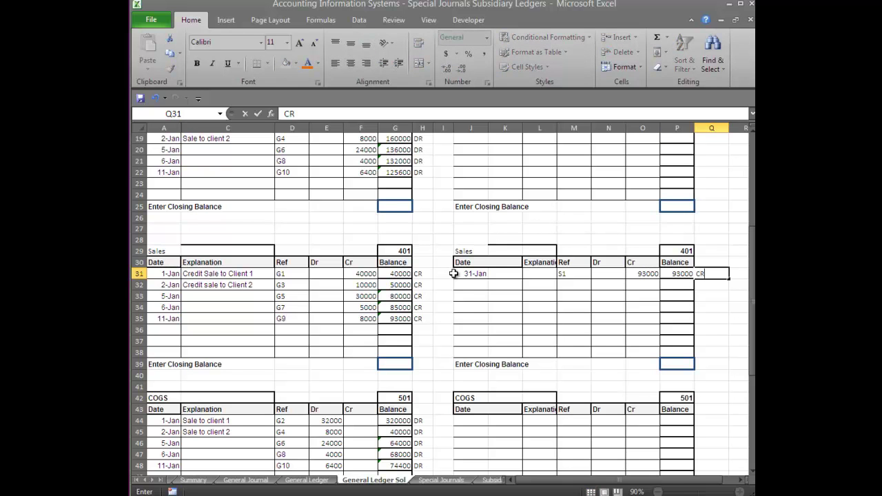
{"action": "key", "text": "Return"}
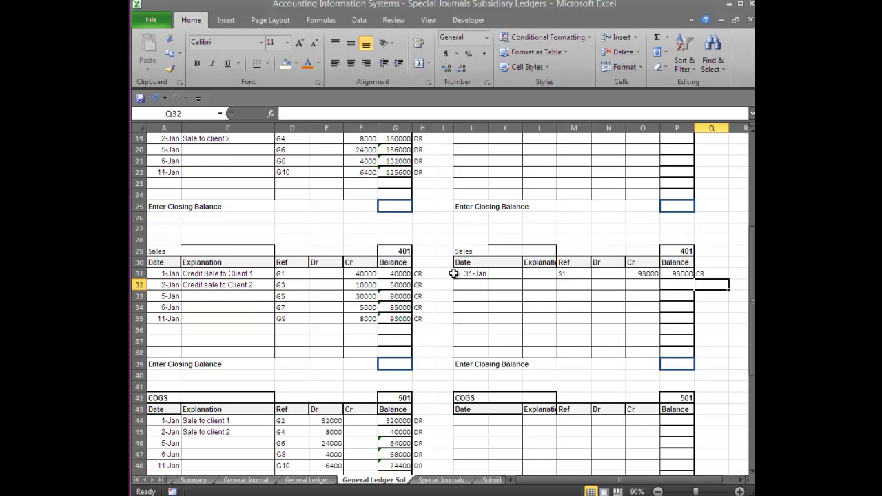
{"action": "left_click", "coordinate": [684, 273]}
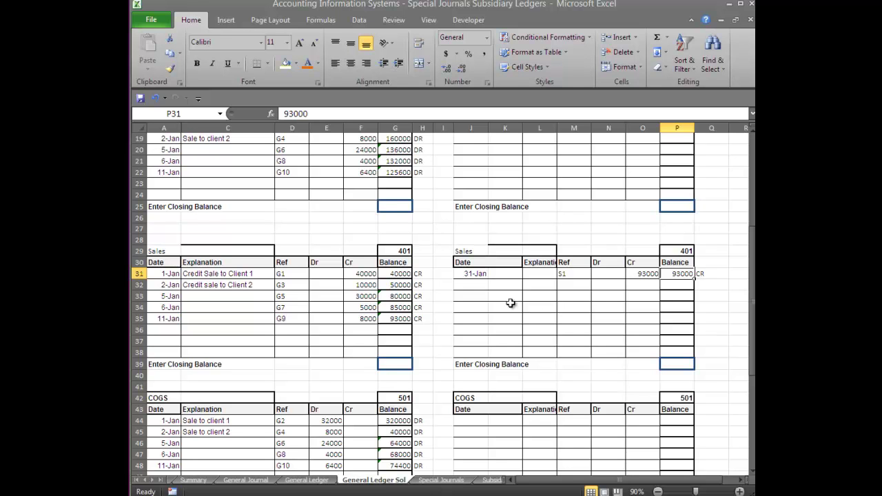
Mark the Sales Journal total with posting reference 101/401, then return to General Ledger Sol
{"action": "left_click_drag", "start_coordinate": [753, 307], "coordinate": [754, 182]}
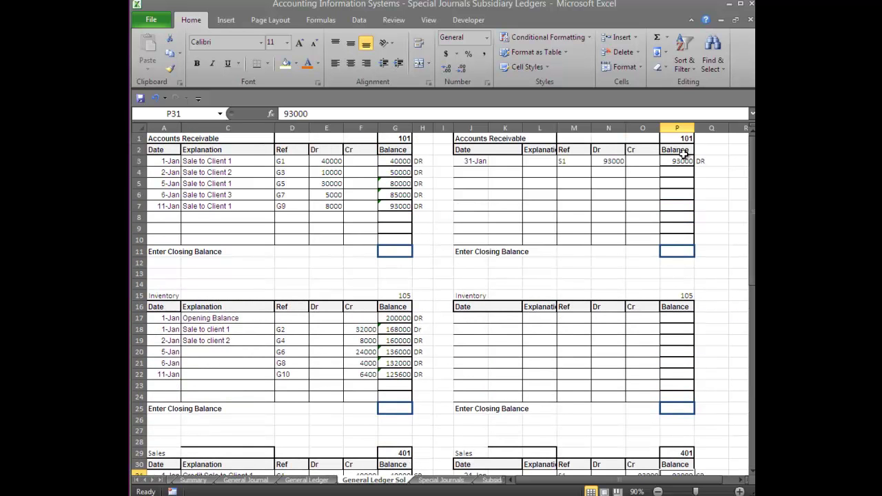
{"action": "left_click", "coordinate": [302, 482]}
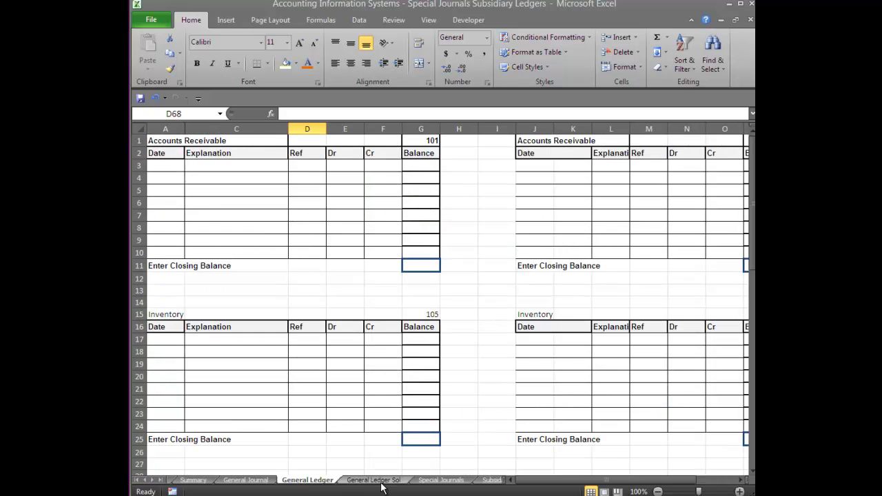
{"action": "left_click", "coordinate": [439, 481]}
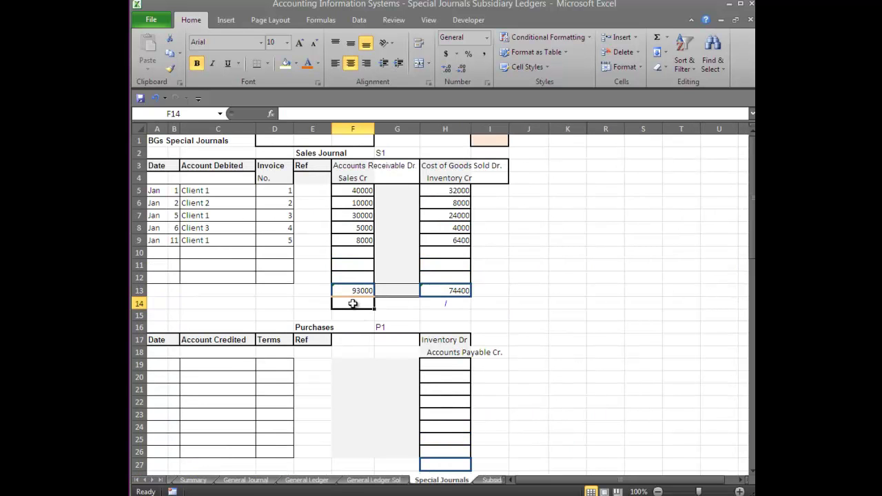
{"action": "type", "text": "101"}
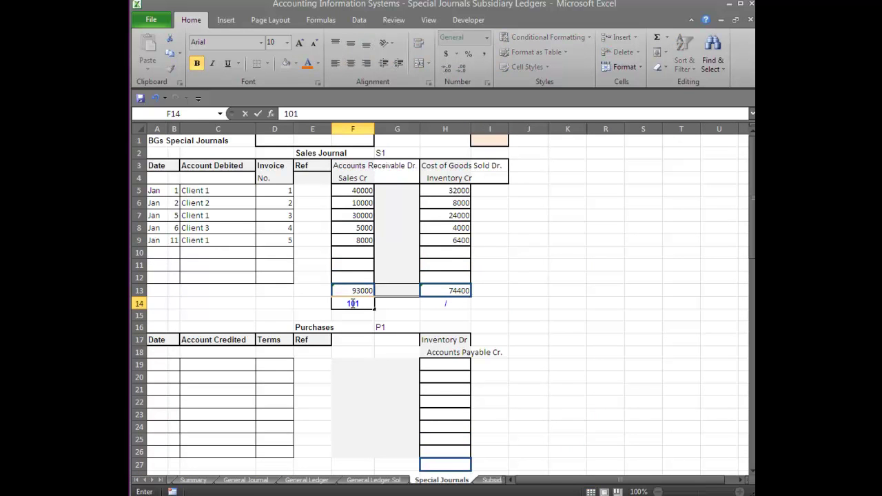
{"action": "type", "text": "/401"}
{"action": "key", "text": "Return"}
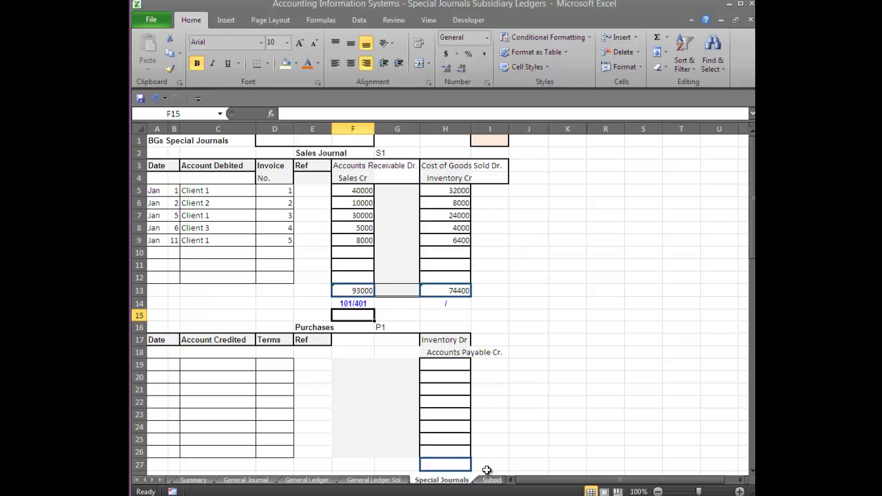
{"action": "left_click", "coordinate": [307, 481]}
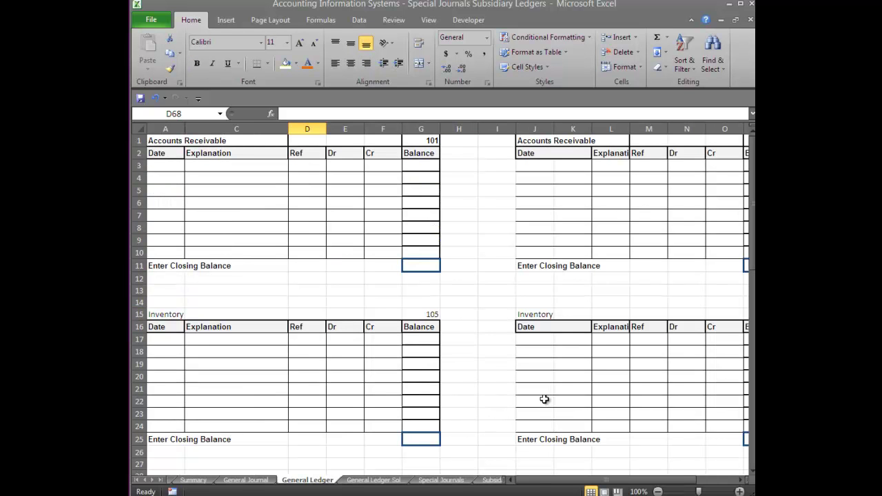
{"action": "left_click", "coordinate": [361, 478]}
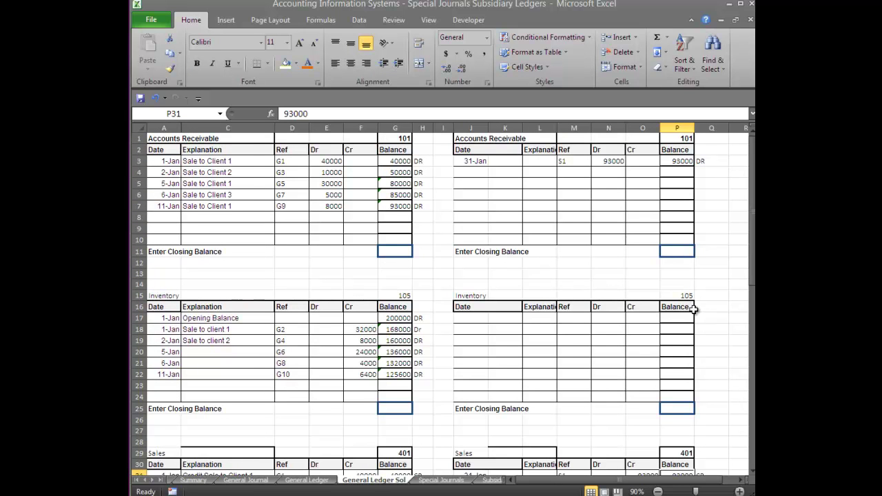
Enter a 31 Jan S1 row in the Inventory ledger and copy it into the next row
{"action": "left_click", "coordinate": [466, 319]}
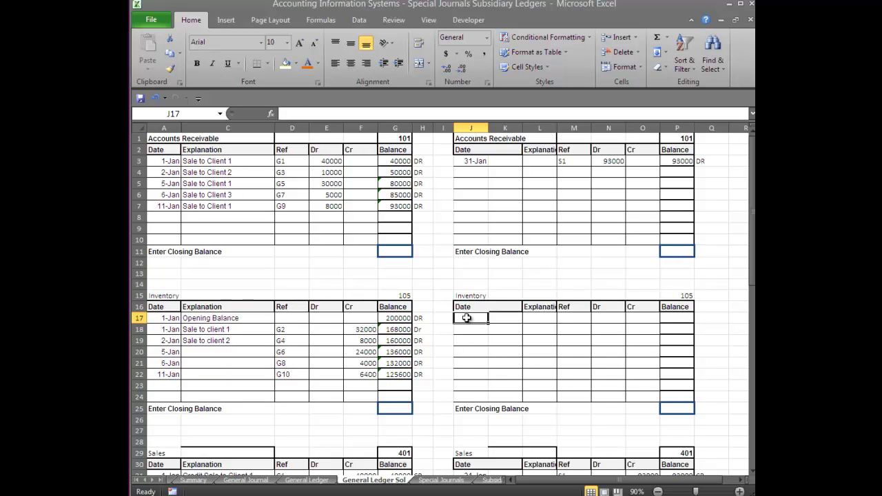
{"action": "type", "text": "31 Jan"}
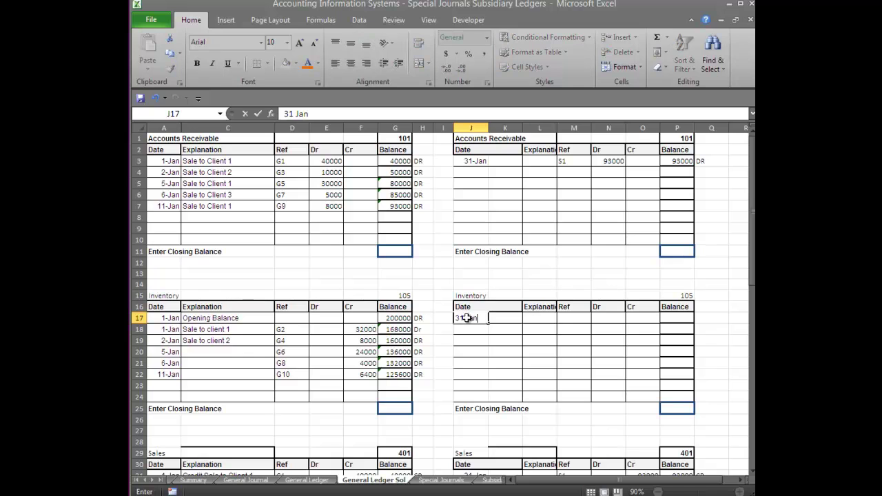
{"action": "key", "text": "Tab"}
{"action": "key", "text": "Tab"}
{"action": "key", "text": "Tab"}
{"action": "type", "text": "S"}
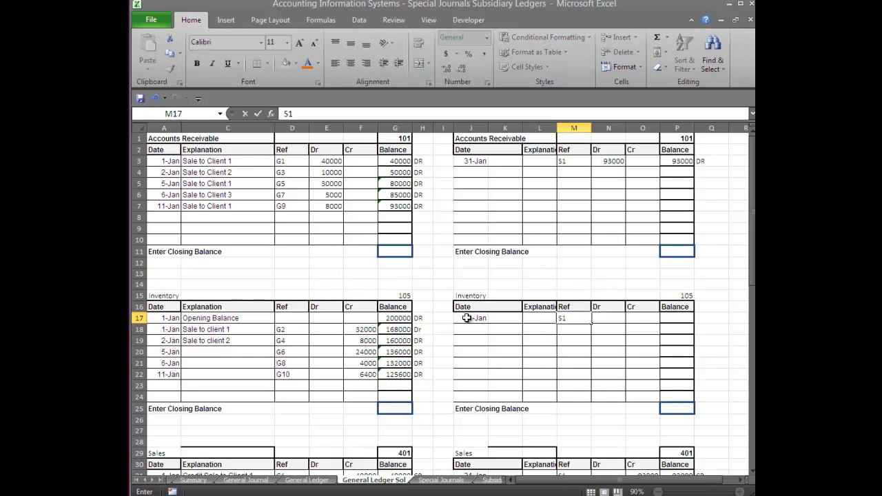
{"action": "key", "text": "Tab"}
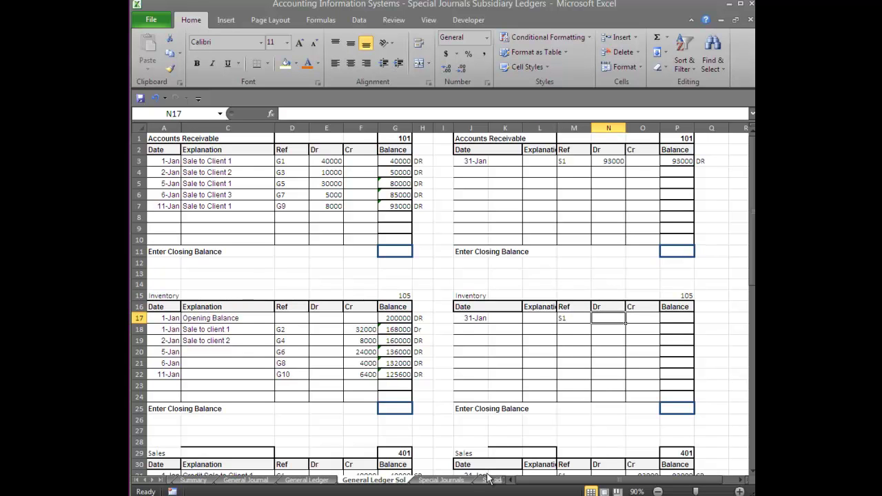
{"action": "left_click_drag", "start_coordinate": [600, 319], "coordinate": [475, 329]}
{"action": "key", "text": "ctrl+d"}
Change the first Inventory row to 1 Jan, OB, opening balance 200000 DR
{"action": "left_click", "coordinate": [466, 320]}
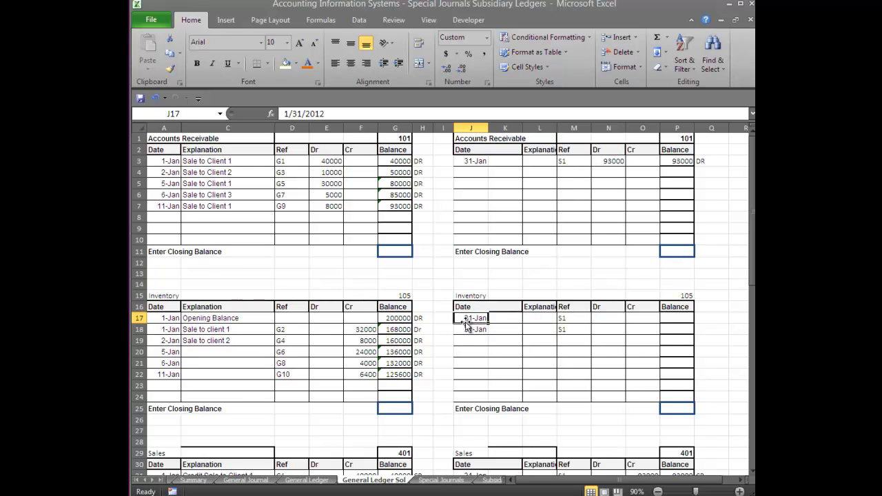
{"action": "type", "text": "1"}
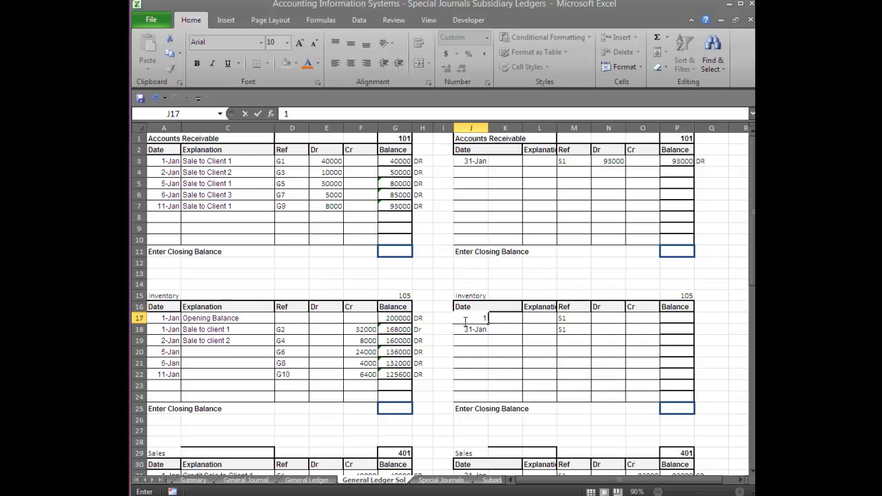
{"action": "type", "text": " Jan"}
{"action": "key", "text": "Tab"}
{"action": "key", "text": "Tab"}
{"action": "key", "text": "Tab"}
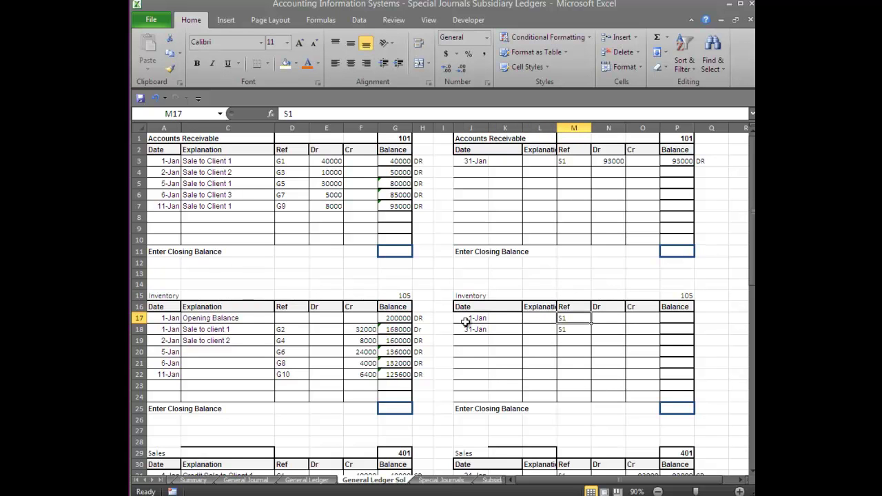
{"action": "key", "text": "shift+Tab"}
{"action": "type", "text": "OB"}
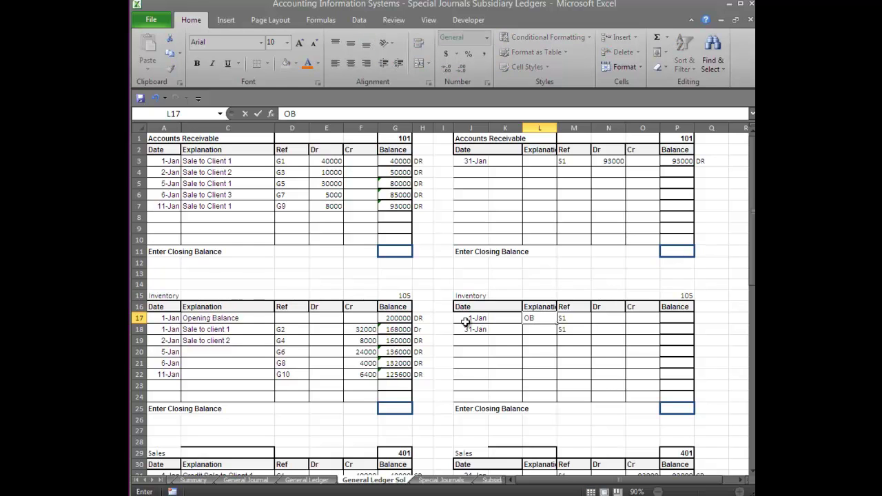
{"action": "key", "text": "Tab"}
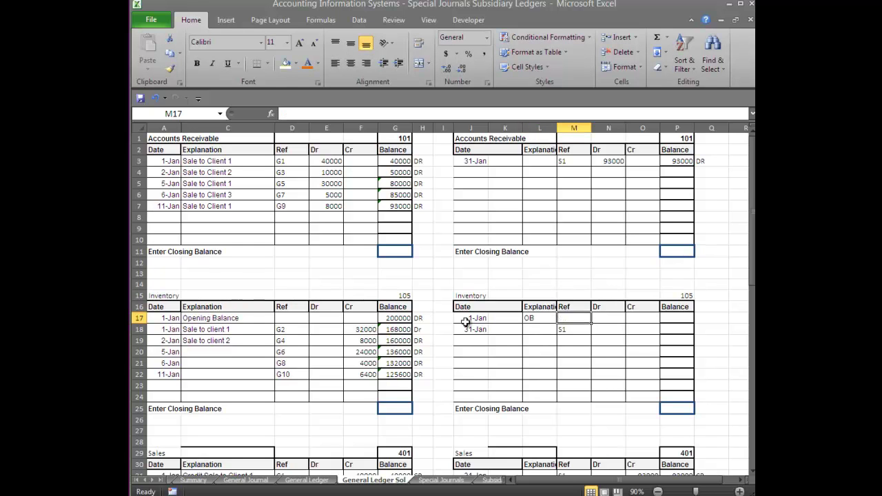
{"action": "key", "text": "Tab"}
{"action": "key", "text": "Tab"}
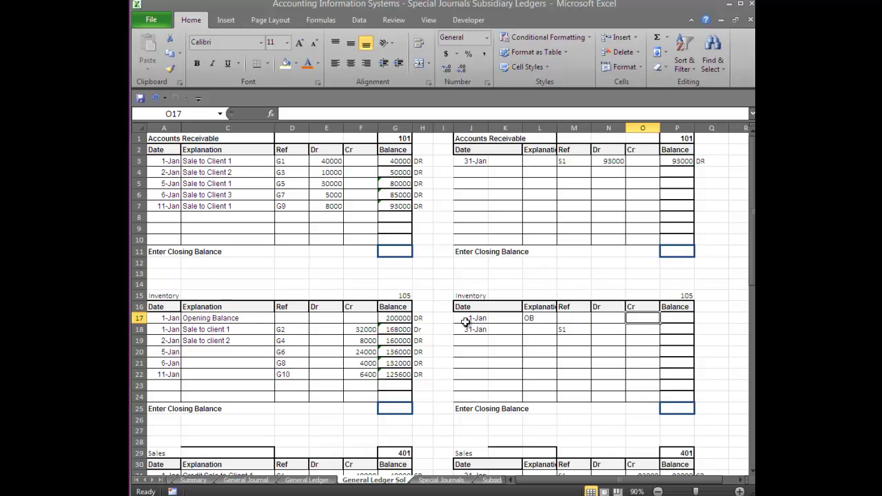
{"action": "key", "text": "Tab"}
{"action": "type", "text": "200000"}
{"action": "key", "text": "Tab"}
{"action": "type", "text": "DR"}
{"action": "key", "text": "Down"}
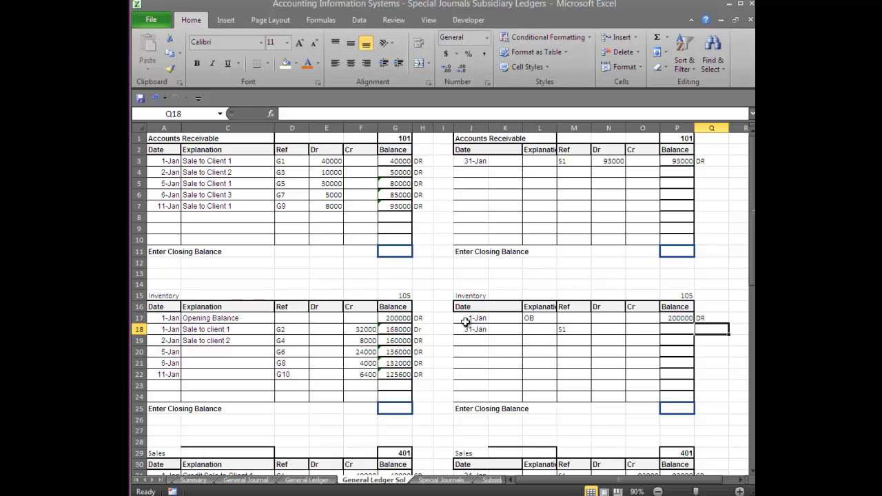
Post the 74400 credit on the 31-Jan row with balance formula =P17-O18
{"action": "left_click", "coordinate": [572, 331]}
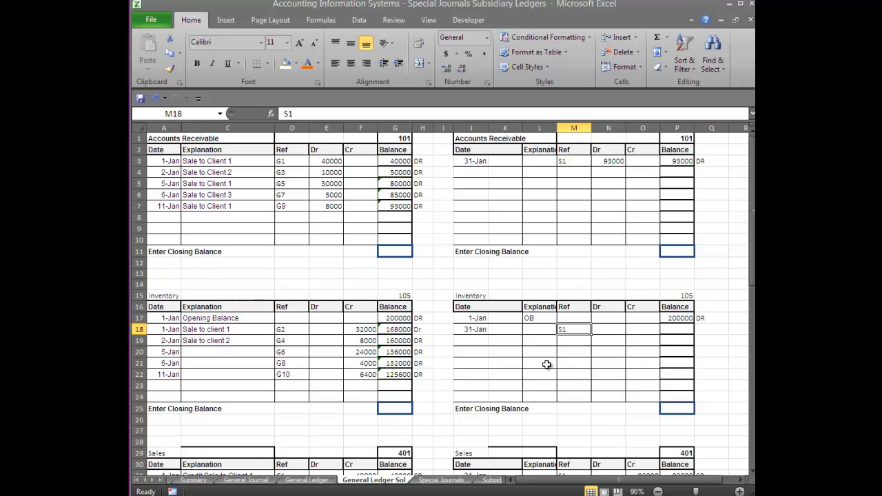
{"action": "left_click", "coordinate": [440, 480]}
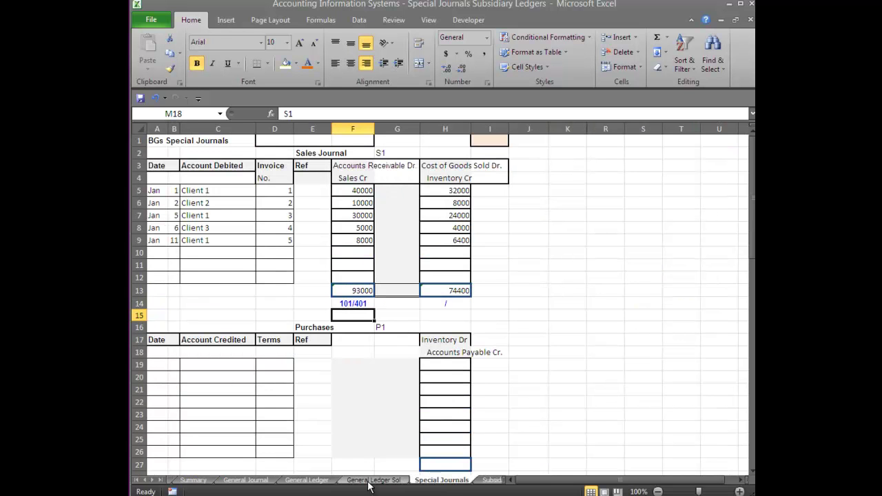
{"action": "left_click", "coordinate": [370, 482]}
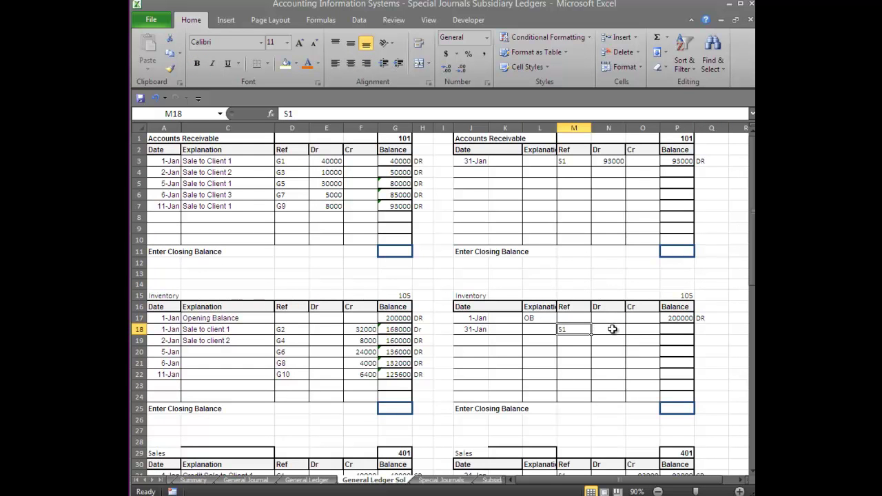
{"action": "left_click", "coordinate": [647, 330]}
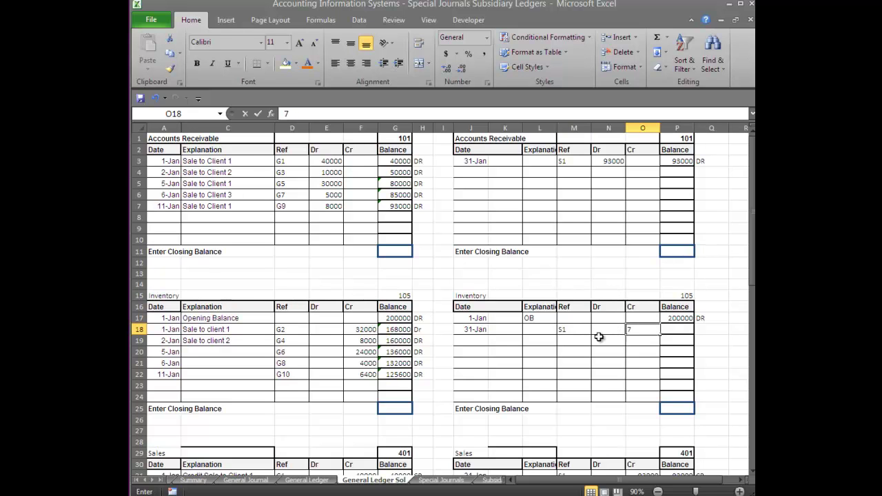
{"action": "type", "text": "74400"}
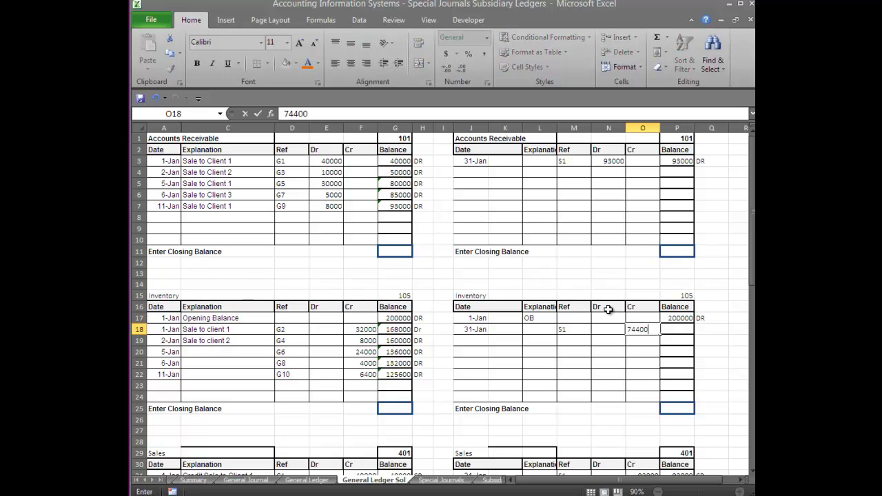
{"action": "left_click", "coordinate": [677, 332]}
{"action": "type", "text": "="}
{"action": "left_click", "coordinate": [666, 319]}
{"action": "type", "text": "-"}
{"action": "left_click", "coordinate": [645, 330]}
{"action": "key", "text": "Return"}
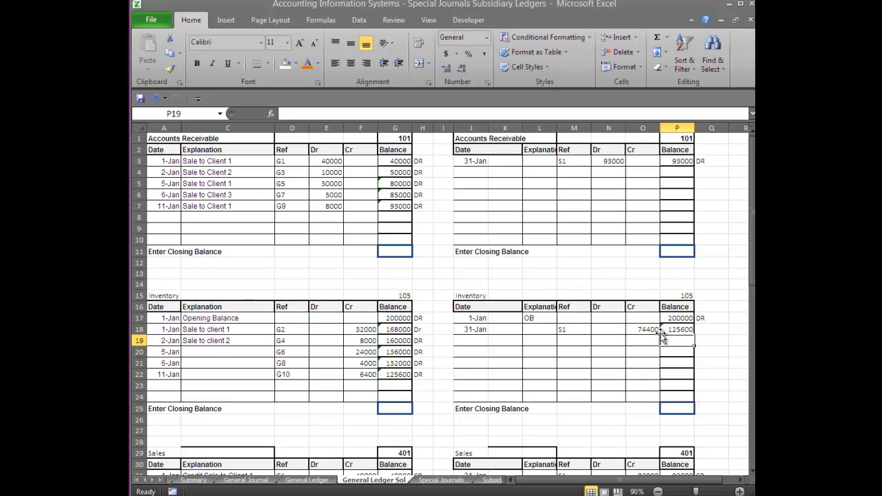
Mark the resulting 125600 Inventory balance as DR
{"action": "left_click", "coordinate": [702, 332]}
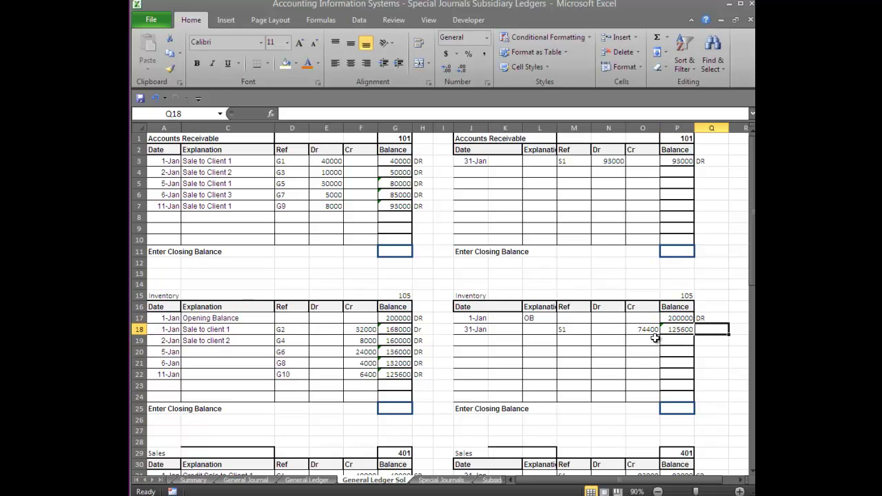
{"action": "type", "text": "DR"}
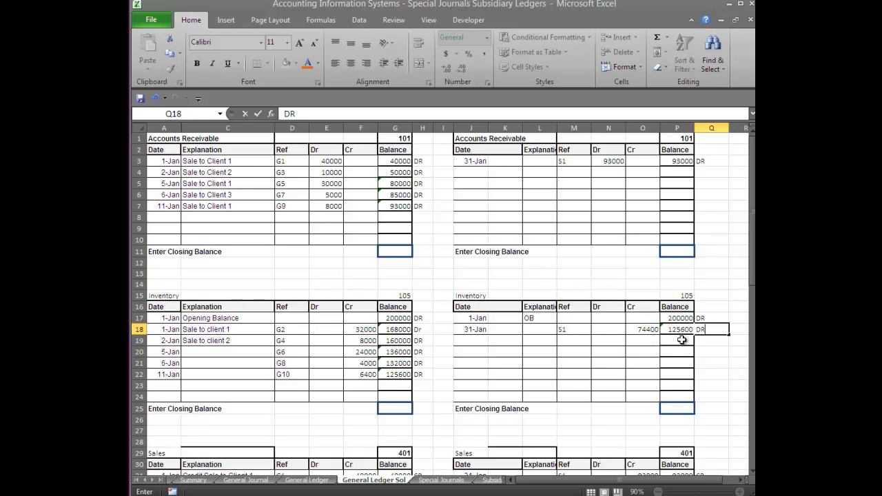
{"action": "left_click", "coordinate": [682, 340]}
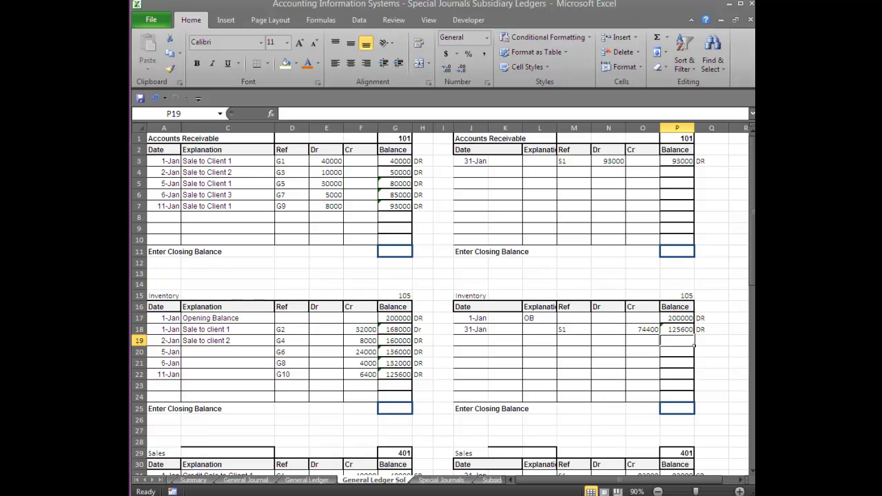
{"action": "left_click_drag", "start_coordinate": [753, 276], "coordinate": [748, 416]}
Enter the COGS 501 row: 31 Jan, S1, debit 74400, balance 74400 DR
{"action": "left_click", "coordinate": [466, 288]}
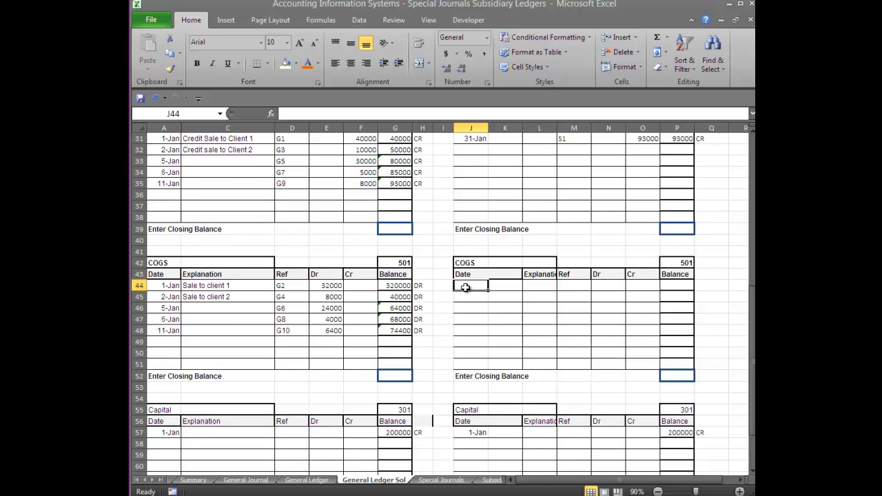
{"action": "type", "text": "31 Jan"}
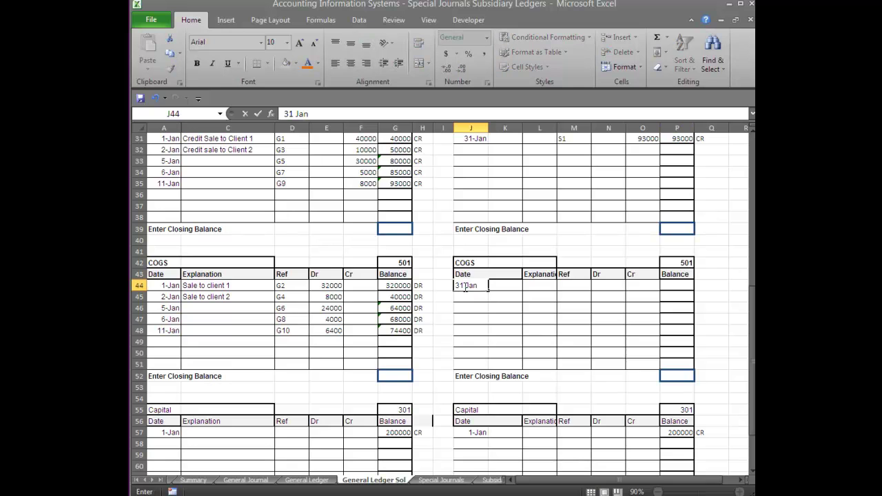
{"action": "key", "text": "Tab"}
{"action": "key", "text": "Tab"}
{"action": "key", "text": "Tab"}
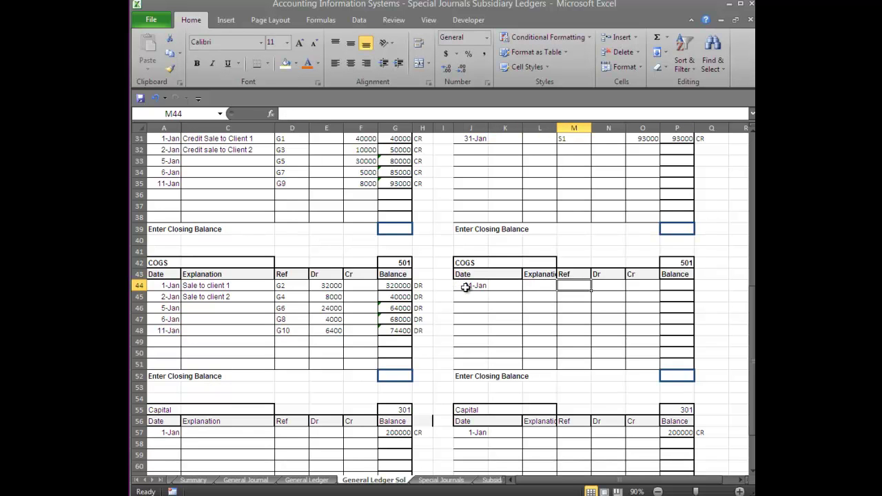
{"action": "type", "text": "S1"}
{"action": "key", "text": "Tab"}
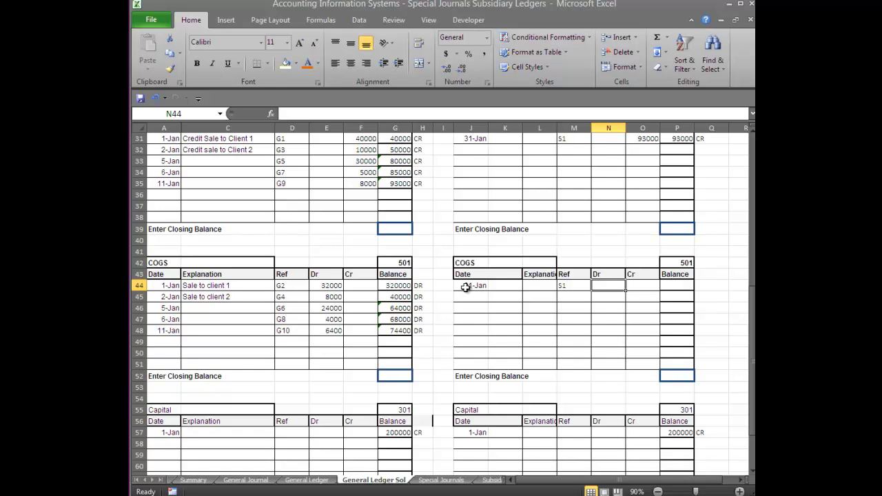
{"action": "type", "text": "74400"}
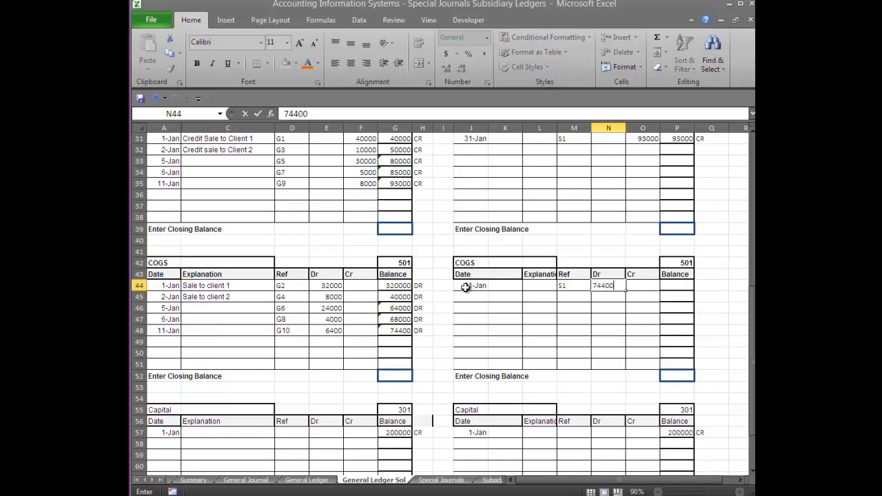
{"action": "key", "text": "Tab"}
{"action": "type", "text": "7"}
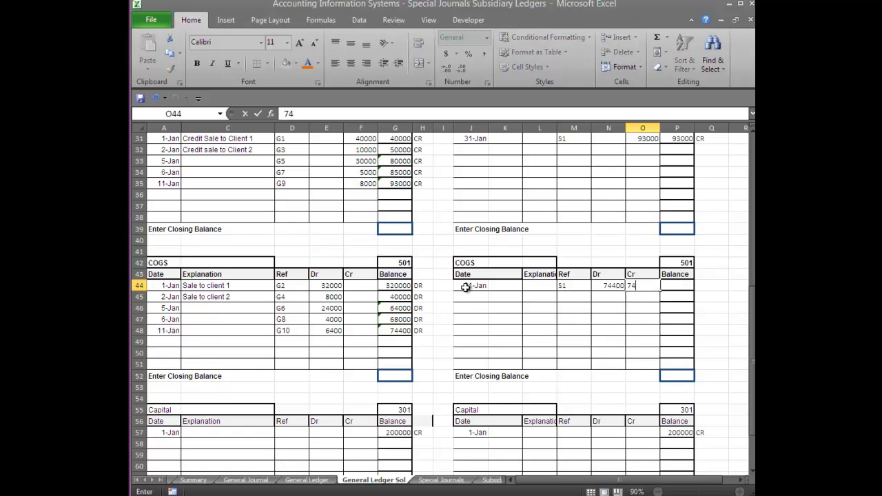
{"action": "type", "text": "440"}
{"action": "key", "text": "BackSpace"}
{"action": "key", "text": "BackSpace"}
{"action": "key", "text": "BackSpace"}
{"action": "key", "text": "Tab"}
{"action": "type", "text": "74400"}
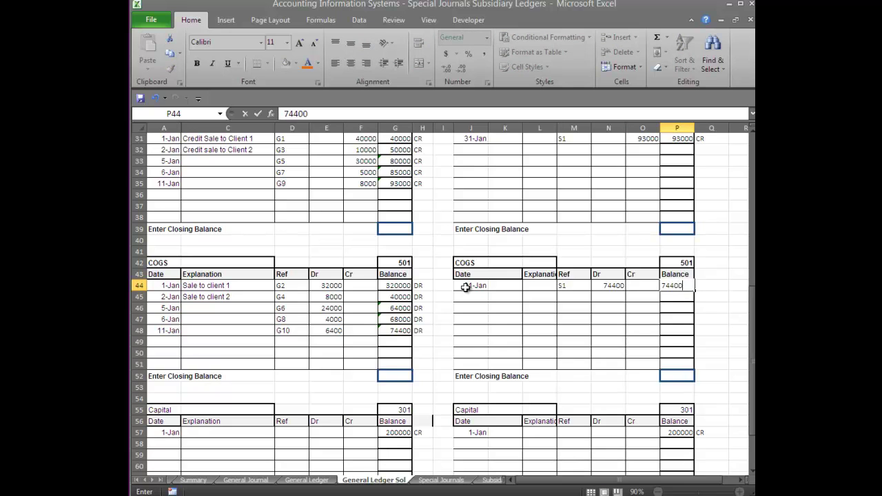
{"action": "key", "text": "Tab"}
{"action": "type", "text": "DR"}
{"action": "key", "text": "Return"}
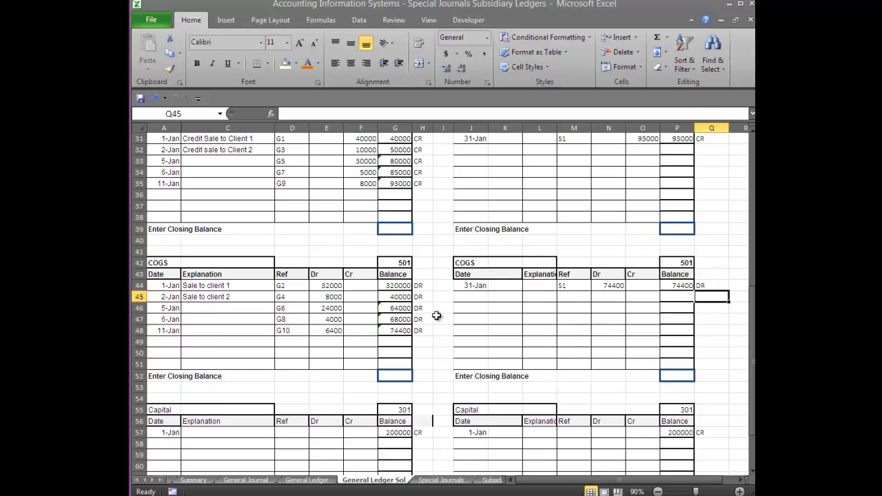
Write posting reference 501/105 under the 74400 Cost of Goods Sold total on Special Journals
{"action": "left_click", "coordinate": [442, 481]}
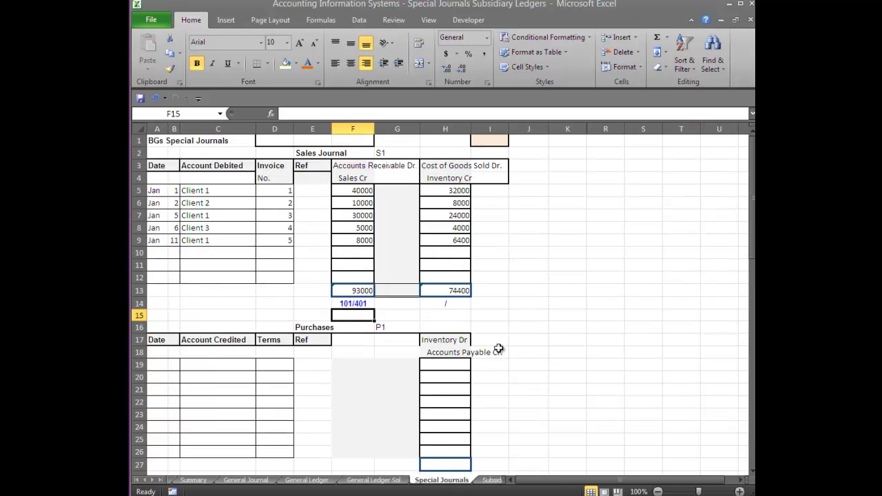
{"action": "left_click", "coordinate": [373, 481]}
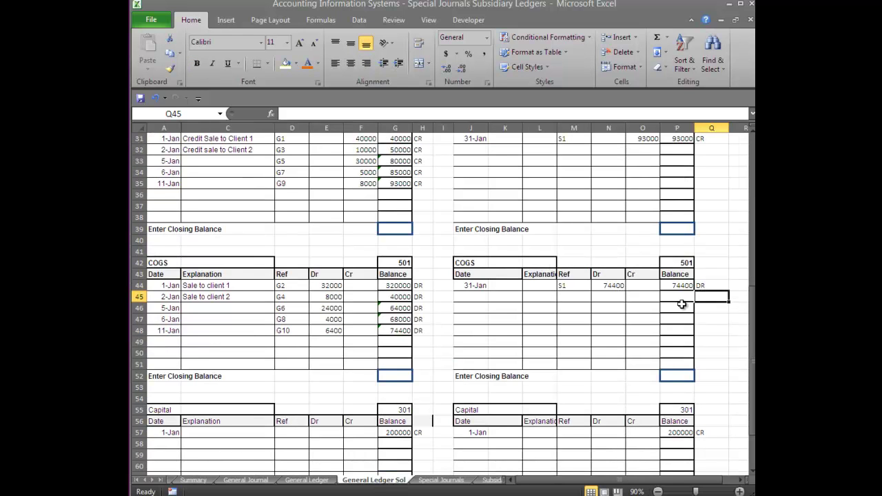
{"action": "left_click_drag", "start_coordinate": [753, 362], "coordinate": [750, 241]}
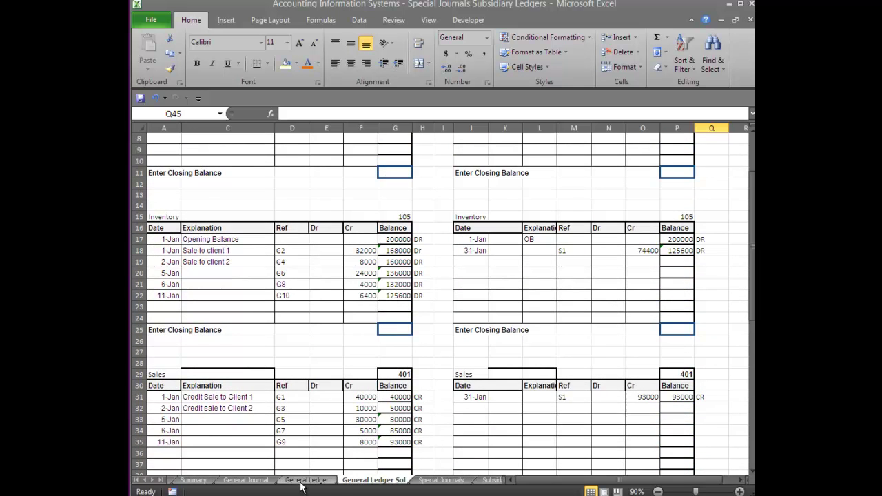
{"action": "left_click", "coordinate": [423, 483]}
{"action": "left_click", "coordinate": [440, 304]}
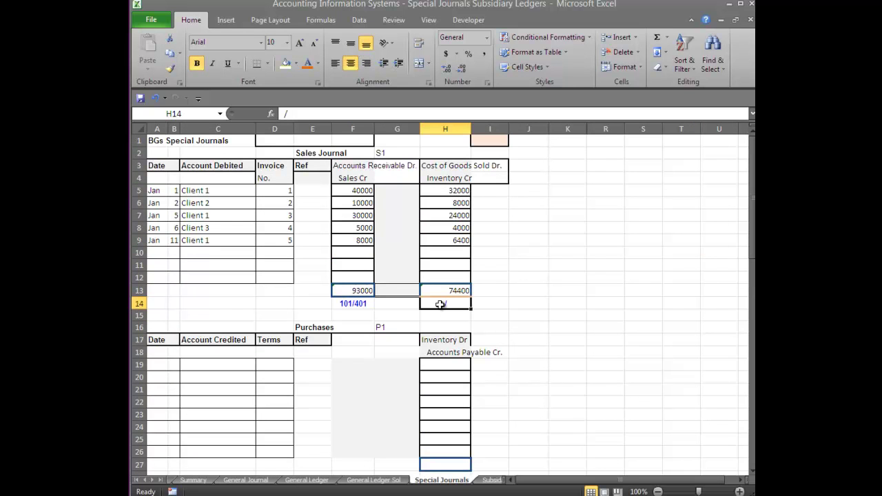
{"action": "type", "text": "50"}
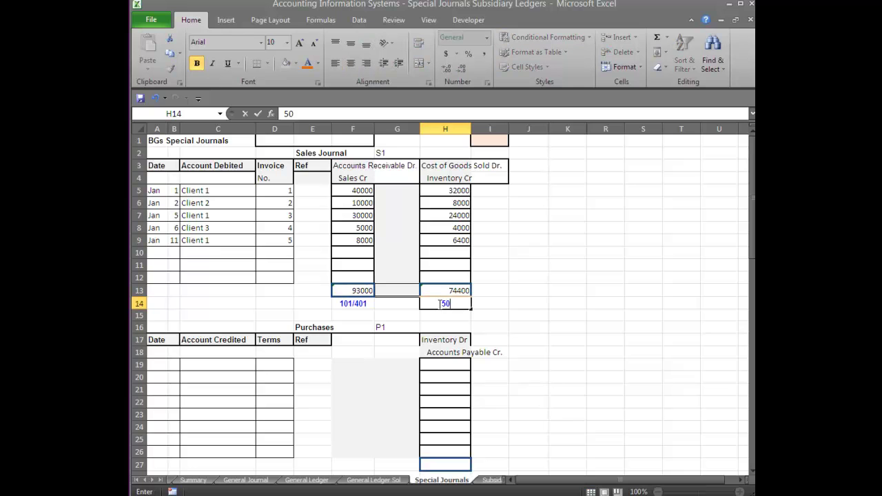
{"action": "type", "text": "1/105"}
{"action": "key", "text": "Return"}
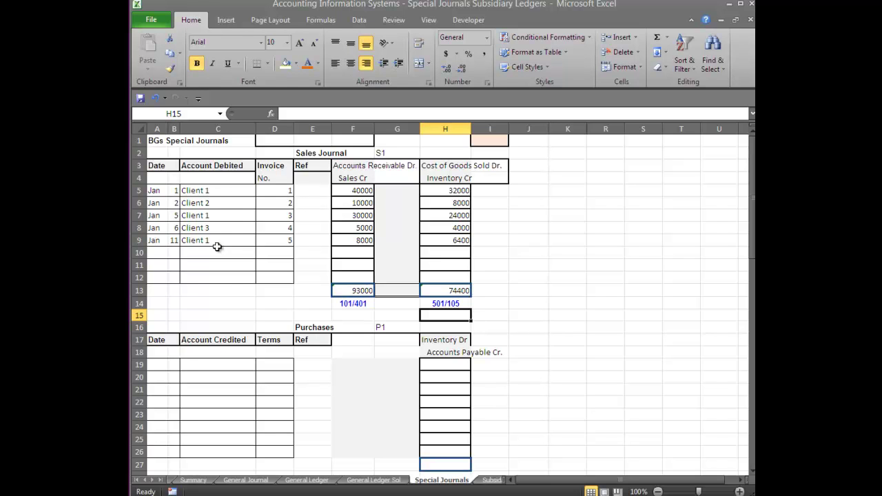
{"action": "left_click", "coordinate": [152, 481]}
{"action": "left_click", "coordinate": [152, 480]}
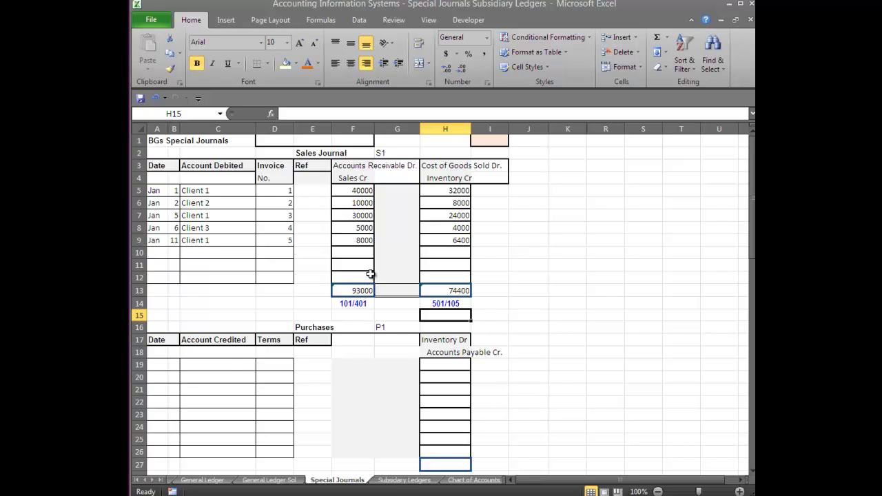
Record Client 1's jan 1 S1 debit of 40000 with a 40000 DR balance in row 6
{"action": "left_click", "coordinate": [397, 481]}
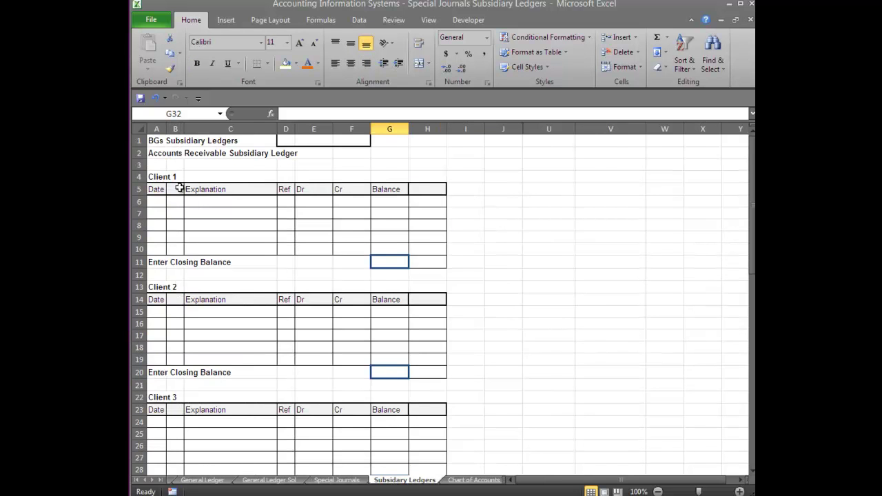
{"action": "left_click", "coordinate": [151, 201]}
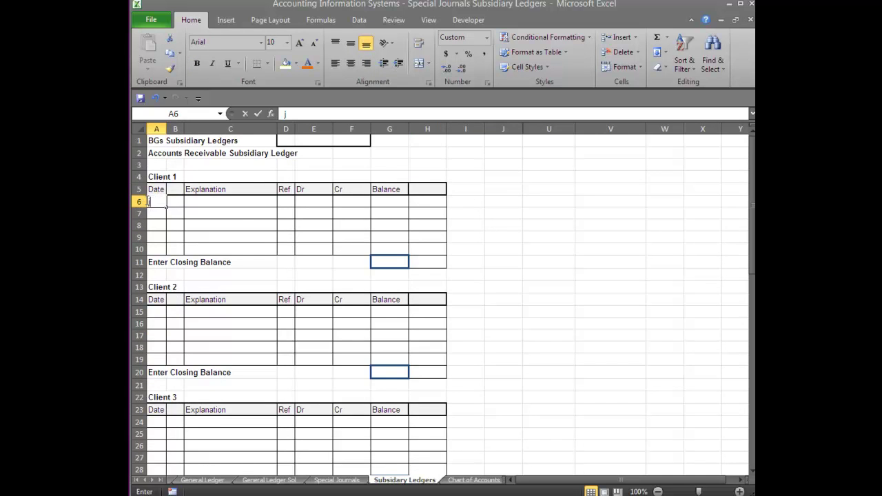
{"action": "type", "text": "jan"}
{"action": "key", "text": "Tab"}
{"action": "type", "text": "1"}
{"action": "key", "text": "Tab"}
{"action": "key", "text": "Tab"}
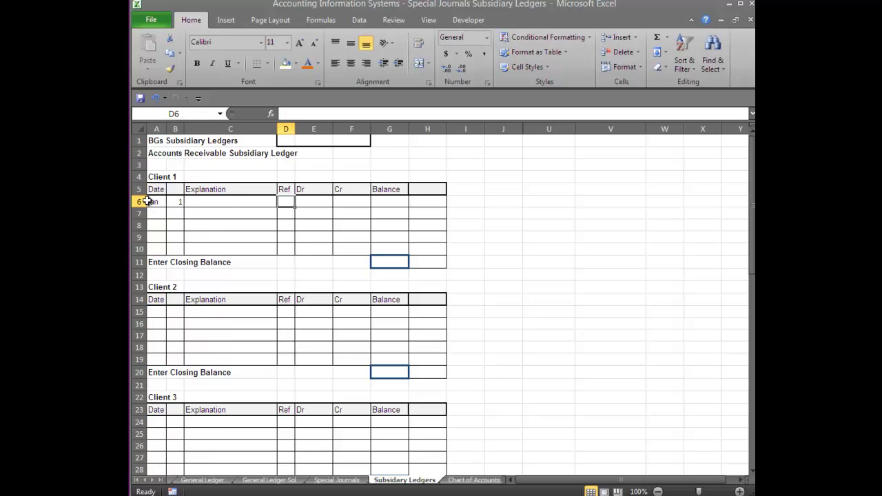
{"action": "type", "text": "S1"}
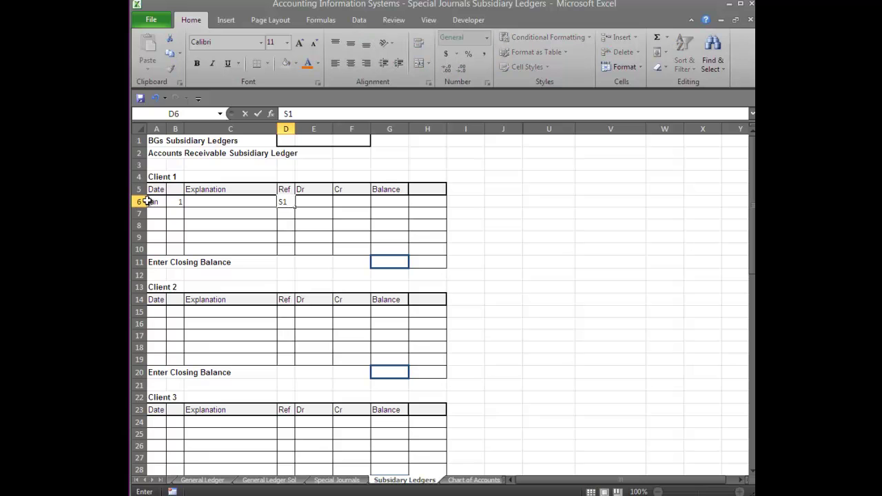
{"action": "key", "text": "Tab"}
{"action": "type", "text": "400"}
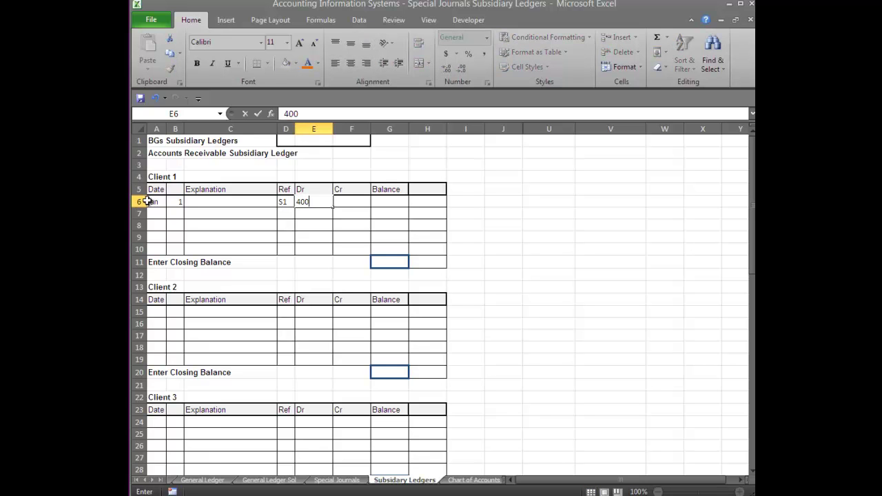
{"action": "type", "text": "00"}
{"action": "key", "text": "Tab"}
{"action": "key", "text": "Tab"}
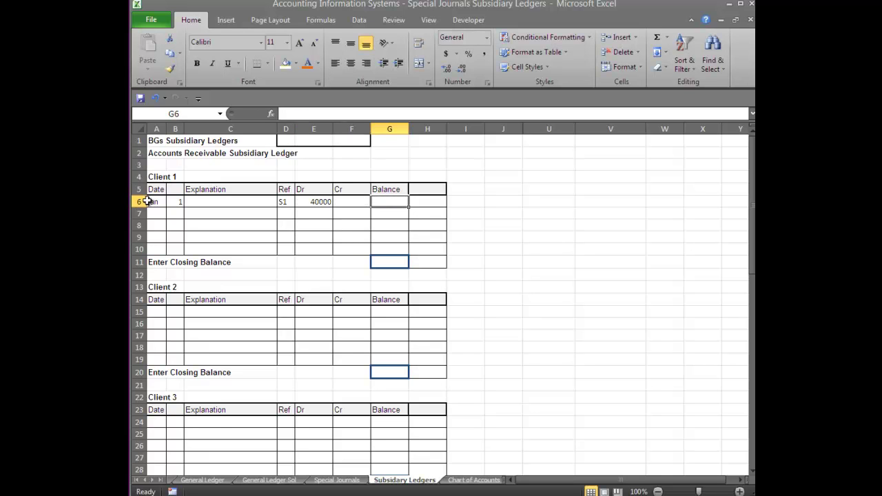
{"action": "type", "text": "40000"}
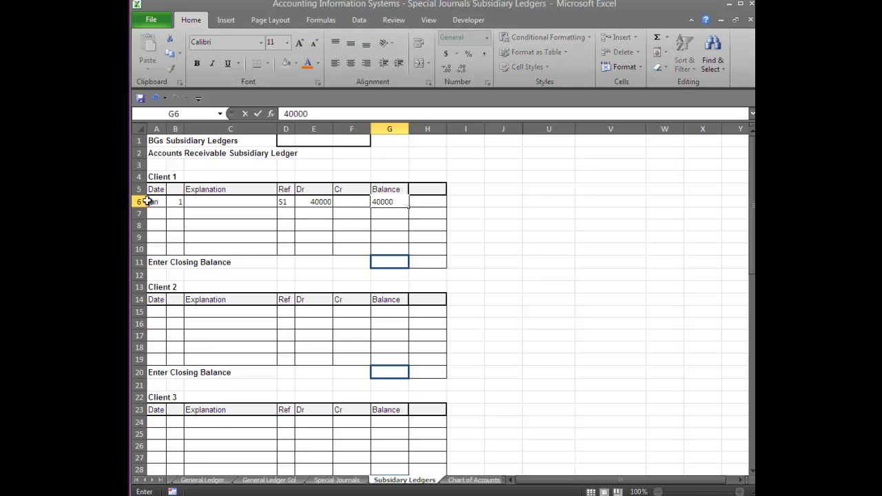
{"action": "key", "text": "Tab"}
{"action": "type", "text": "DR"}
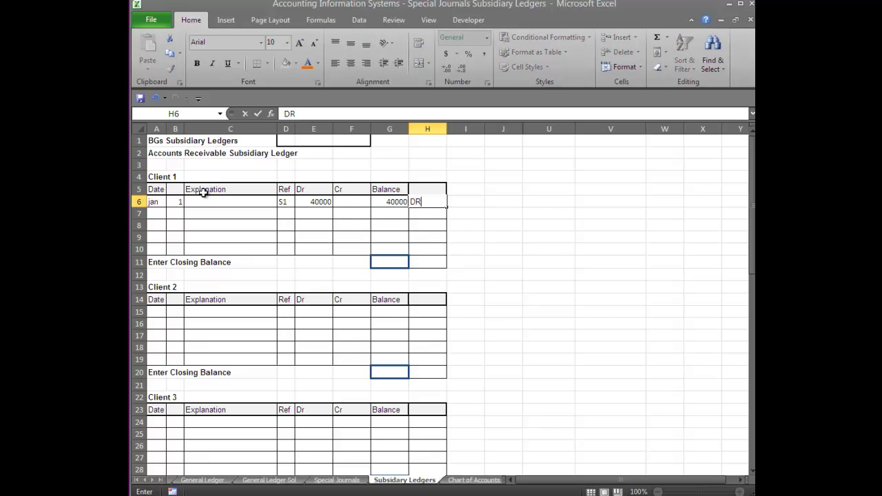
{"action": "left_click", "coordinate": [324, 202]}
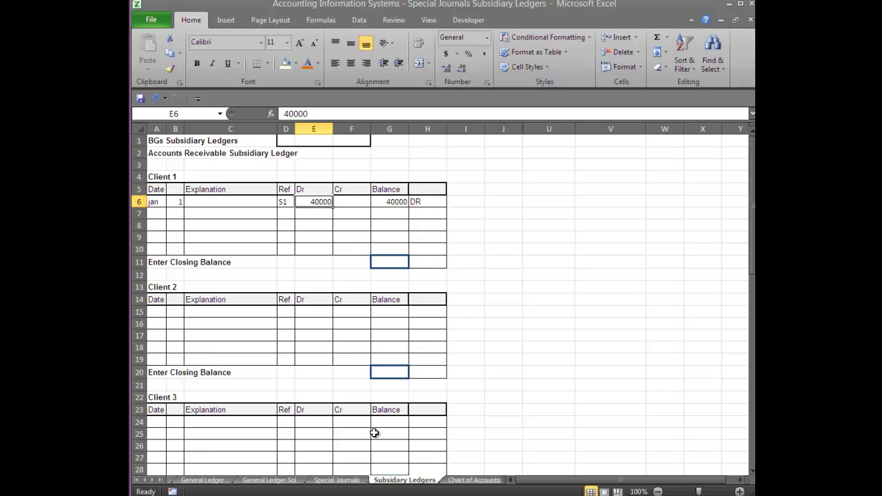
Mark the first Sales Journal entry's Ref as T on Special Journals
{"action": "left_click", "coordinate": [338, 479]}
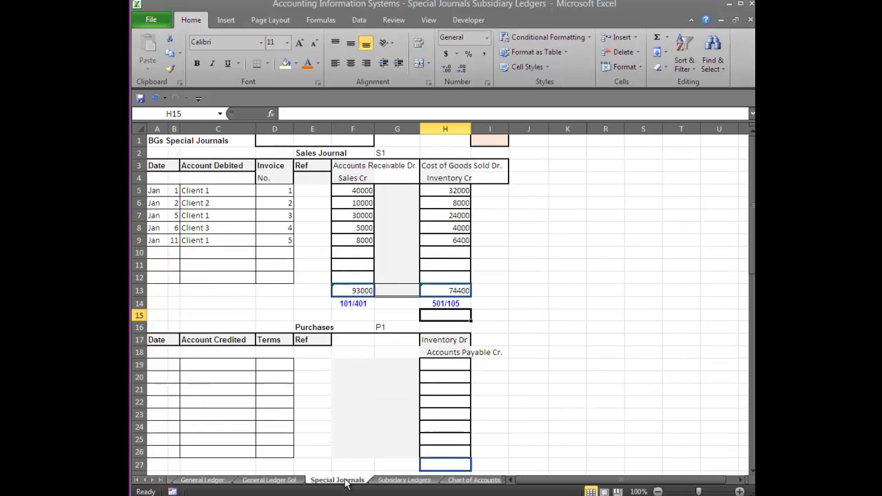
{"action": "left_click", "coordinate": [301, 192]}
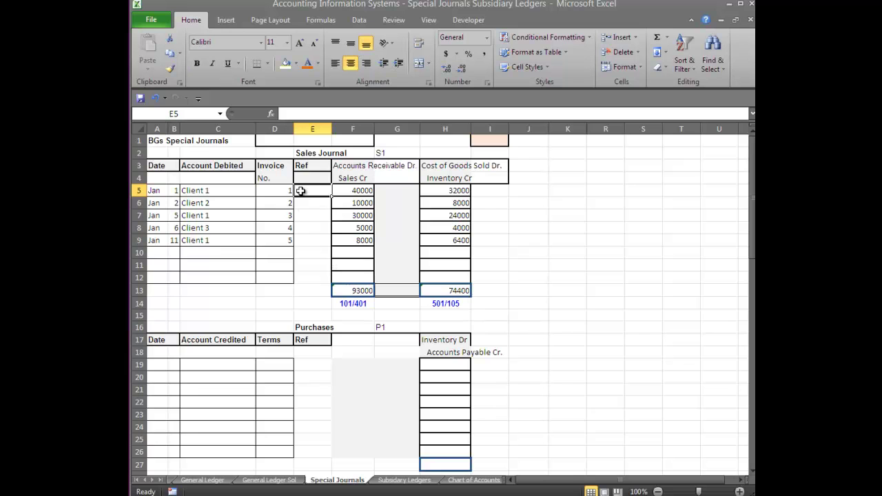
{"action": "type", "text": "T"}
{"action": "key", "text": "Return"}
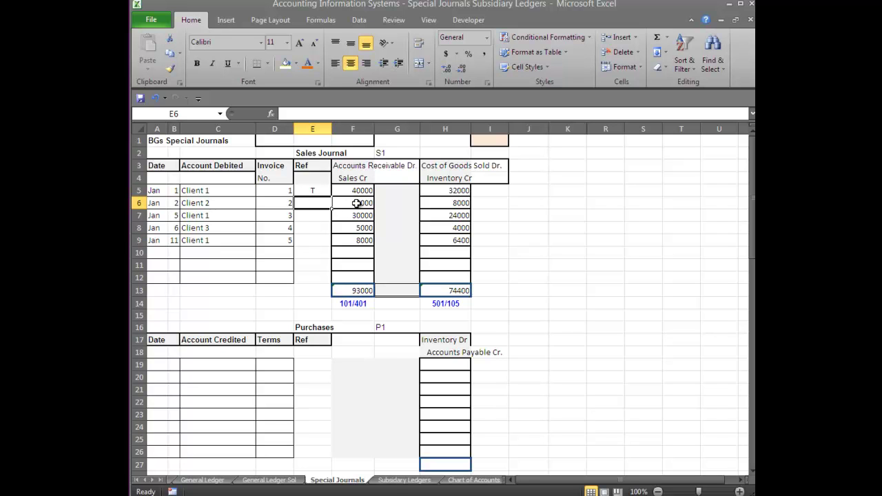
{"action": "left_click", "coordinate": [394, 483]}
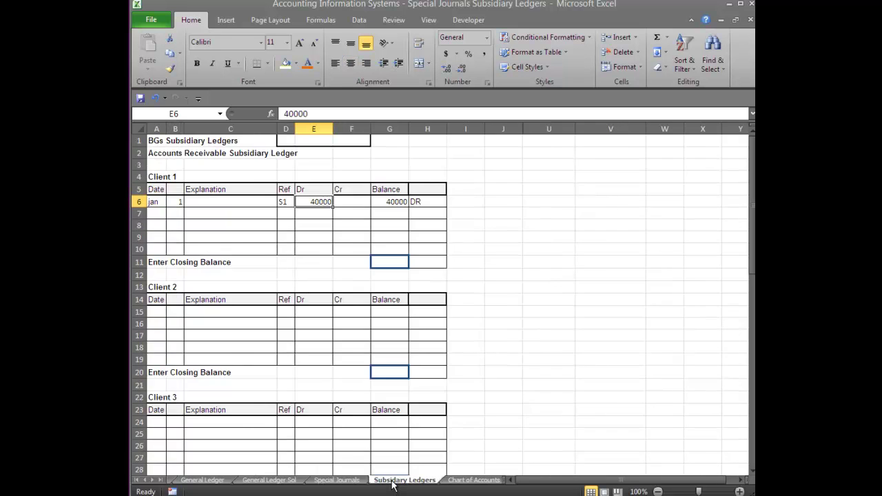
Record Client 2's jan 1 S1 debit of 10000 with a 10000 DR balance in row 15
{"action": "left_click", "coordinate": [156, 314]}
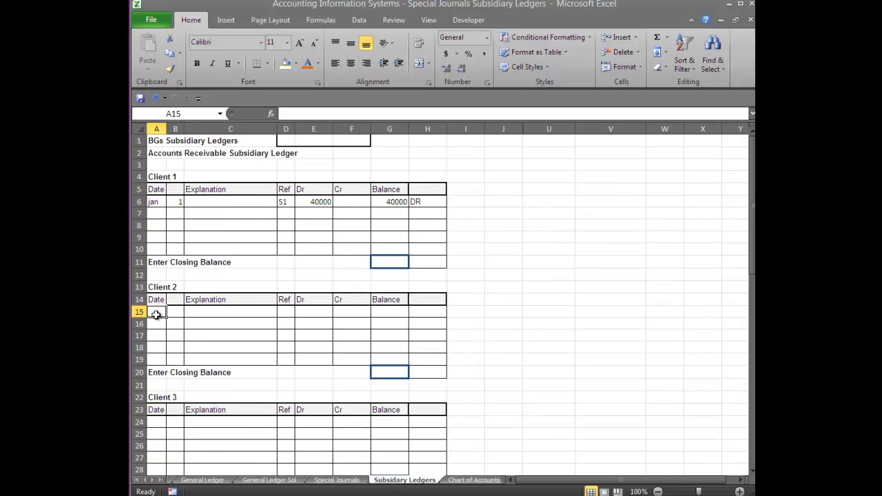
{"action": "type", "text": "jan"}
{"action": "key", "text": "Tab"}
{"action": "type", "text": "1"}
{"action": "key", "text": "Tab"}
{"action": "key", "text": "Tab"}
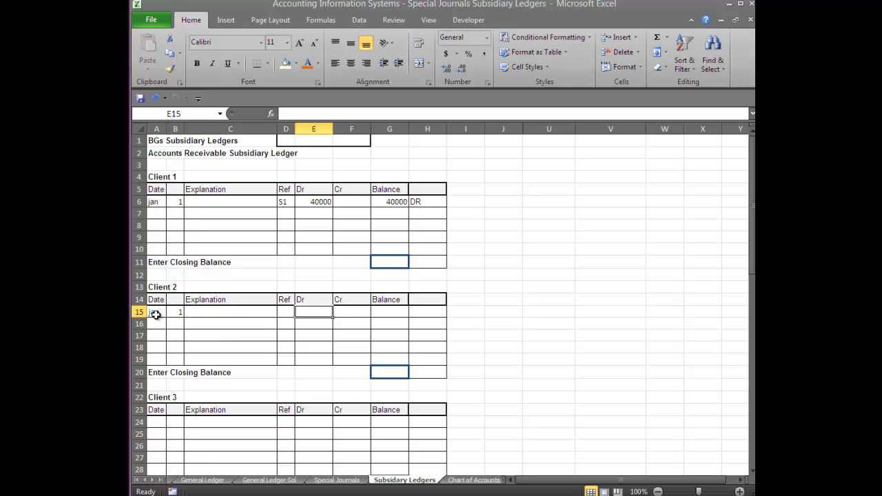
{"action": "type", "text": "S1"}
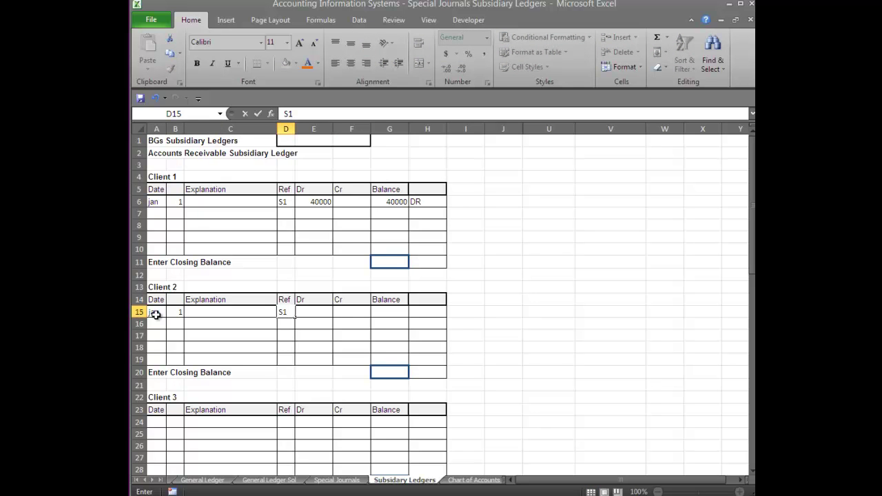
{"action": "key", "text": "Tab"}
{"action": "type", "text": "10000"}
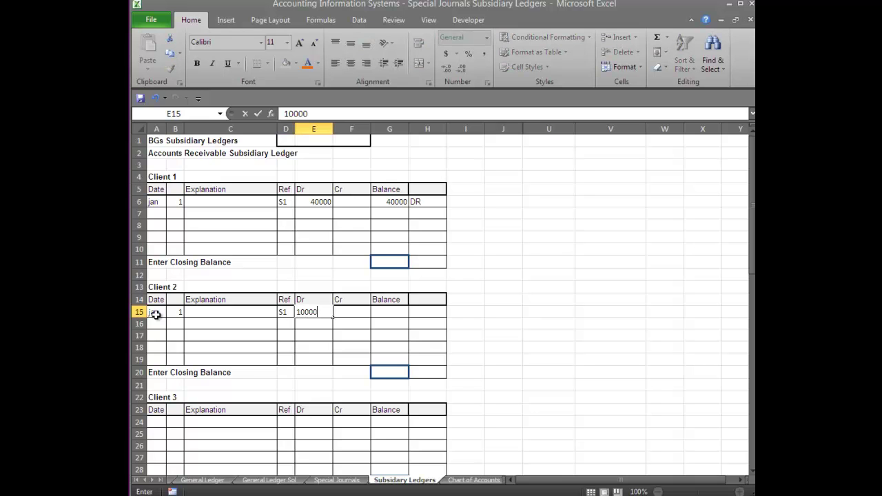
{"action": "key", "text": "Tab"}
{"action": "key", "text": "Tab"}
{"action": "type", "text": "10000"}
{"action": "key", "text": "Tab"}
{"action": "type", "text": "CDR"}
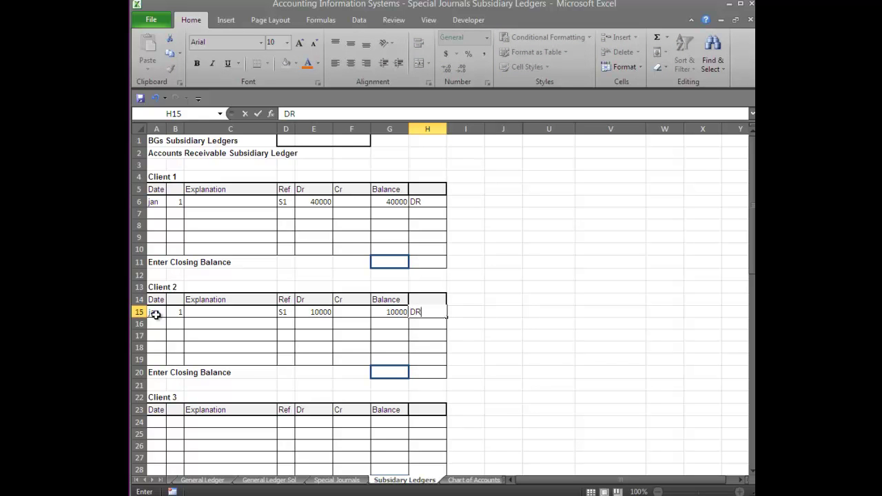
{"action": "key", "text": "Return"}
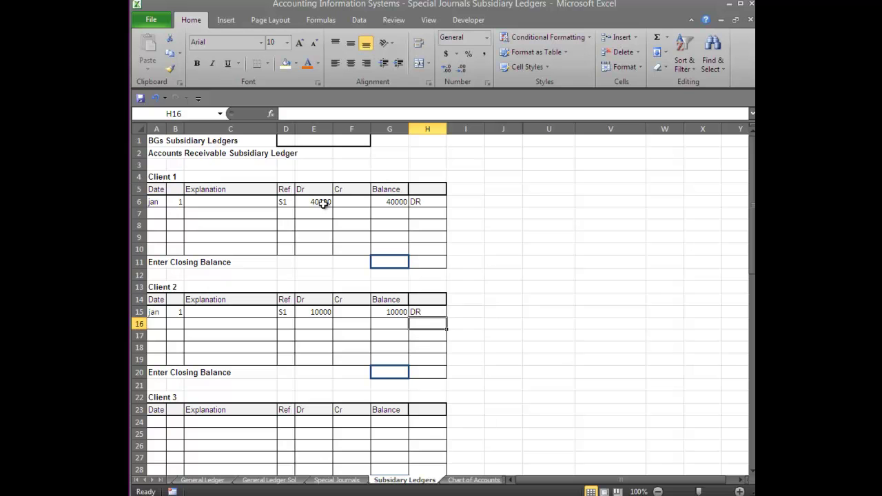
{"action": "left_click", "coordinate": [343, 481]}
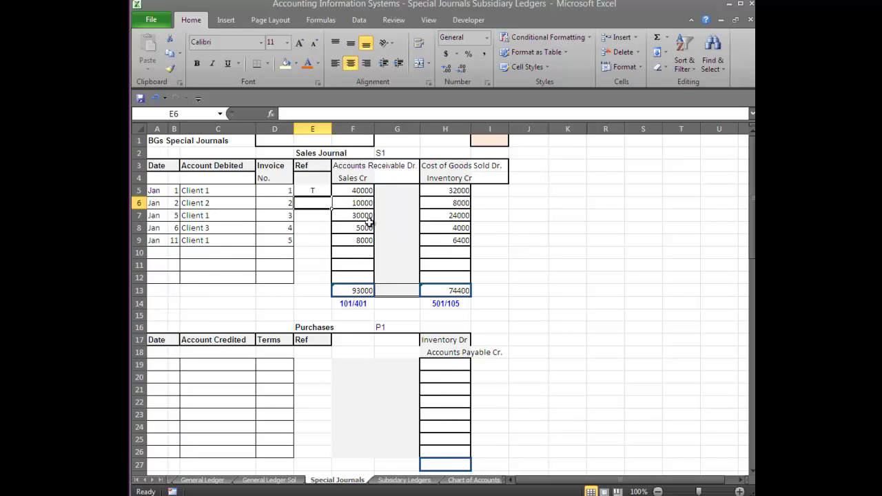
Record Client 1's jan 5 S1 debit of 30000 with a 70000 DR balance in row 7
{"action": "left_click", "coordinate": [397, 480]}
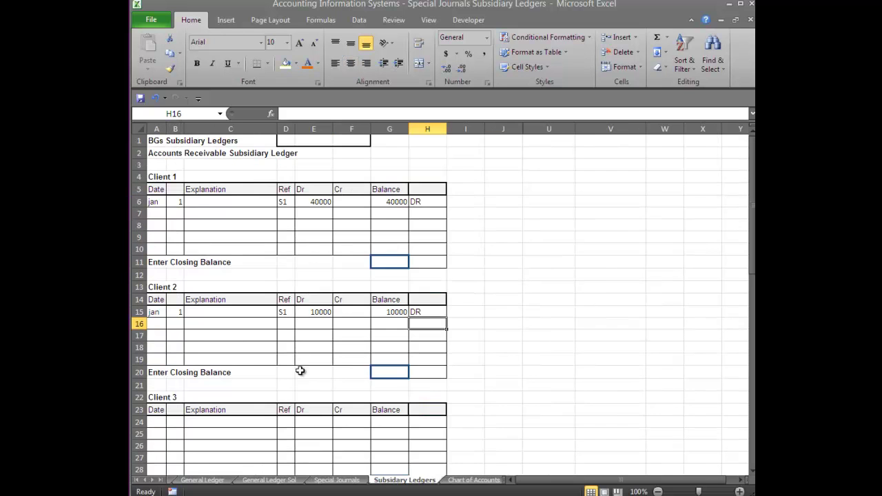
{"action": "left_click", "coordinate": [163, 215]}
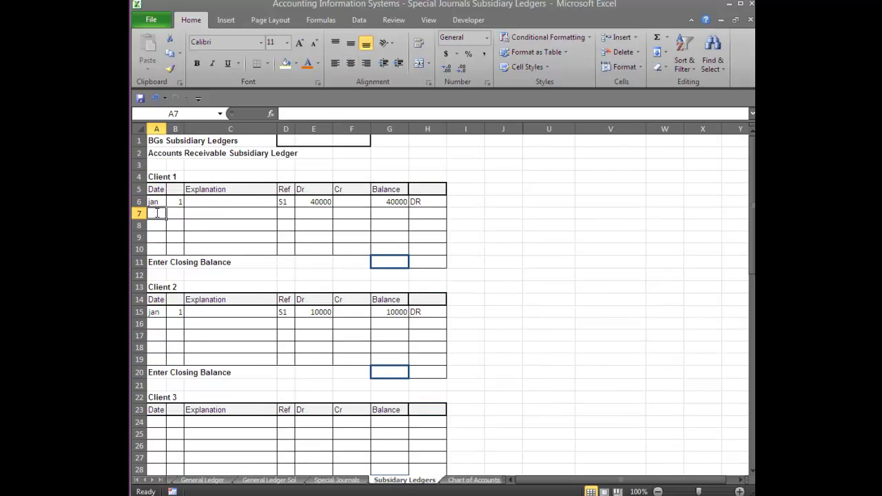
{"action": "type", "text": "jan"}
{"action": "key", "text": "Tab"}
{"action": "type", "text": "1"}
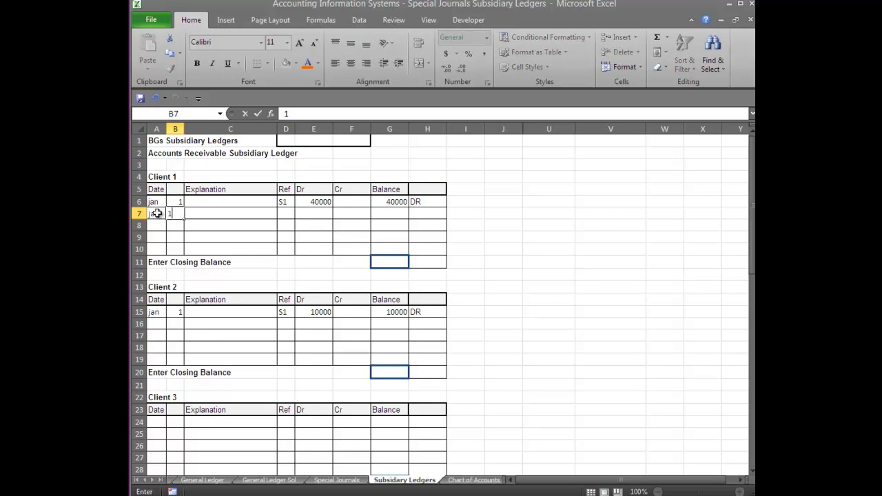
{"action": "key", "text": "BackSpace"}
{"action": "type", "text": "5"}
{"action": "key", "text": "Tab"}
{"action": "key", "text": "Tab"}
{"action": "type", "text": "S1"}
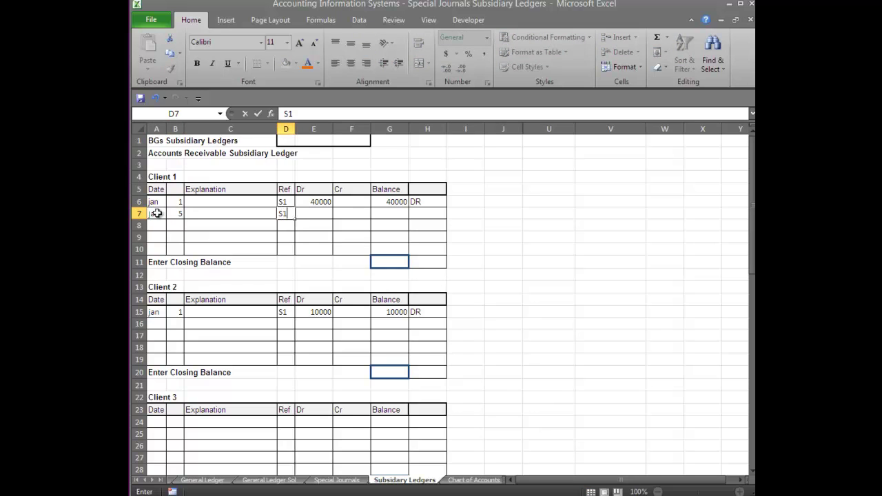
{"action": "key", "text": "Tab"}
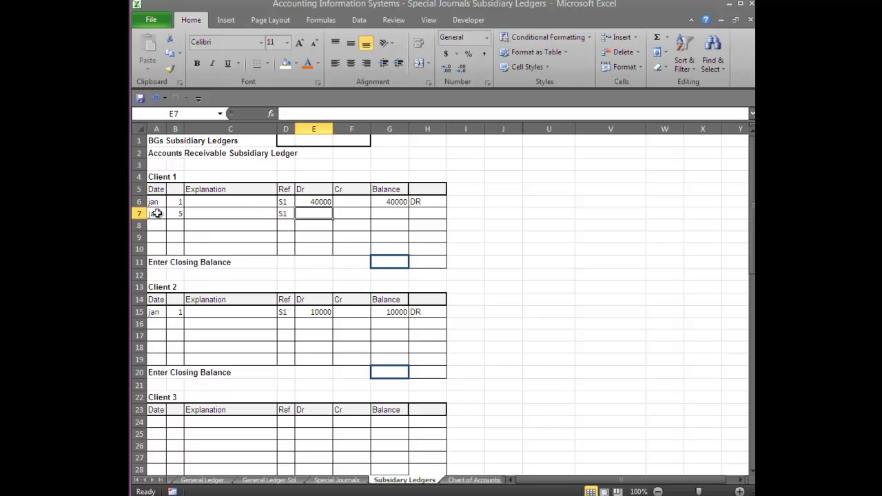
{"action": "type", "text": "3000"}
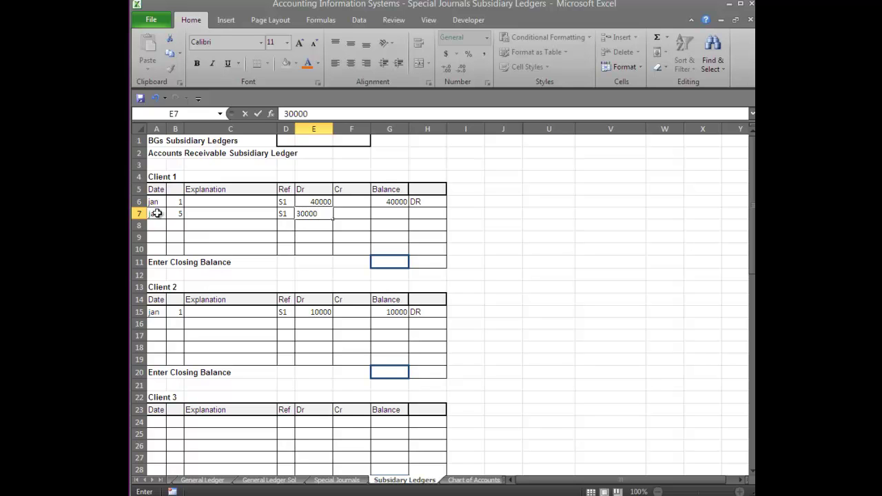
{"action": "type", "text": "0"}
{"action": "key", "text": "Tab"}
{"action": "key", "text": "Tab"}
{"action": "type", "text": "7000"}
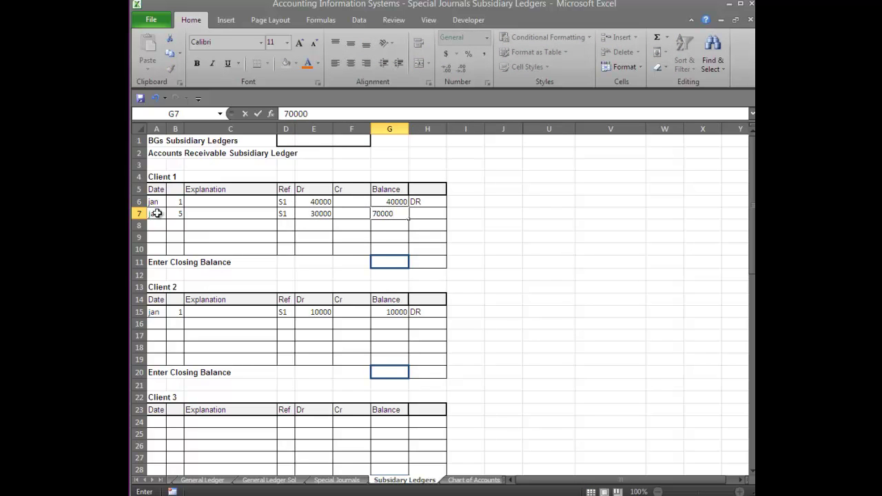
{"action": "type", "text": "0"}
{"action": "key", "text": "Tab"}
{"action": "type", "text": "D"}
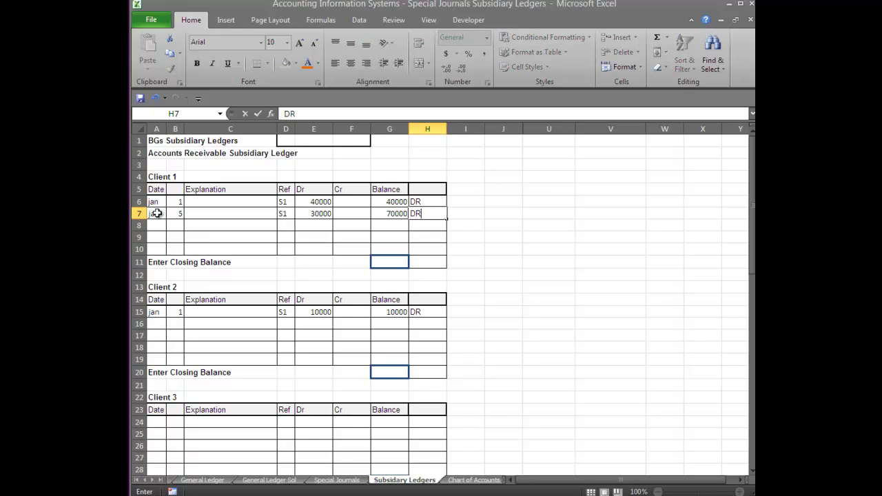
{"action": "left_click", "coordinate": [324, 481]}
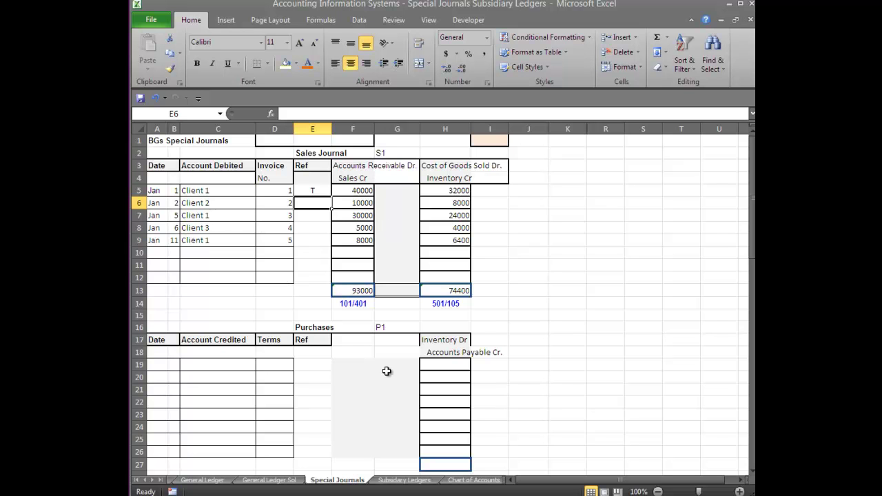
Start Client 3's entry in row 24 dated Jan 6
{"action": "left_click", "coordinate": [417, 481]}
{"action": "scroll", "coordinate": [378, 433], "scroll_direction": "down", "scroll_amount": 2}
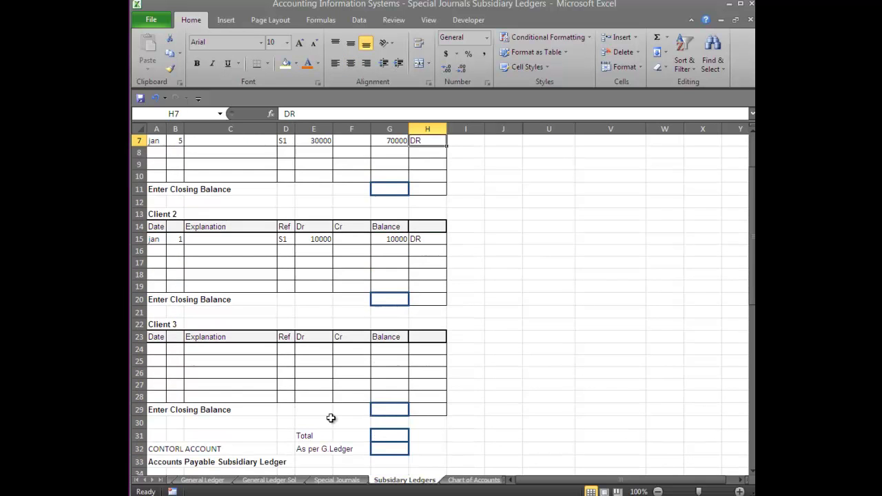
{"action": "left_click", "coordinate": [153, 350]}
{"action": "type", "text": "Jan"}
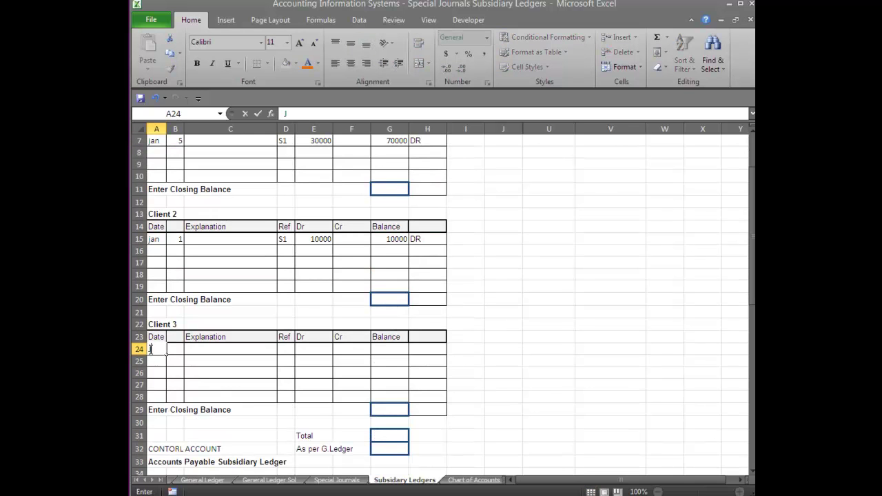
{"action": "key", "text": "Tab"}
{"action": "type", "text": "1"}
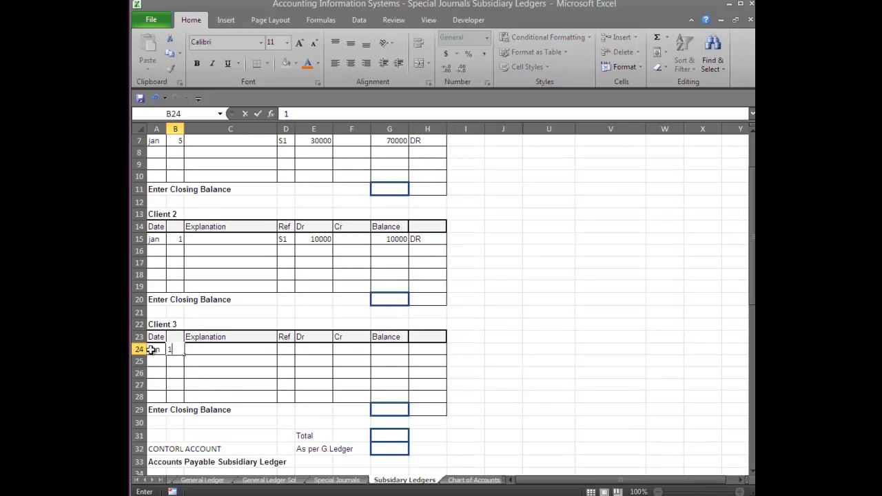
{"action": "key", "text": "Tab"}
{"action": "key", "text": "shift+Tab"}
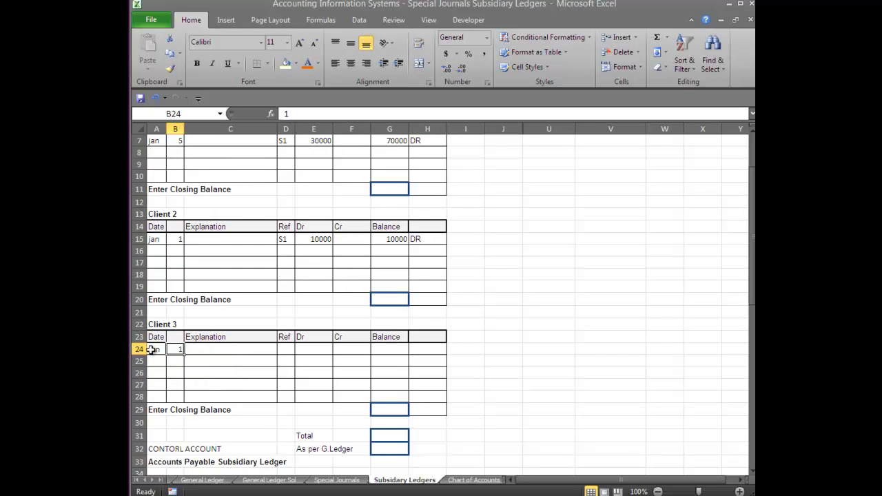
{"action": "type", "text": "6"}
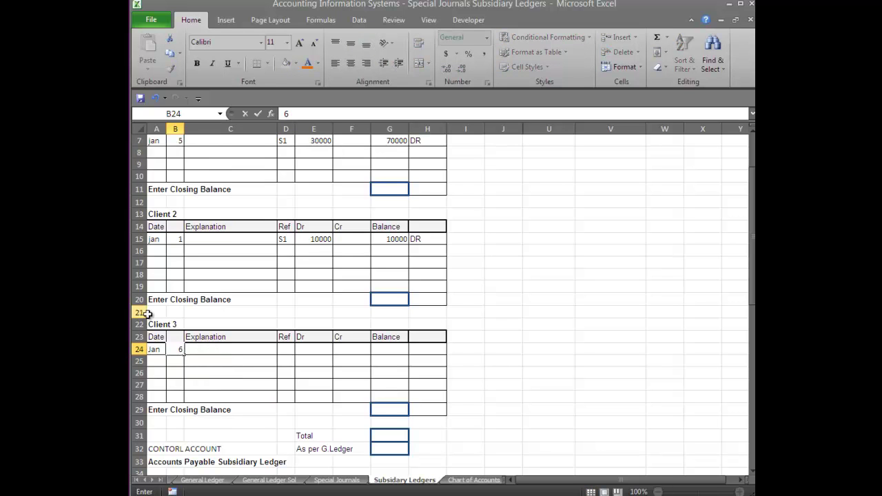
Correct Client 2's entry day to 2
{"action": "left_click", "coordinate": [174, 239]}
{"action": "scroll", "coordinate": [202, 238], "scroll_direction": "up", "scroll_amount": 2}
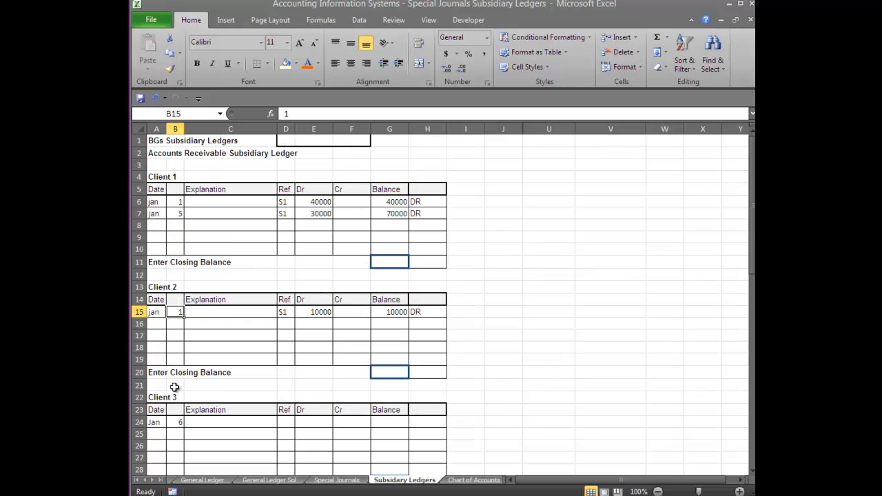
{"action": "left_click", "coordinate": [269, 424]}
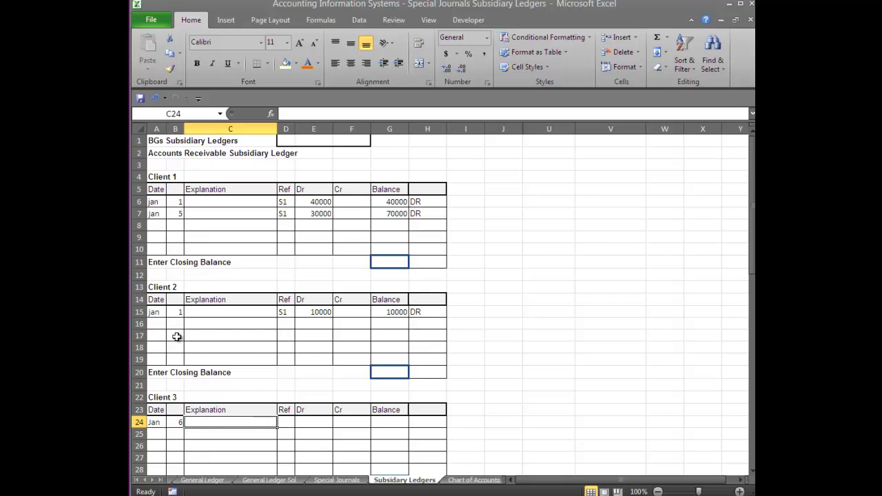
{"action": "left_click", "coordinate": [173, 312]}
{"action": "type", "text": "2"}
{"action": "key", "text": "Return"}
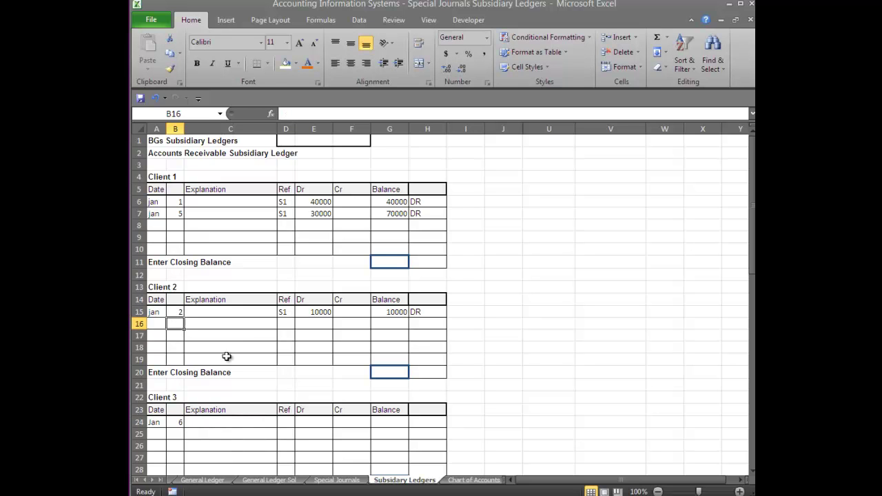
Complete Client 3's row with S1, debit 5000 and balance 5000 DR
{"action": "left_click", "coordinate": [286, 422]}
{"action": "type", "text": "S1"}
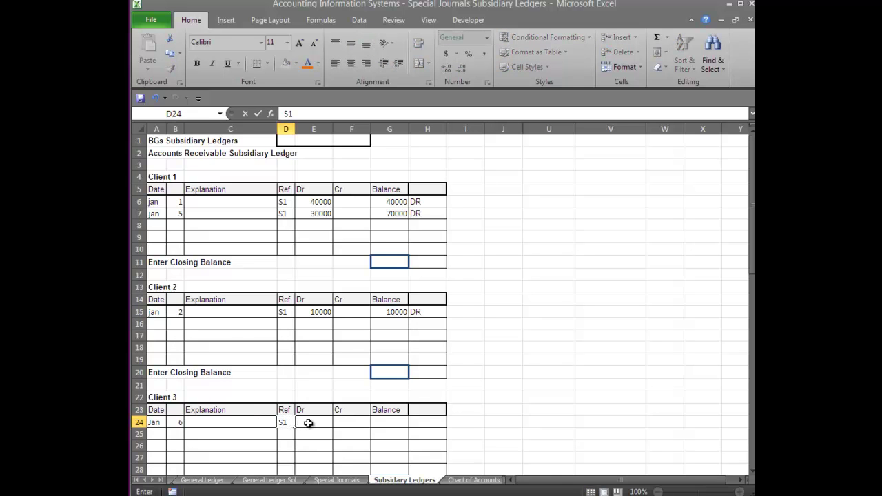
{"action": "left_click", "coordinate": [314, 422]}
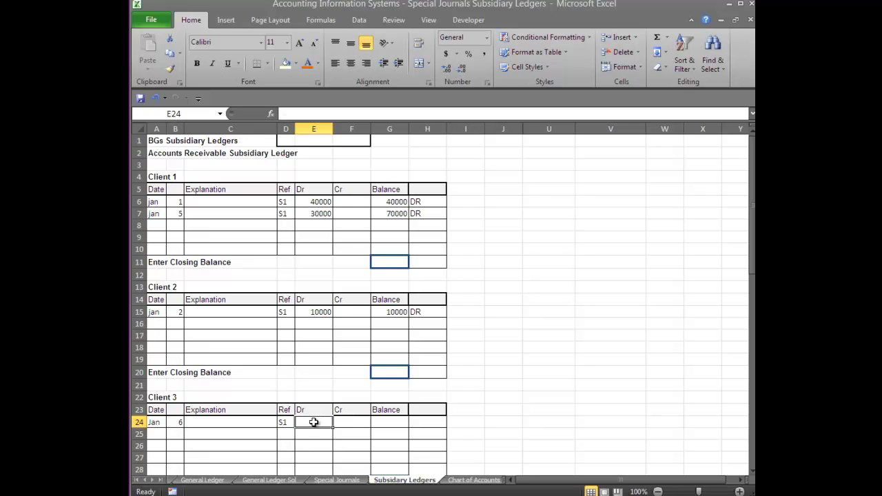
{"action": "left_click", "coordinate": [346, 481]}
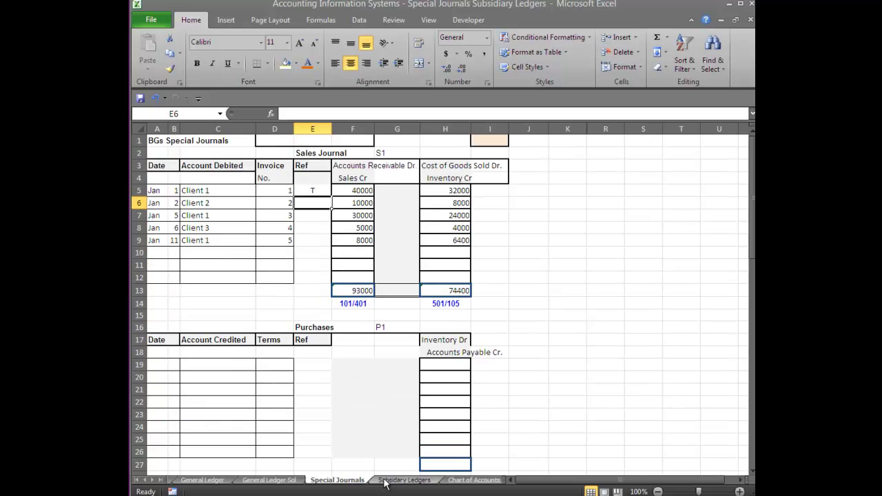
{"action": "left_click", "coordinate": [405, 480]}
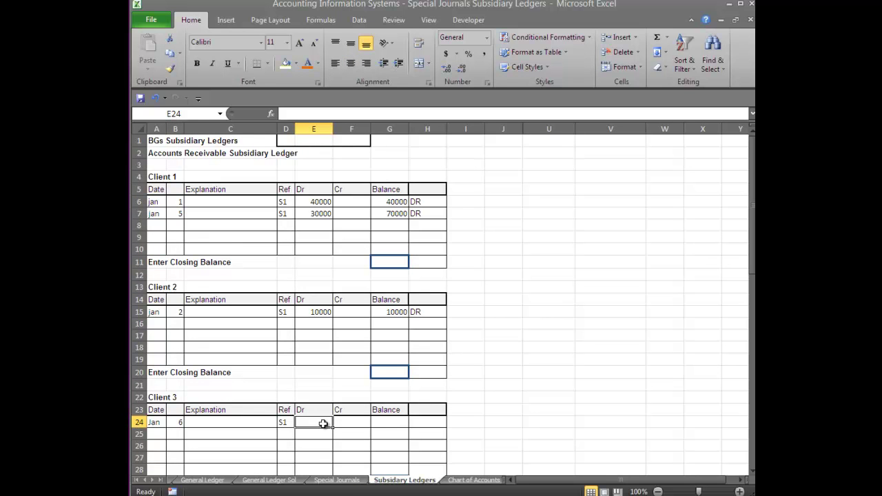
{"action": "type", "text": "5000"}
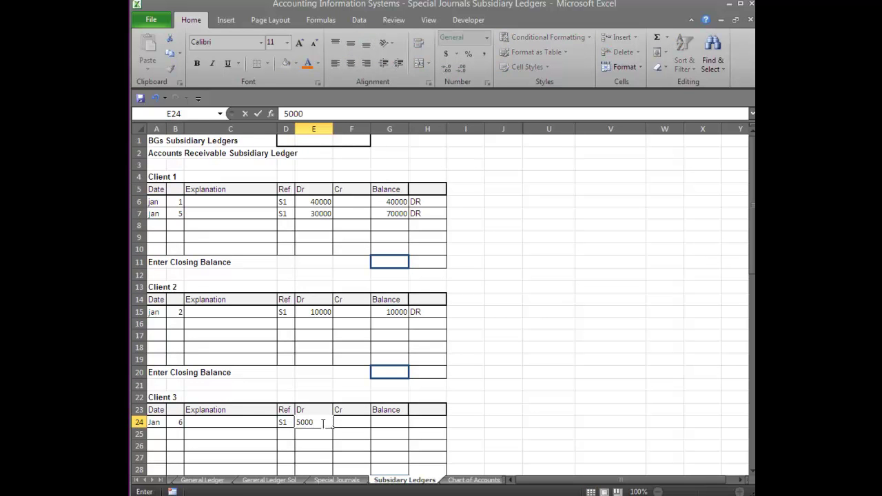
{"action": "left_click", "coordinate": [384, 419]}
{"action": "type", "text": "5000"}
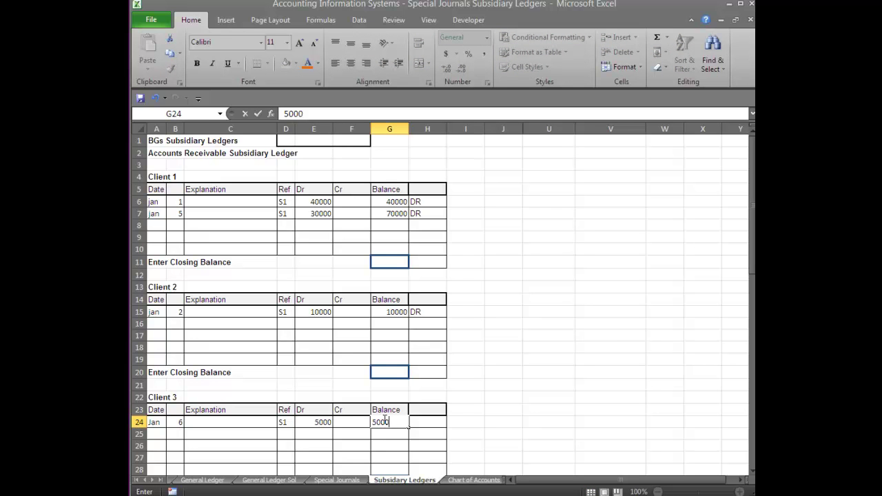
{"action": "left_click", "coordinate": [427, 422]}
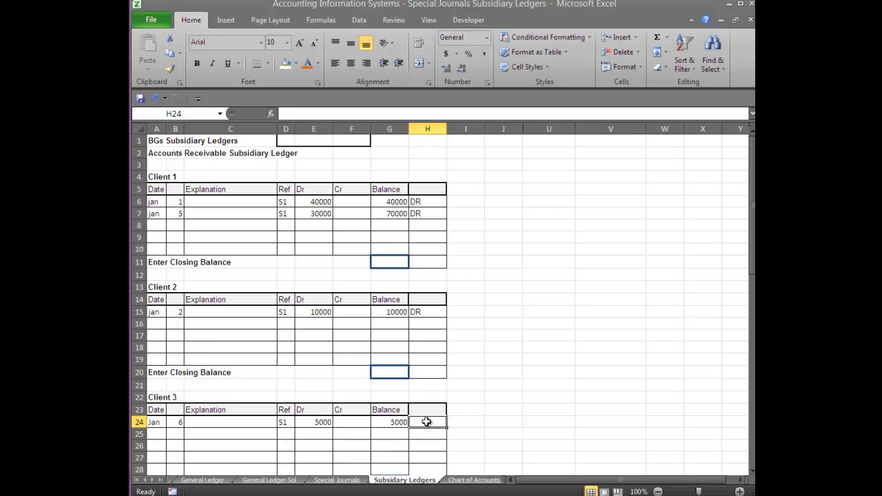
{"action": "type", "text": "DR"}
{"action": "key", "text": "Return"}
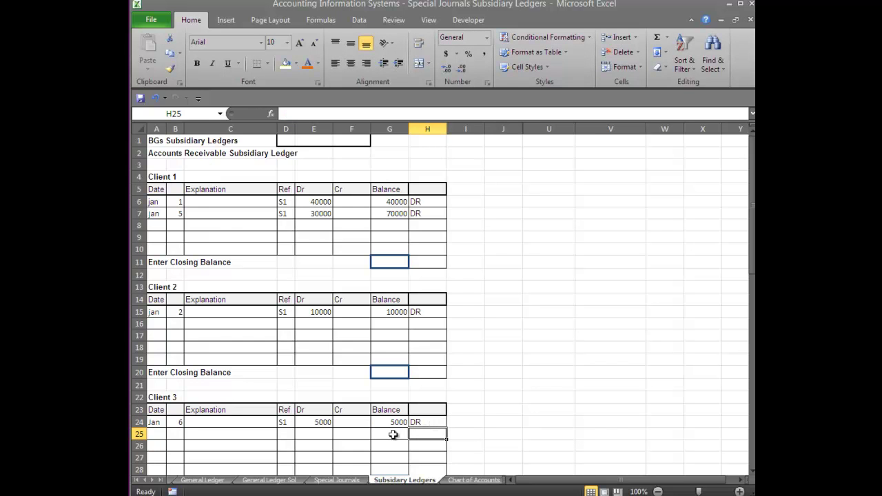
{"action": "left_click", "coordinate": [337, 481]}
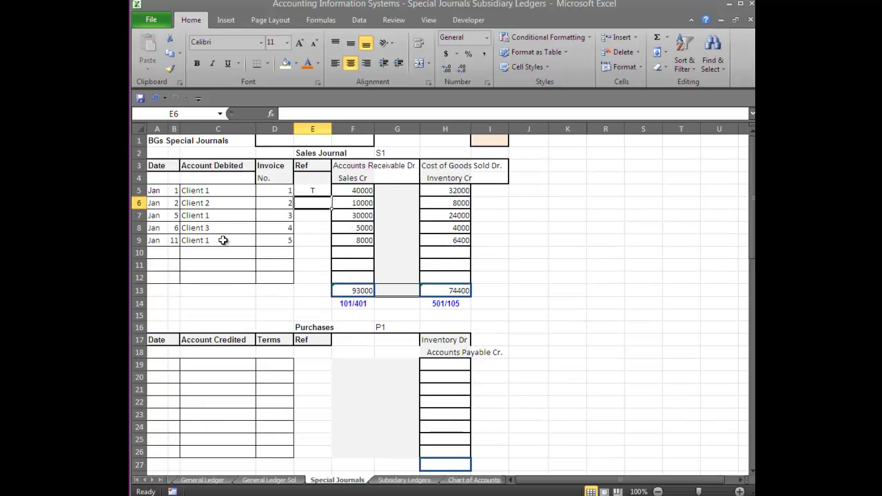
Start Client 1's row 8 entry on Subsidiary Ledgers with date Jan 11 and reference S1
{"action": "left_click", "coordinate": [394, 481]}
{"action": "left_click", "coordinate": [156, 226]}
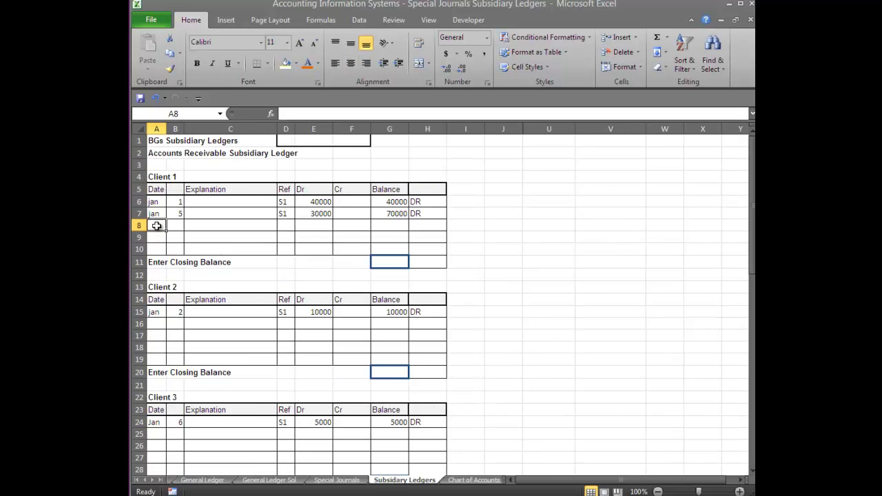
{"action": "type", "text": "jan"}
{"action": "key", "text": "Tab"}
{"action": "type", "text": "11"}
{"action": "key", "text": "Tab"}
{"action": "key", "text": "Tab"}
{"action": "type", "text": "S1"}
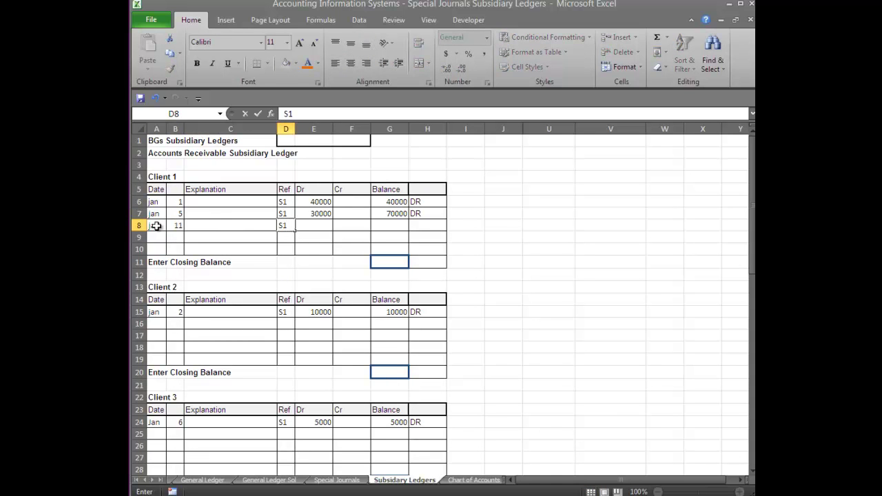
{"action": "key", "text": "Tab"}
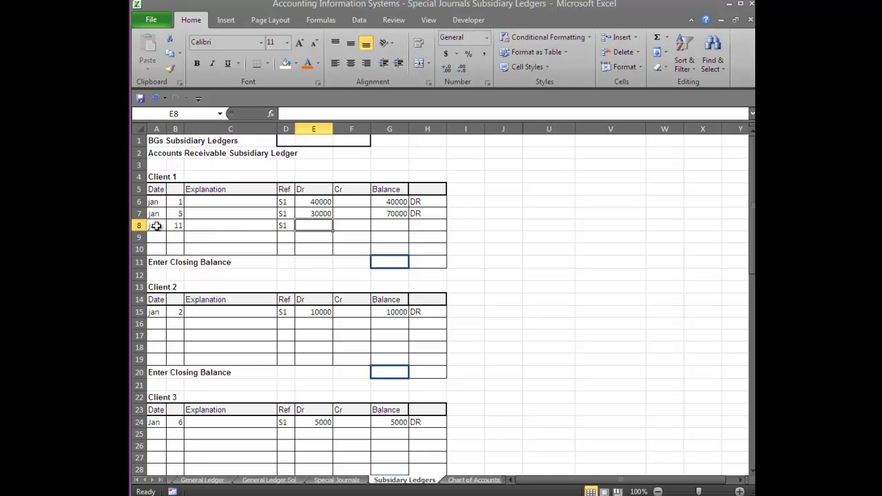
After checking the Sales Journal, enter the 8000 debit and a 78000 DR running balance
{"action": "left_click", "coordinate": [318, 481]}
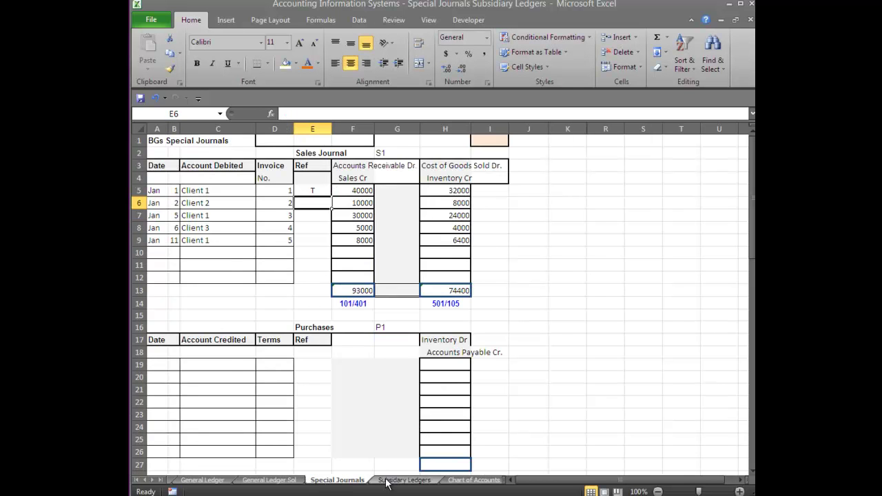
{"action": "left_click", "coordinate": [405, 481]}
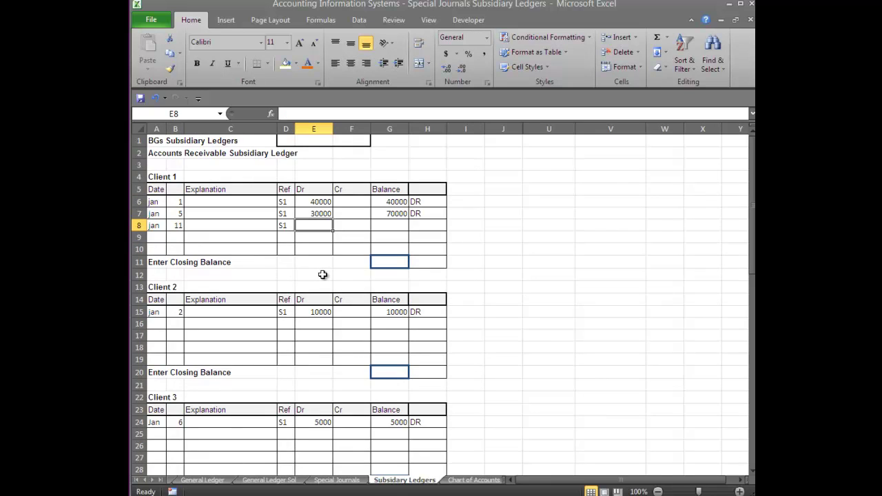
{"action": "type", "text": "8"}
{"action": "key", "text": "Tab"}
{"action": "key", "text": "Tab"}
{"action": "type", "text": "78"}
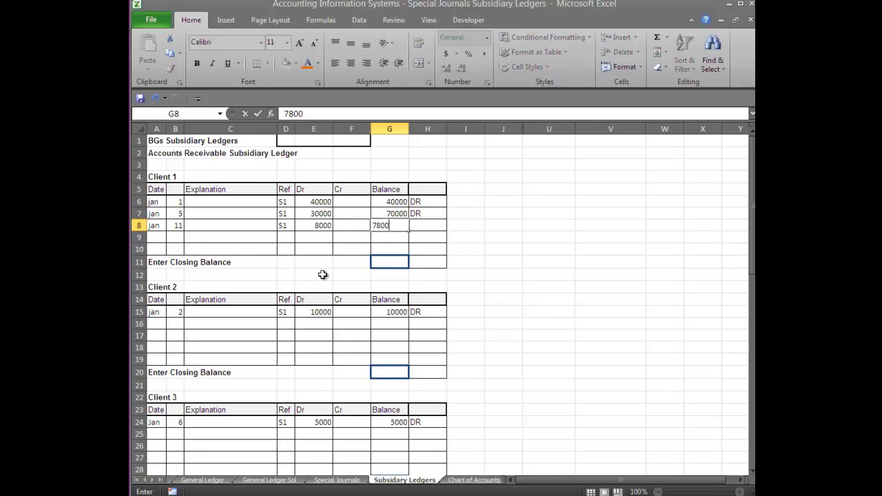
{"action": "key", "text": "Tab"}
{"action": "type", "text": "D"}
{"action": "key", "text": "Return"}
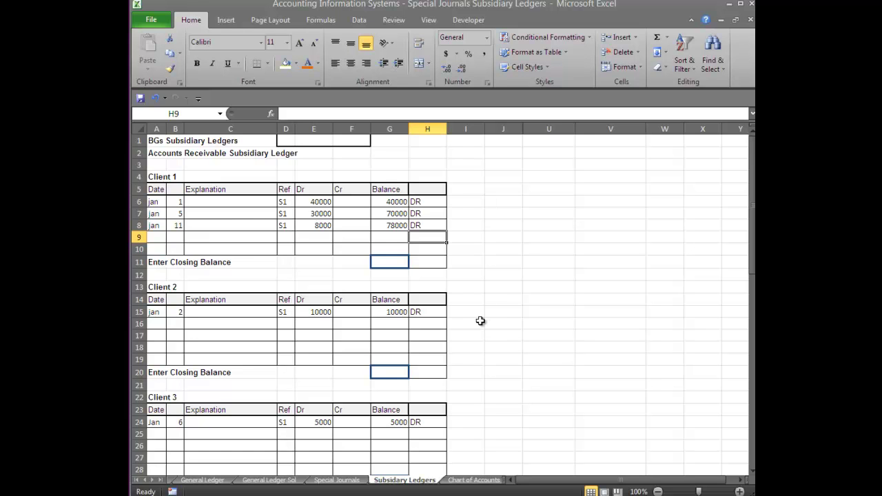
Sum the client balances G8, G15 and G24 in the Total cell G31
{"action": "left_click_drag", "start_coordinate": [751, 241], "coordinate": [749, 265]}
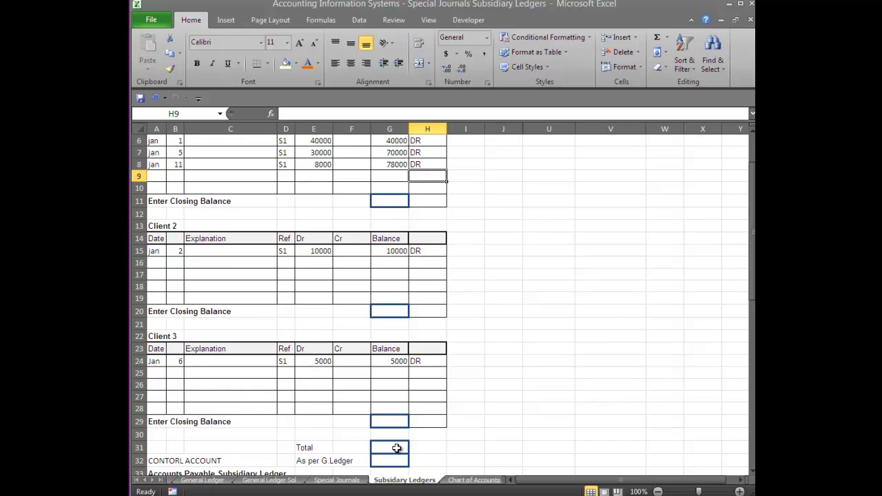
{"action": "left_click", "coordinate": [397, 448]}
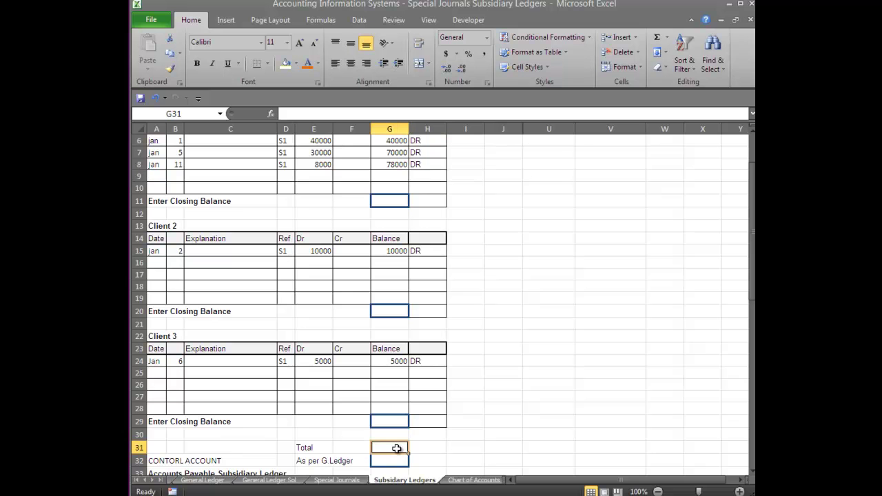
{"action": "type", "text": "="}
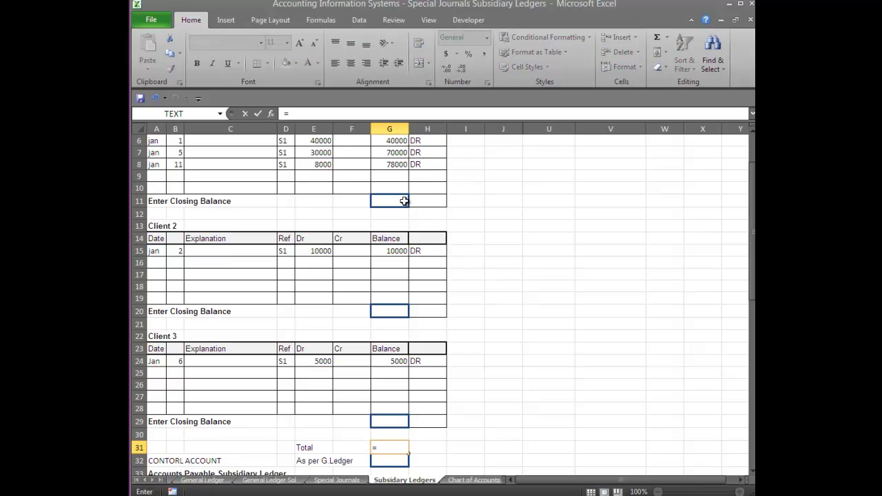
{"action": "left_click", "coordinate": [380, 167]}
{"action": "type", "text": "+"}
{"action": "left_click", "coordinate": [396, 251]}
{"action": "type", "text": "+"}
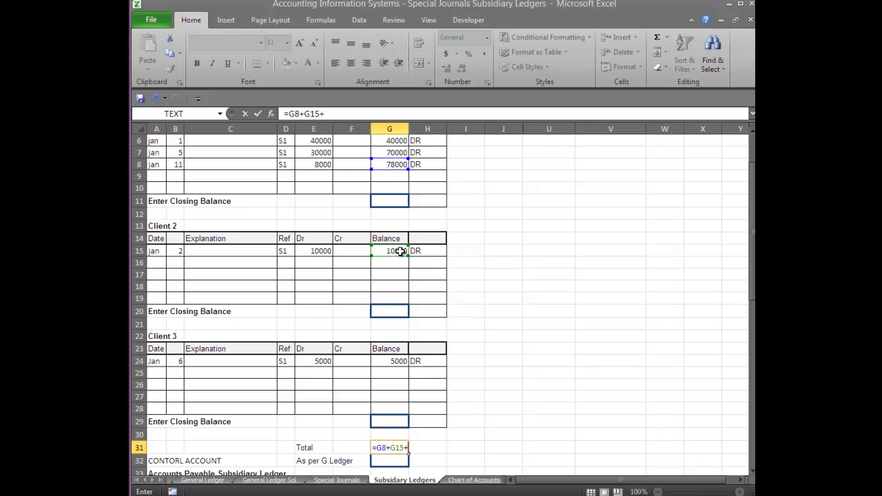
{"action": "left_click", "coordinate": [397, 361]}
{"action": "type", "text": "+"}
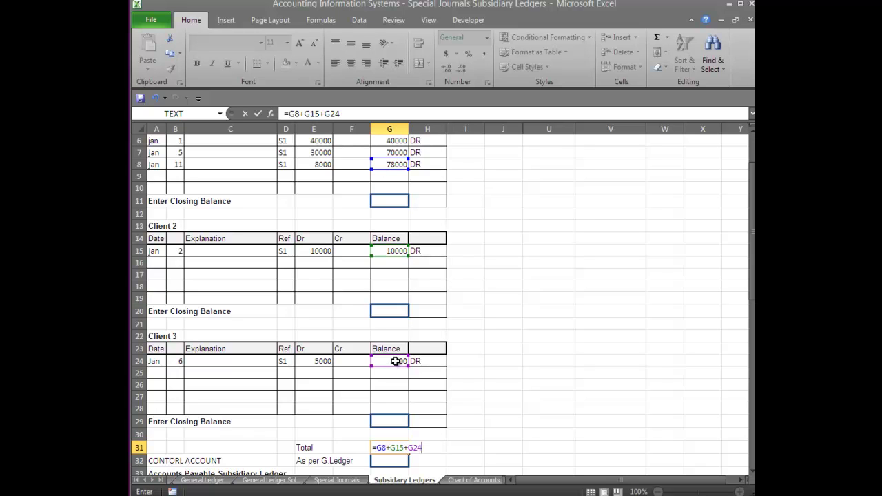
{"action": "key", "text": "Return"}
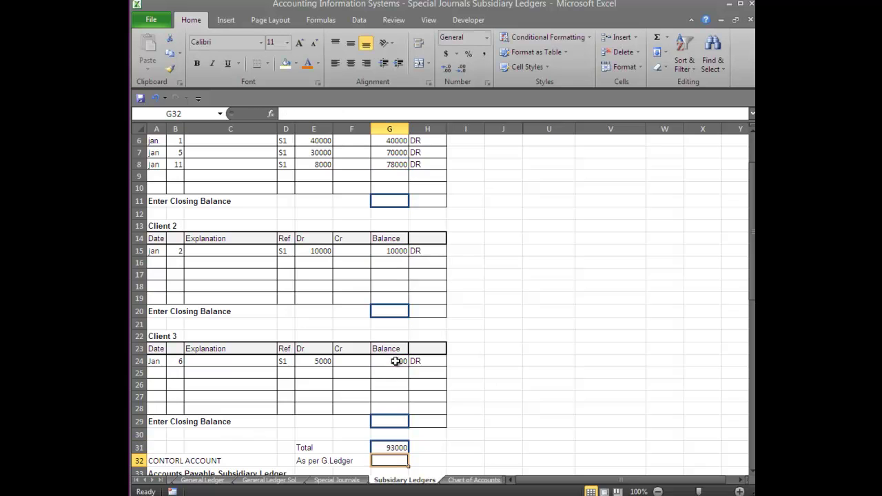
{"action": "left_click", "coordinate": [396, 448]}
Correct the A32 label to CONTROL ACCOUNT and make it bold
{"action": "left_click", "coordinate": [152, 461]}
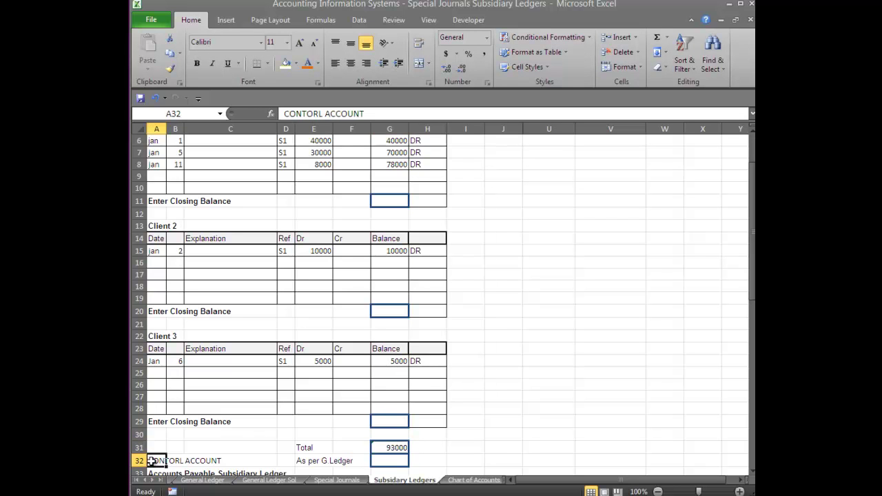
{"action": "type", "text": "CONTROL"}
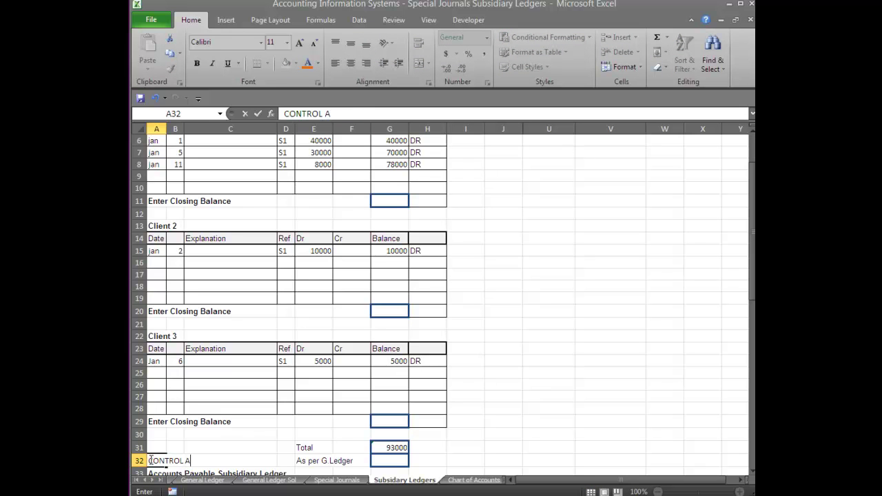
{"action": "type", "text": " ACCOUNT"}
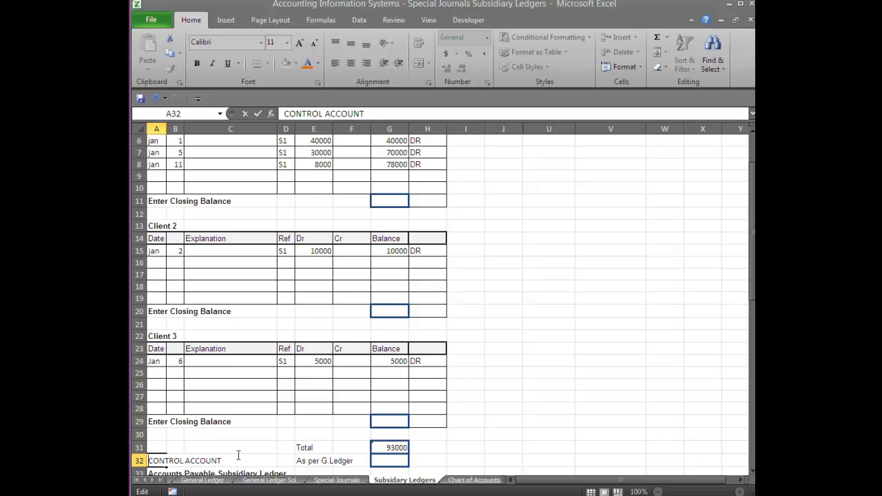
{"action": "left_click", "coordinate": [218, 471]}
{"action": "left_click", "coordinate": [165, 459]}
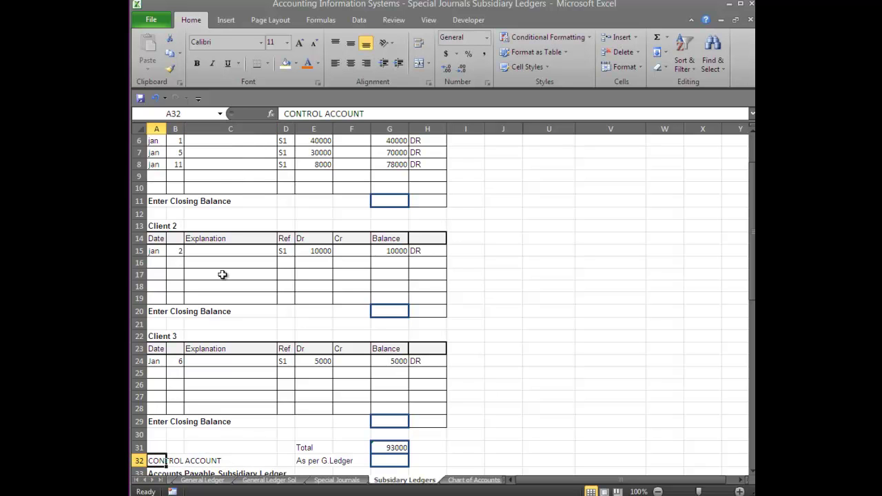
{"action": "left_click", "coordinate": [196, 63]}
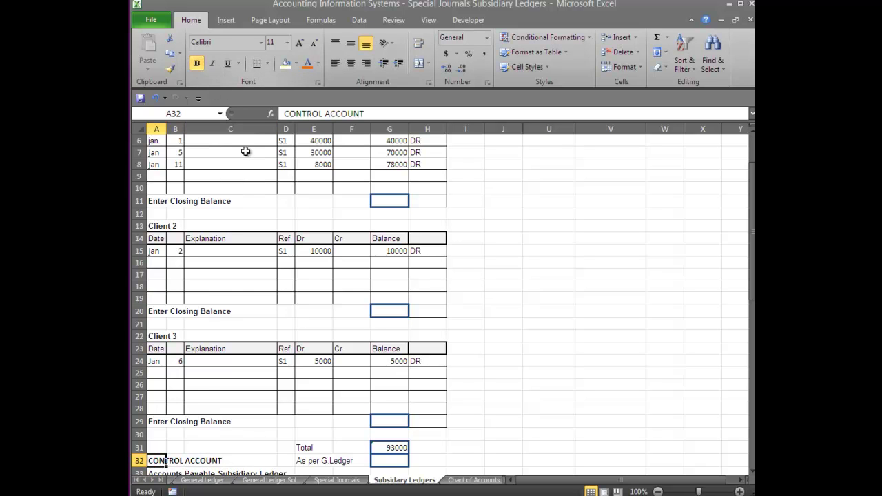
Begin a formula in G32 that references the General Ledger Sol sheet
{"action": "left_click", "coordinate": [402, 459]}
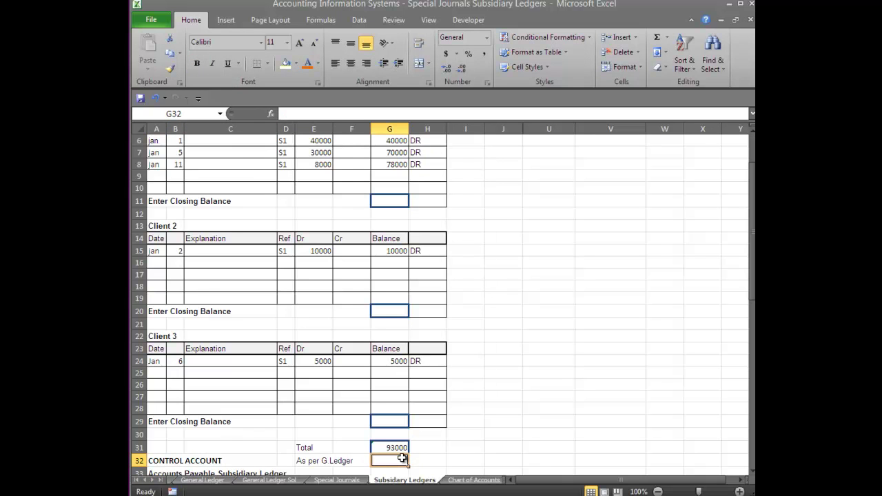
{"action": "type", "text": "="}
{"action": "left_click", "coordinate": [286, 481]}
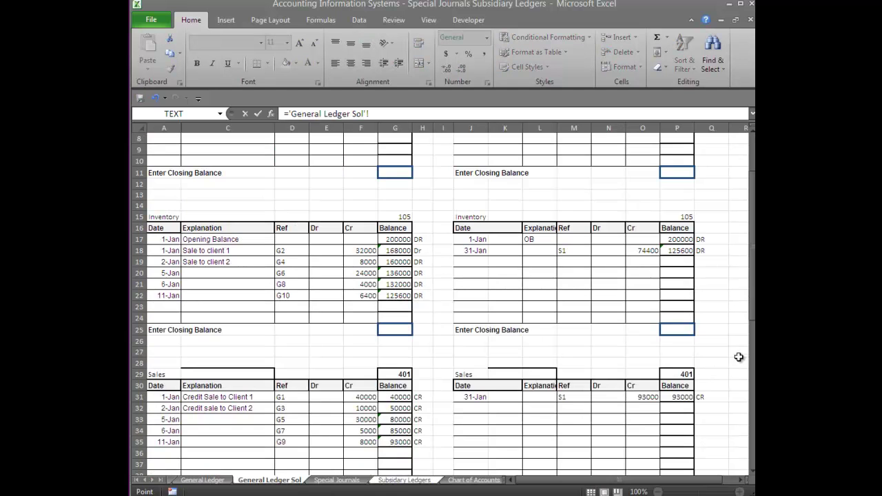
Point G32 to the Accounts Receivable balance P3 on General Ledger Sol, showing 93000
{"action": "left_click_drag", "start_coordinate": [750, 288], "coordinate": [750, 207]}
{"action": "left_click", "coordinate": [679, 163]}
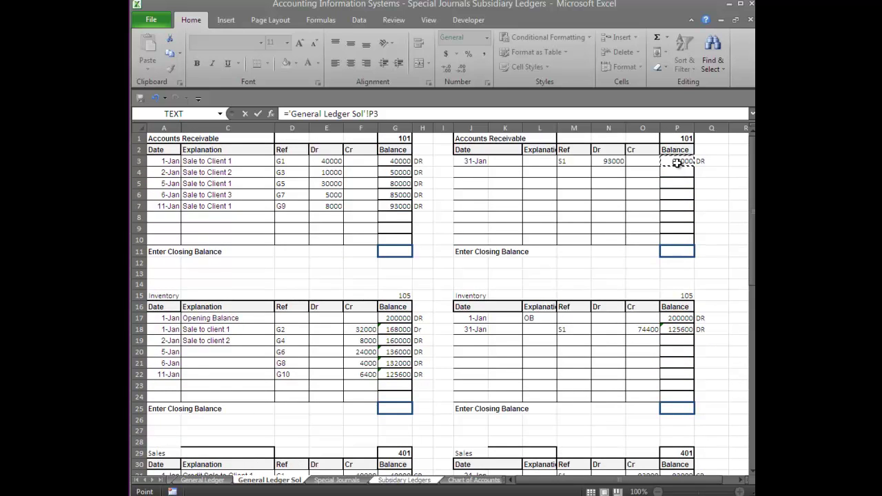
{"action": "key", "text": "Return"}
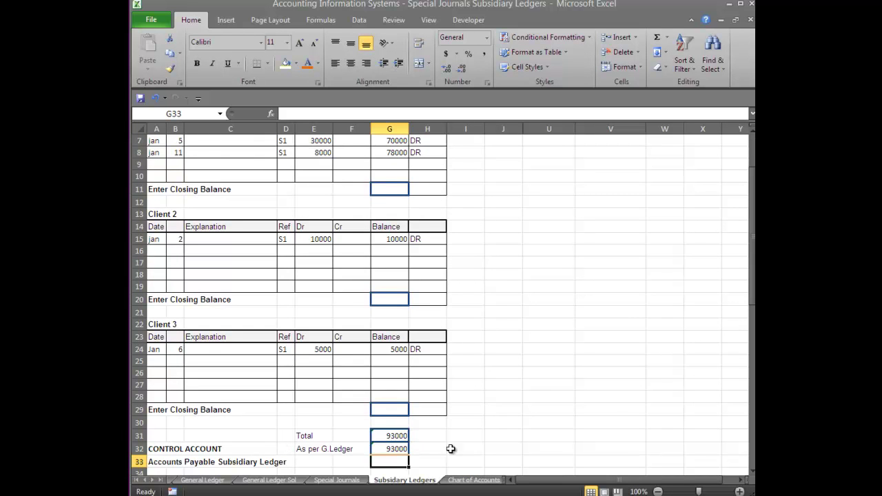
Compare client balances 10000 and 5000, the Total and control account against General Ledger Sol
{"action": "left_click", "coordinate": [293, 480]}
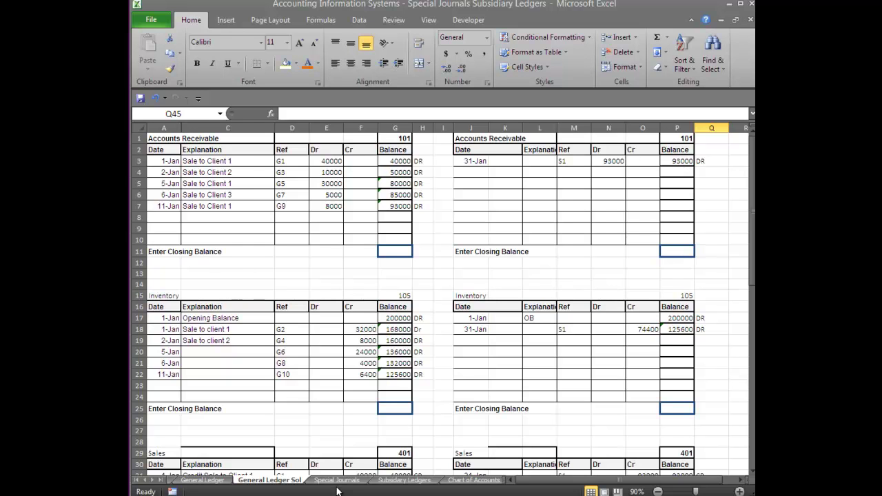
{"action": "left_click", "coordinate": [399, 480]}
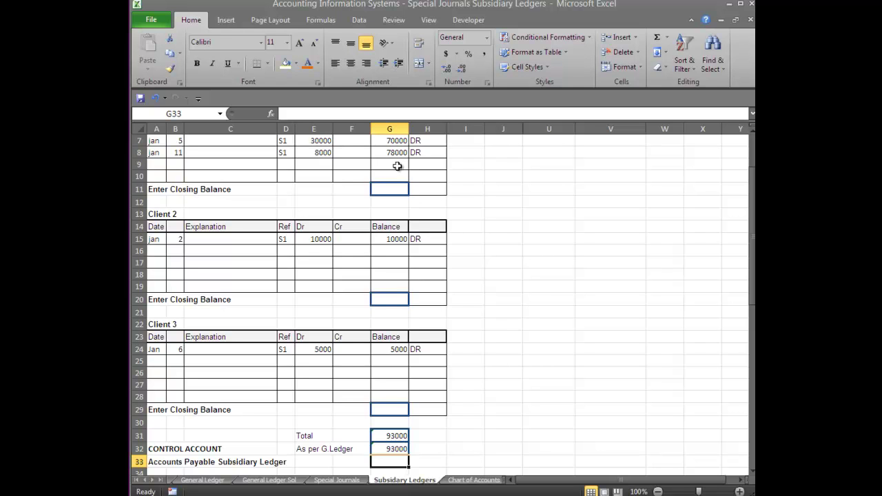
{"action": "left_click", "coordinate": [396, 239]}
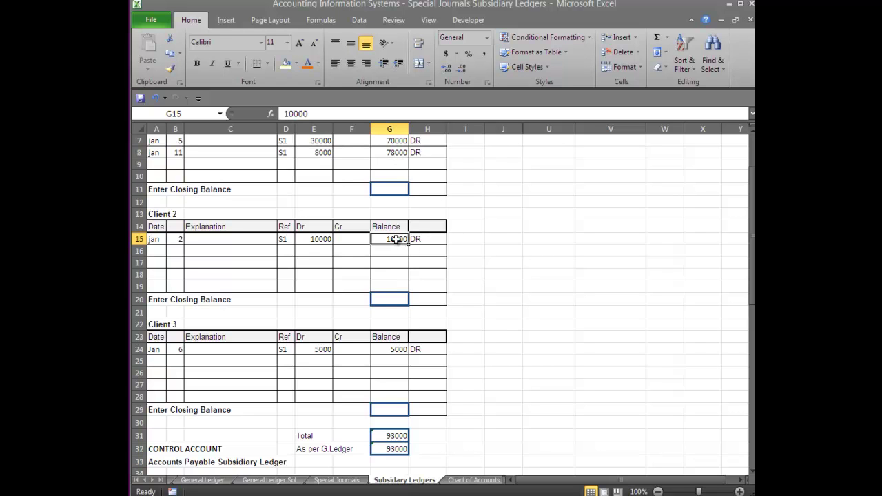
{"action": "left_click", "coordinate": [392, 351]}
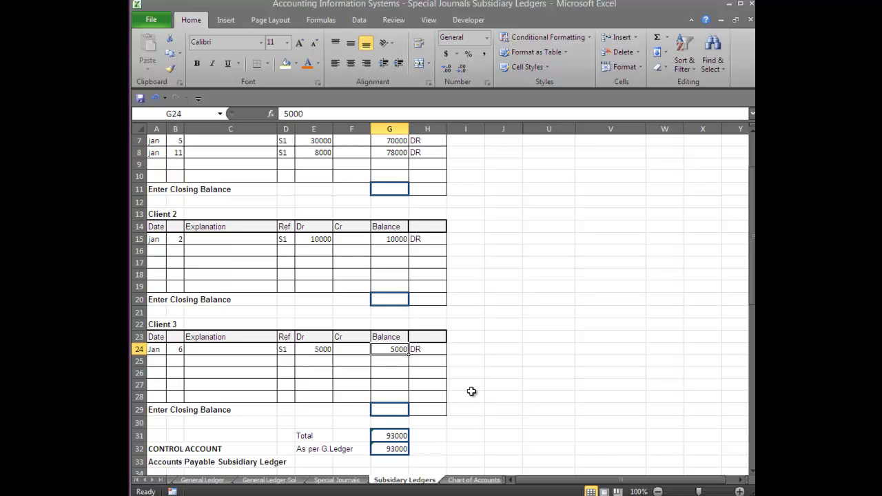
{"action": "left_click", "coordinate": [397, 436]}
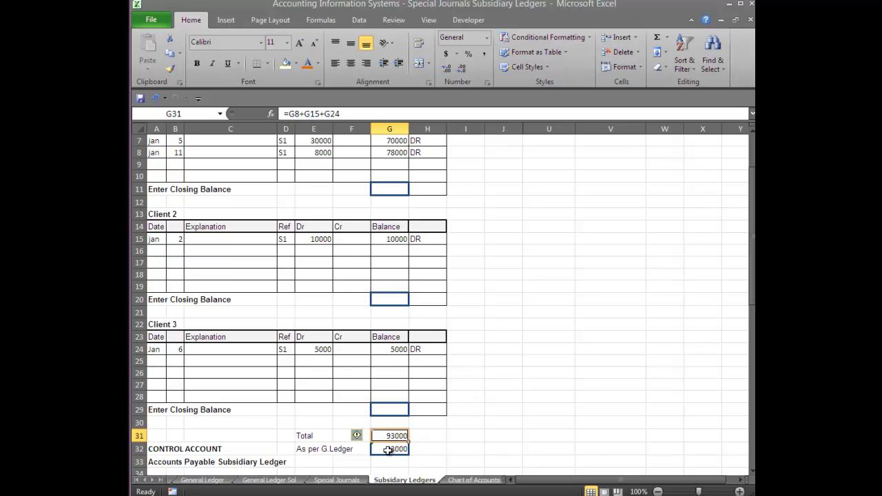
{"action": "left_click", "coordinate": [389, 449]}
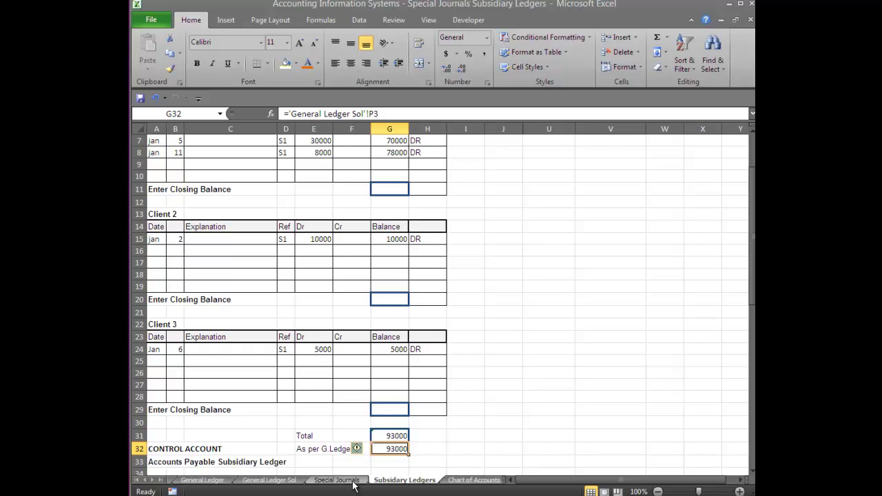
{"action": "left_click", "coordinate": [290, 480]}
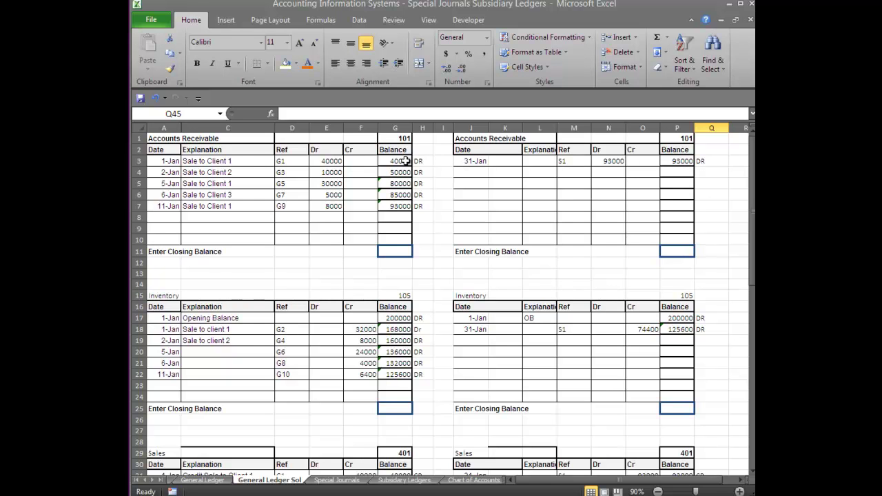
Check the S1 reference, the Sales Journal's 93000 SUM total and its 101/401 posting reference
{"action": "left_click", "coordinate": [562, 164]}
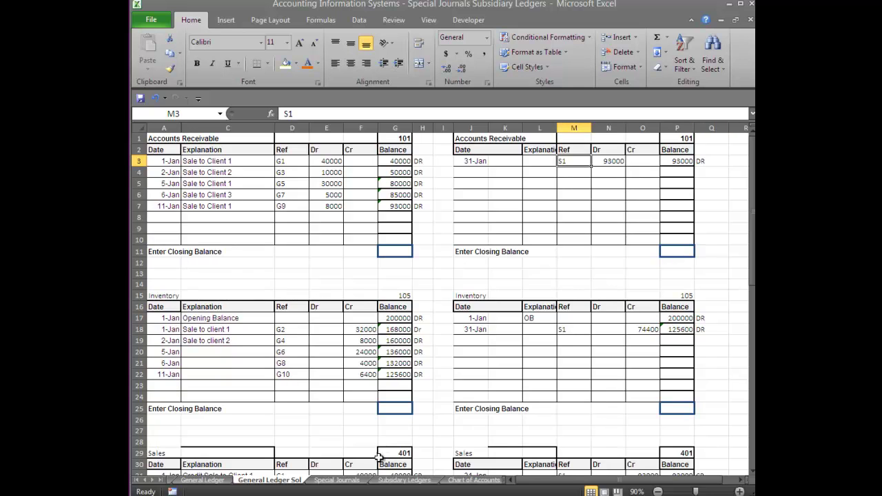
{"action": "left_click", "coordinate": [345, 481]}
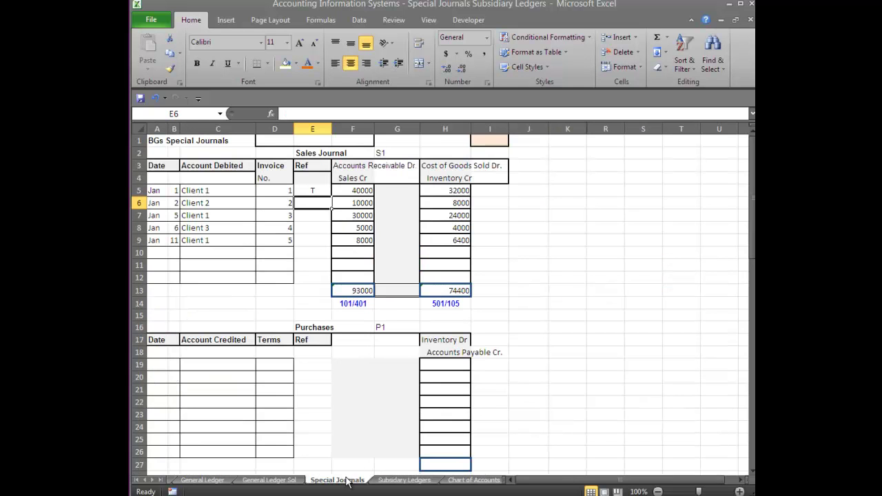
{"action": "left_click", "coordinate": [383, 153]}
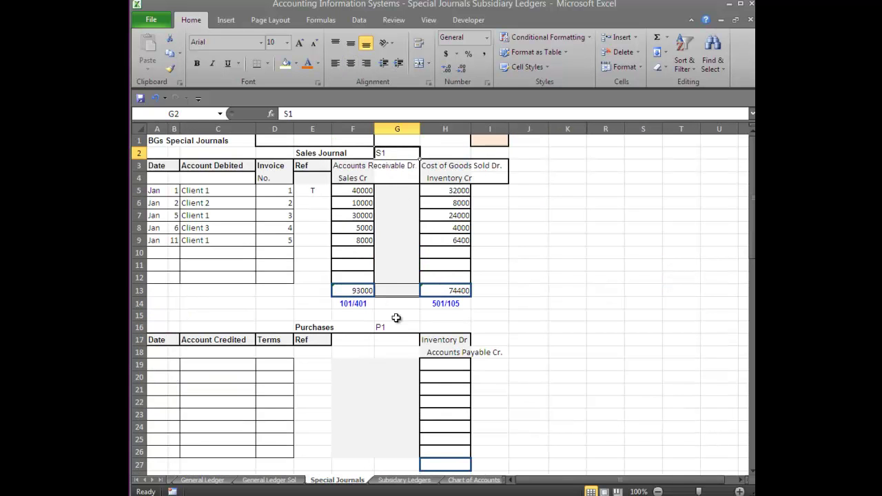
{"action": "left_click", "coordinate": [340, 307]}
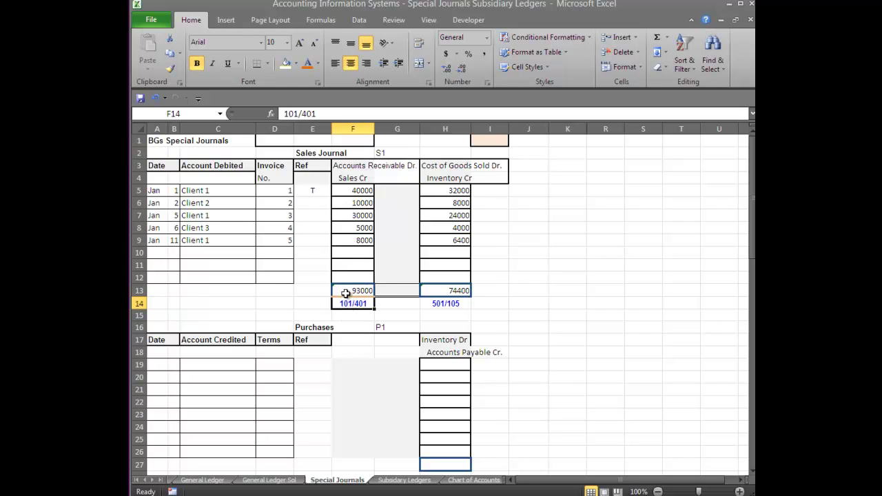
{"action": "left_click", "coordinate": [346, 292]}
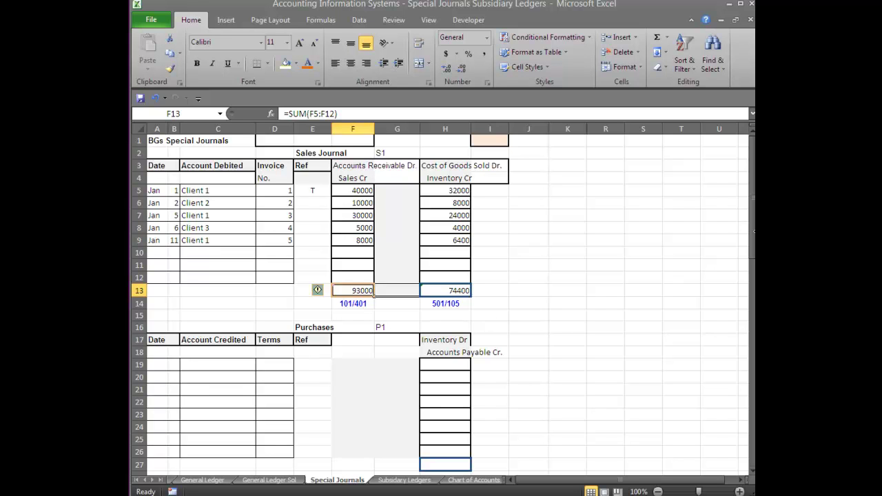
{"action": "left_click_drag", "start_coordinate": [753, 242], "coordinate": [750, 366]}
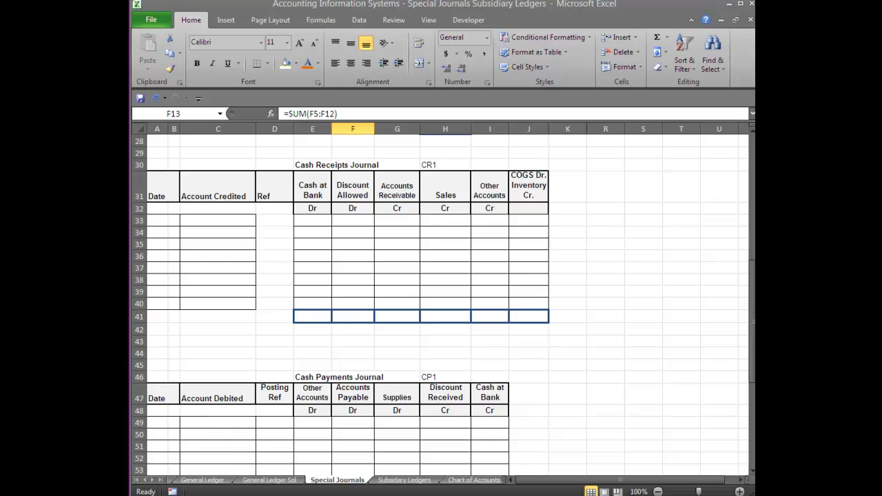
{"action": "left_click_drag", "start_coordinate": [753, 371], "coordinate": [754, 303]}
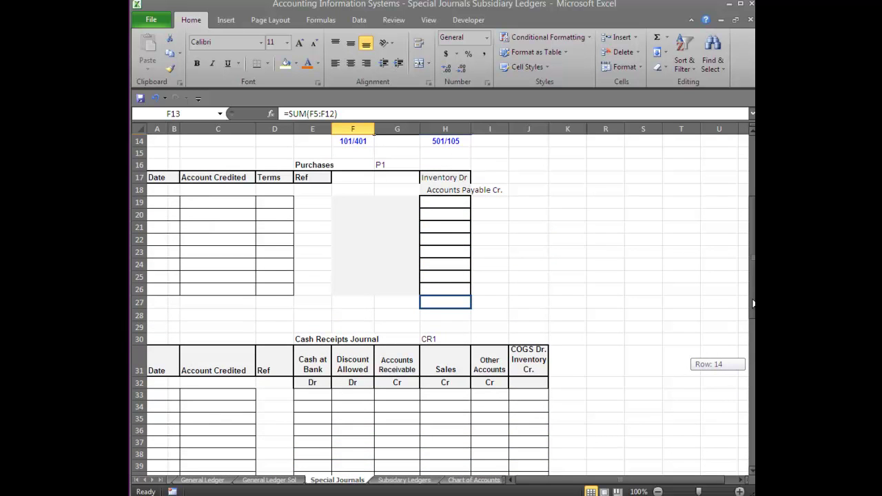
{"action": "left_click_drag", "start_coordinate": [753, 304], "coordinate": [753, 314]}
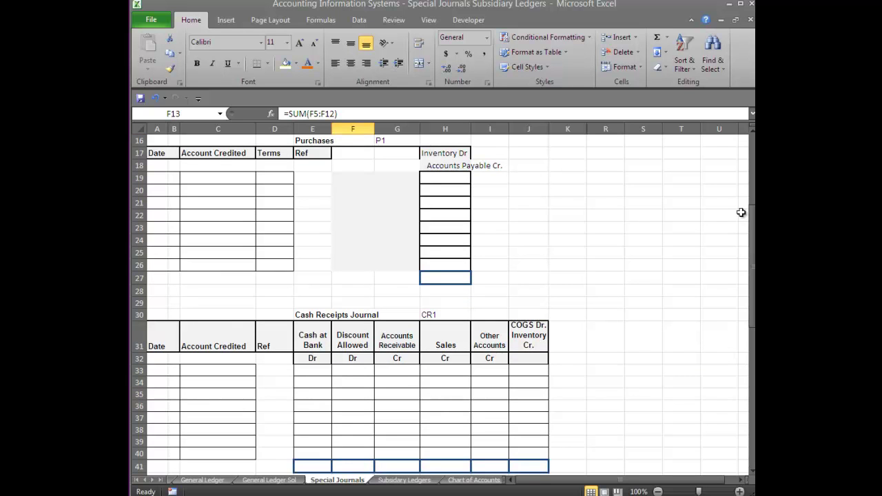
{"action": "left_click_drag", "start_coordinate": [752, 246], "coordinate": [751, 262]}
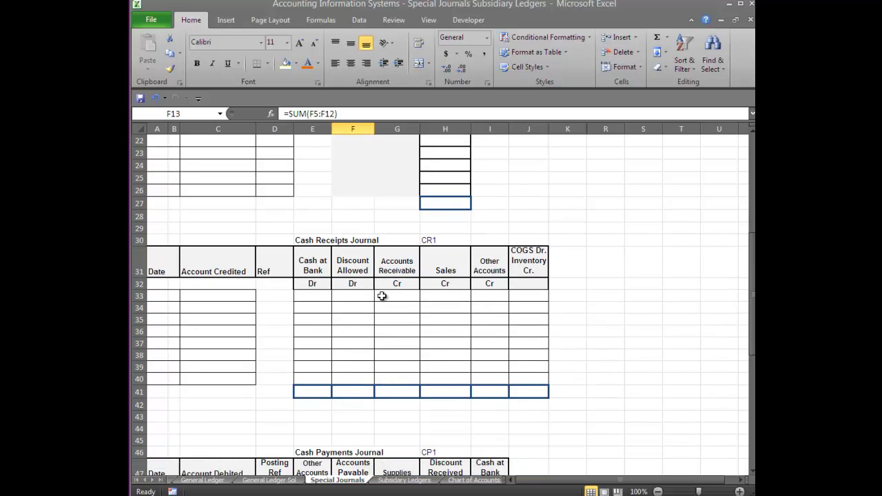